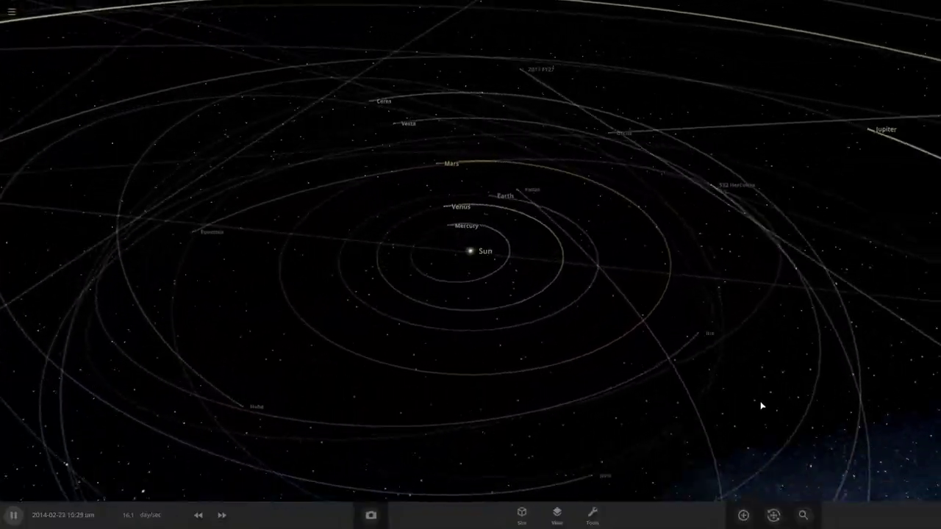
left_click_drag(762, 406, 883, 367)
left_click_drag(410, 368, 491, 379)
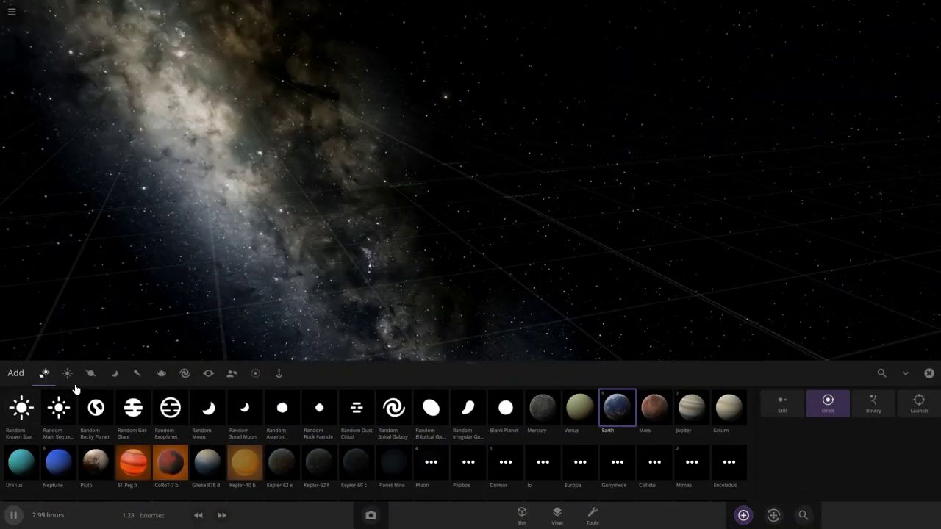
Populate the empty simulation with a single random known star and open that star's properties
left_click(67, 374)
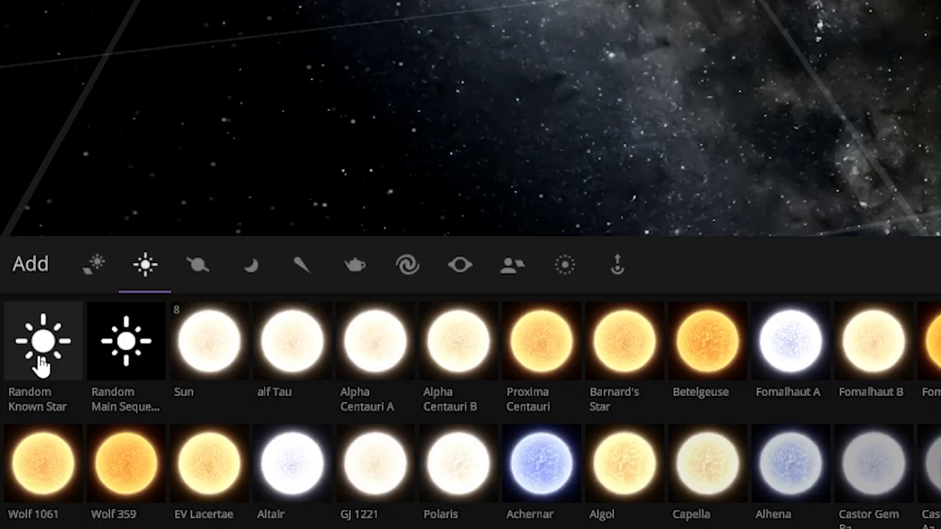
left_click(41, 361)
left_click(374, 193)
key("Escape")
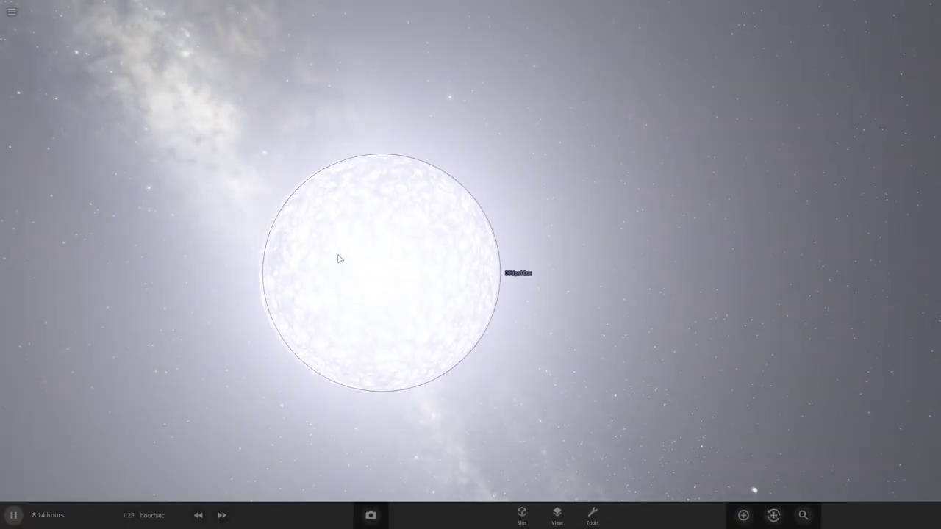
left_click(339, 259)
left_click(743, 515)
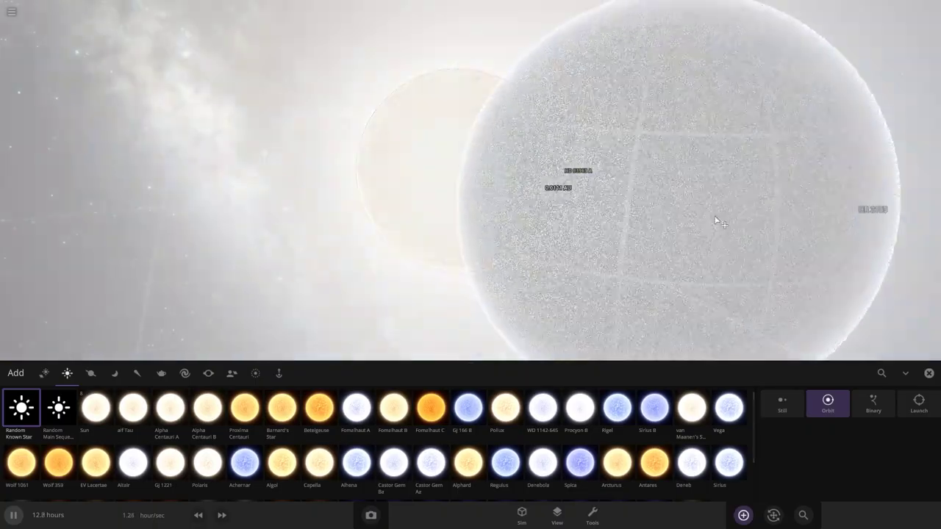
left_click(716, 221)
left_click(410, 210)
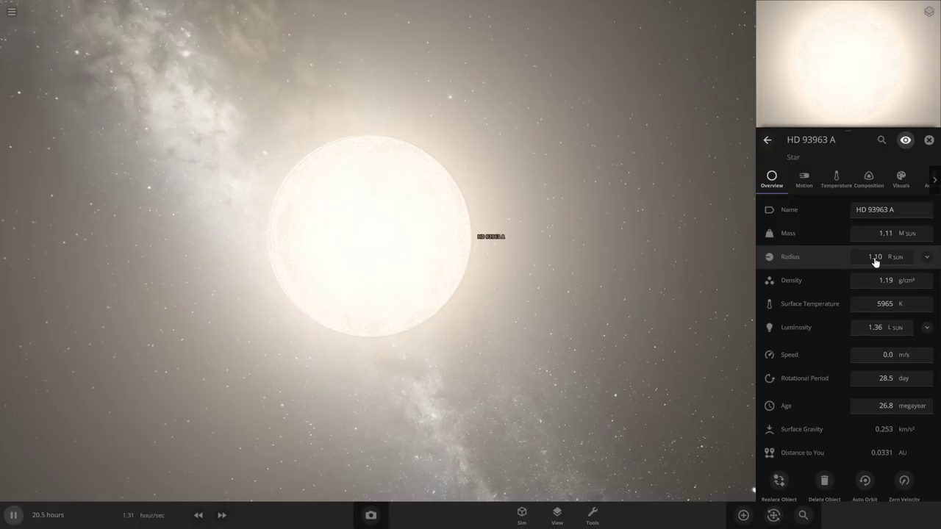
Rename the star as Life Supporter
scroll(372, 250, "down", 6)
right_click_drag(389, 279, 461, 253)
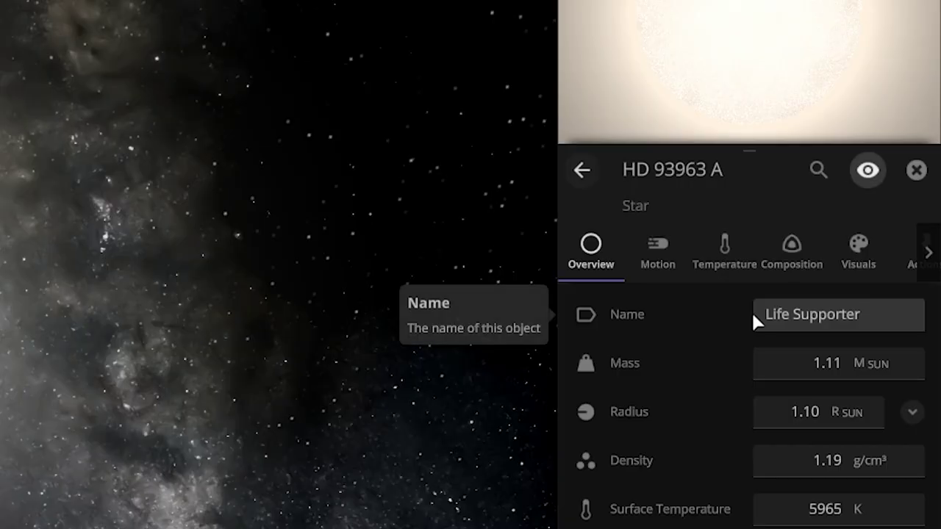
key("Return")
Display the habitable zone around the star Life Supporter
left_click_drag(620, 288, 503, 275)
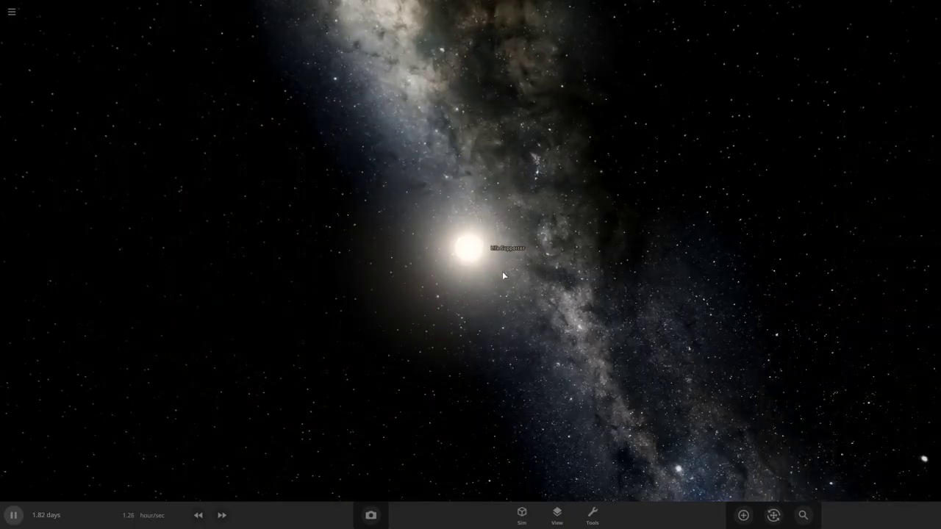
left_click(743, 516)
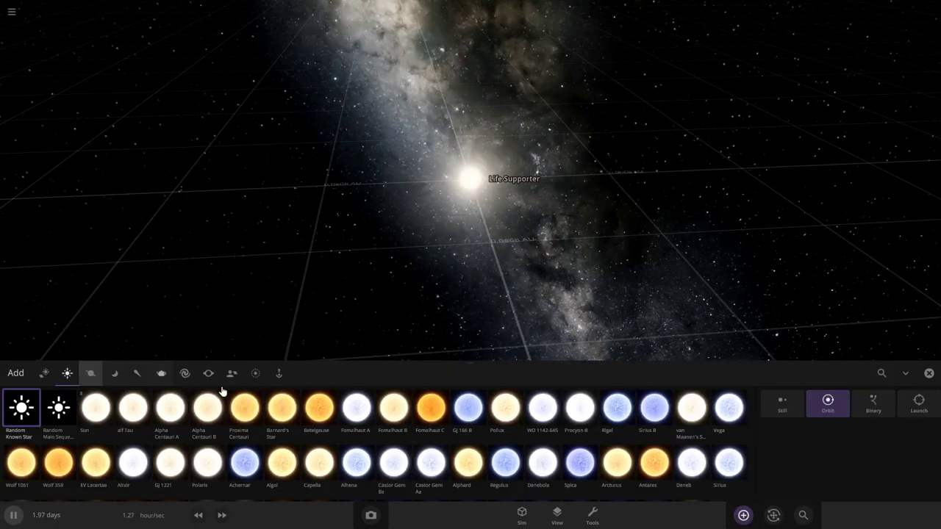
left_click(556, 515)
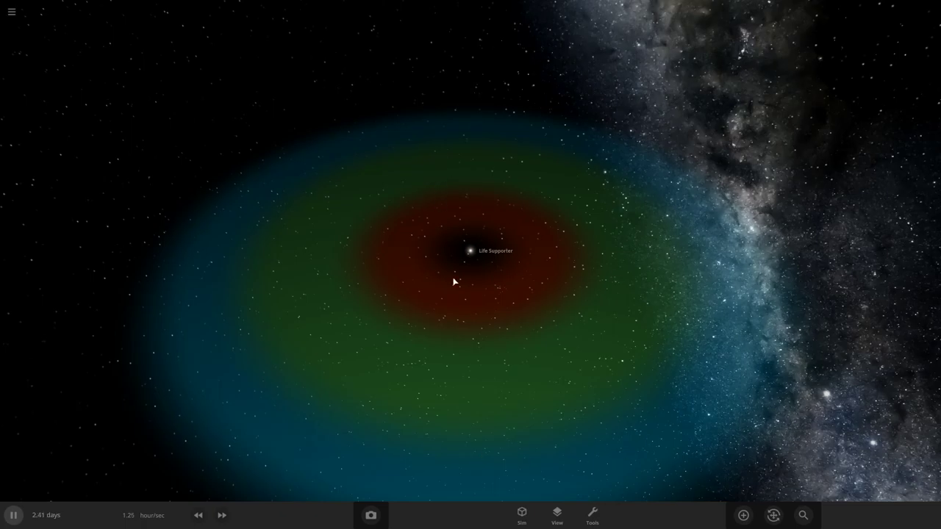
Place a random rocky planet in orbit around Life Supporter, inside its habitable zone
left_click(742, 516)
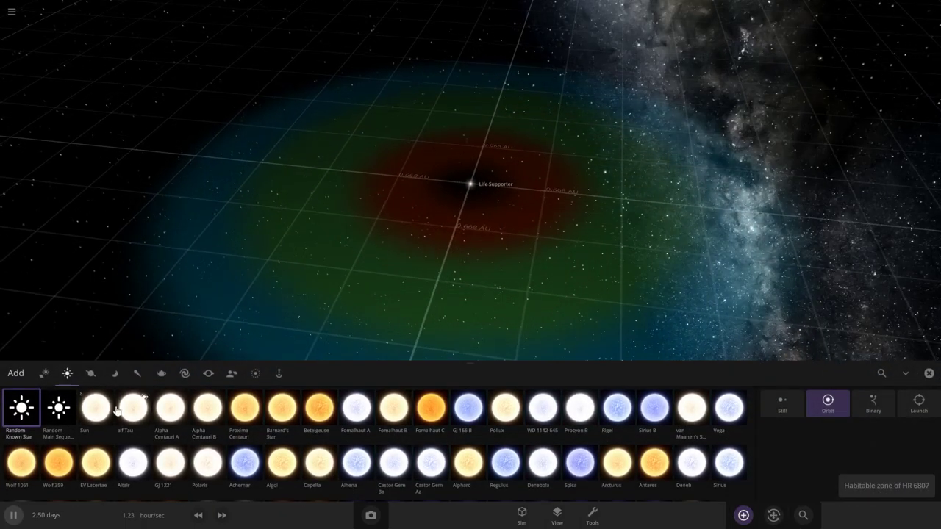
left_click(91, 373)
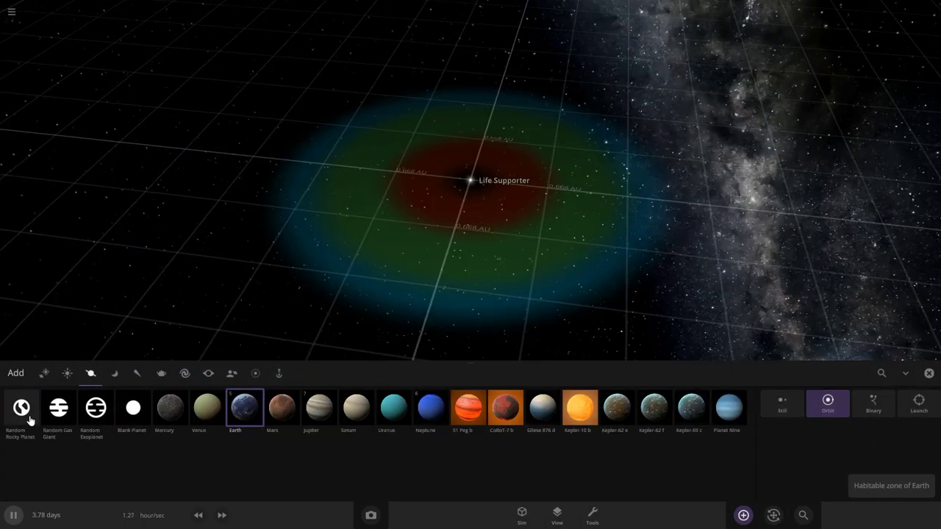
left_click(21, 409)
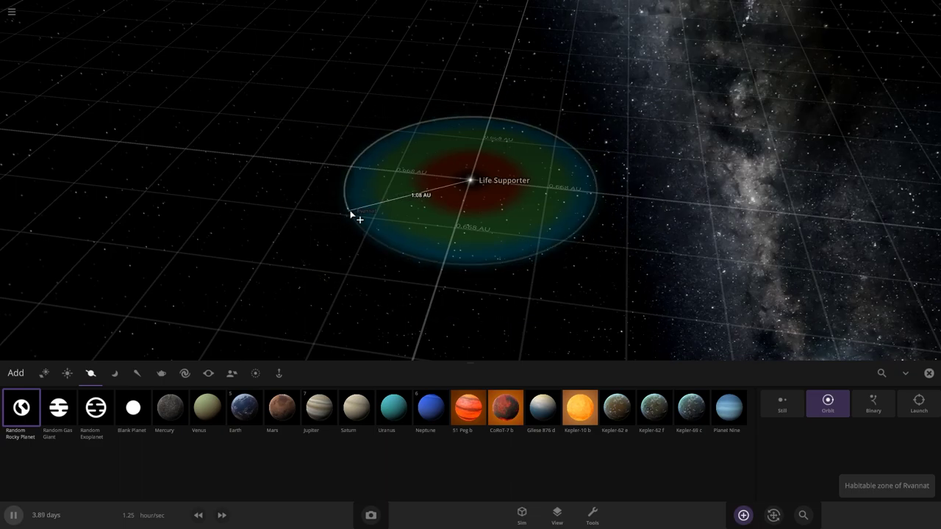
left_click(362, 211)
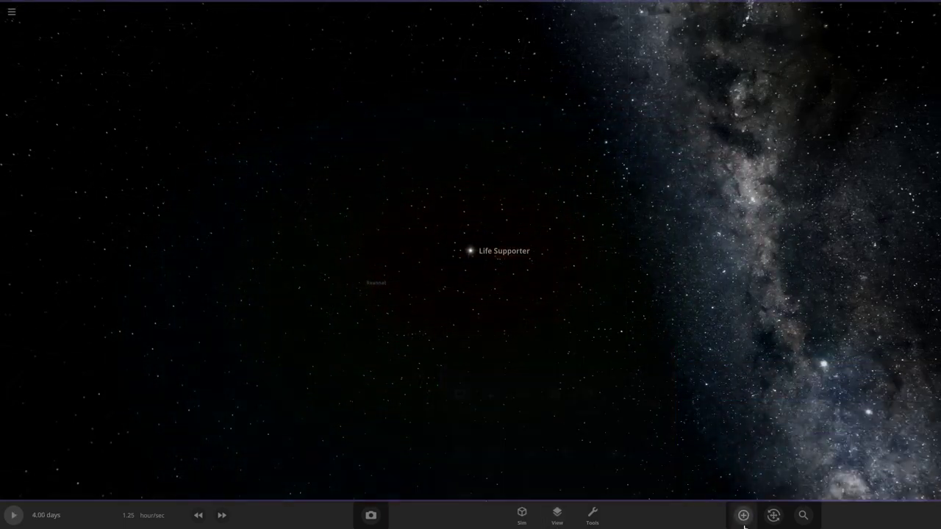
Add nine more random rocky planets spaced around the same orbit, about 1 AU from Life Supporter
left_click(450, 256)
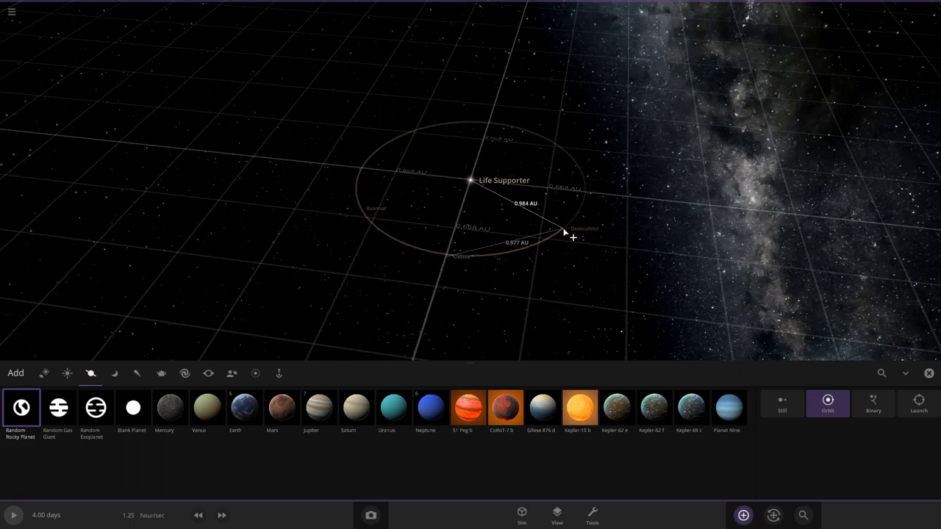
left_click(564, 233)
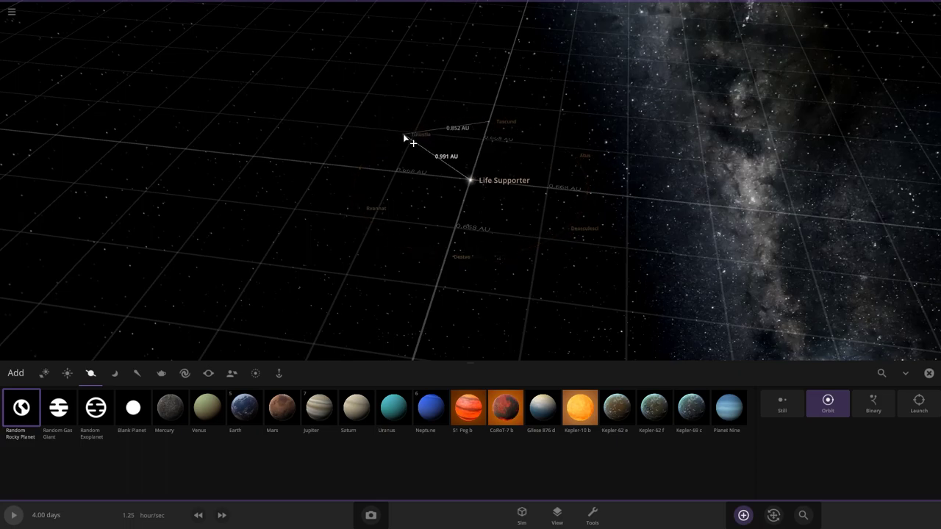
left_click(390, 255)
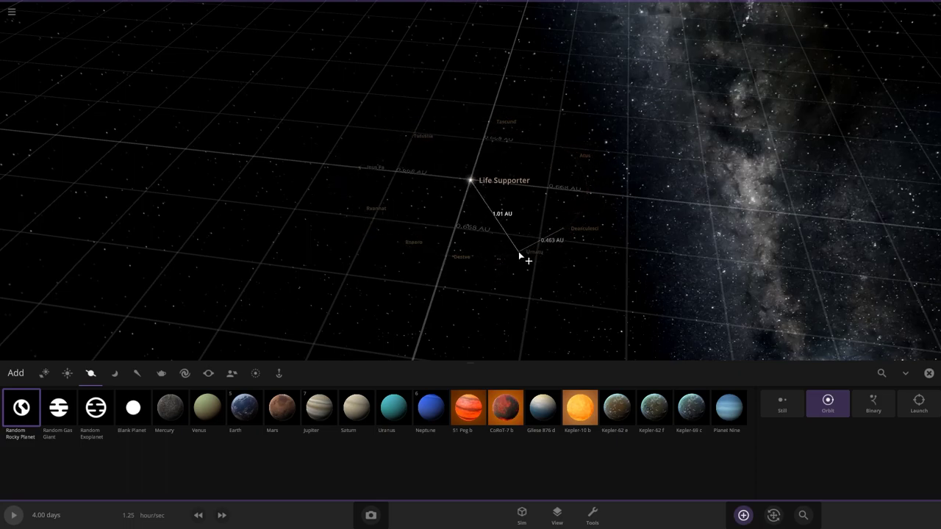
left_click(589, 186)
key("Escape")
right_click_drag(716, 275, 658, 212)
scroll(710, 320, "up", 3)
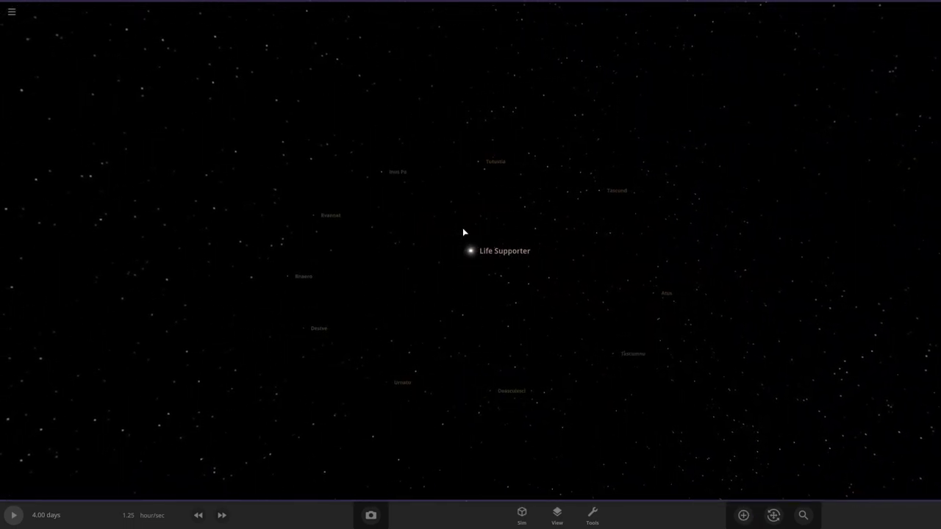
Resume the simulation and speed it up to about 6 days per second
key("space")
left_click(229, 525)
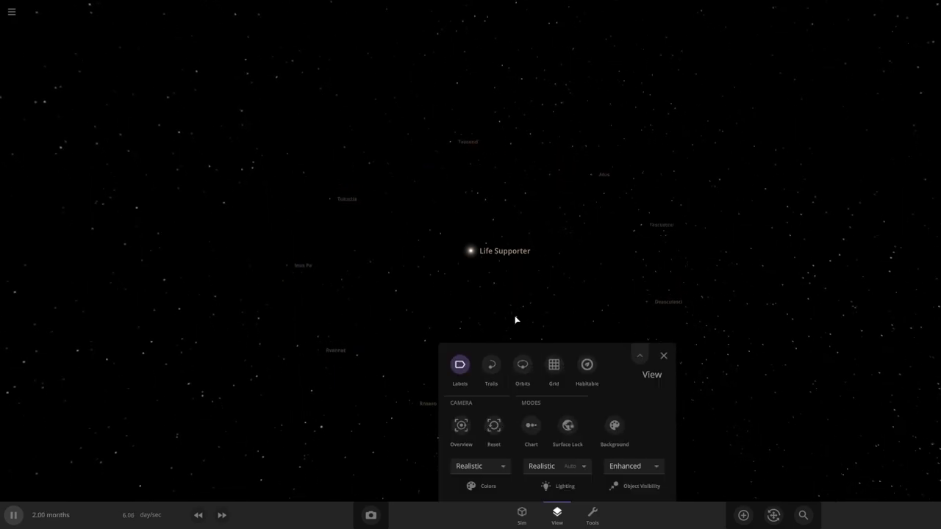
Show the planets' orbit lines to inspect their paths around the star, and hide the lines again
left_click(525, 368)
scroll(420, 273, "down", 5)
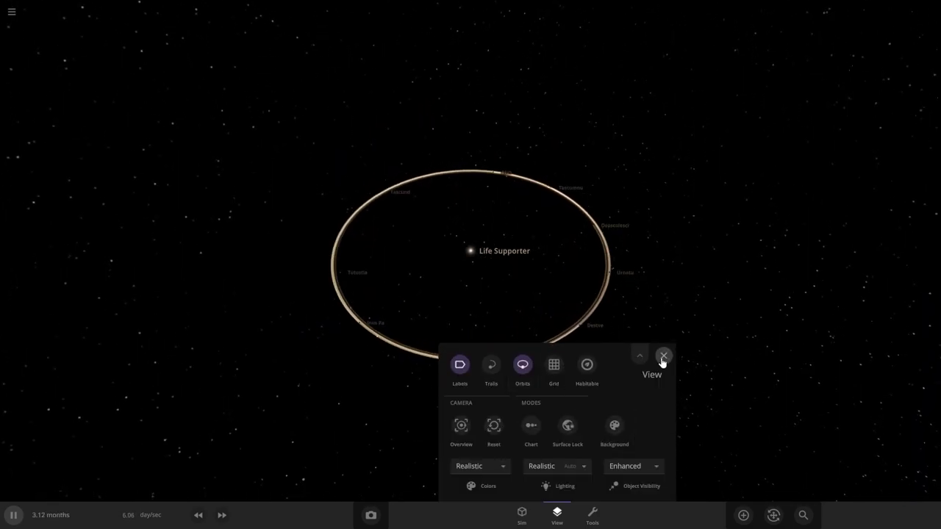
left_click(664, 359)
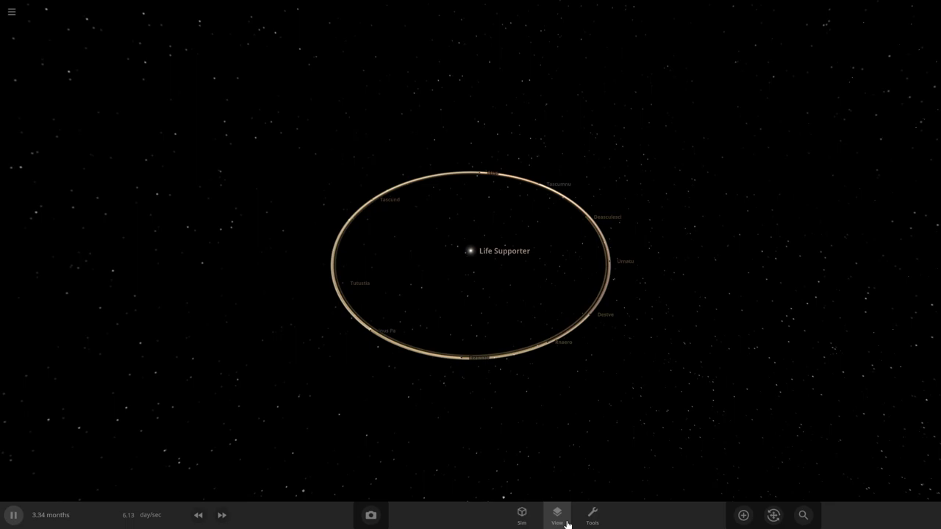
left_click(565, 522)
left_click(523, 374)
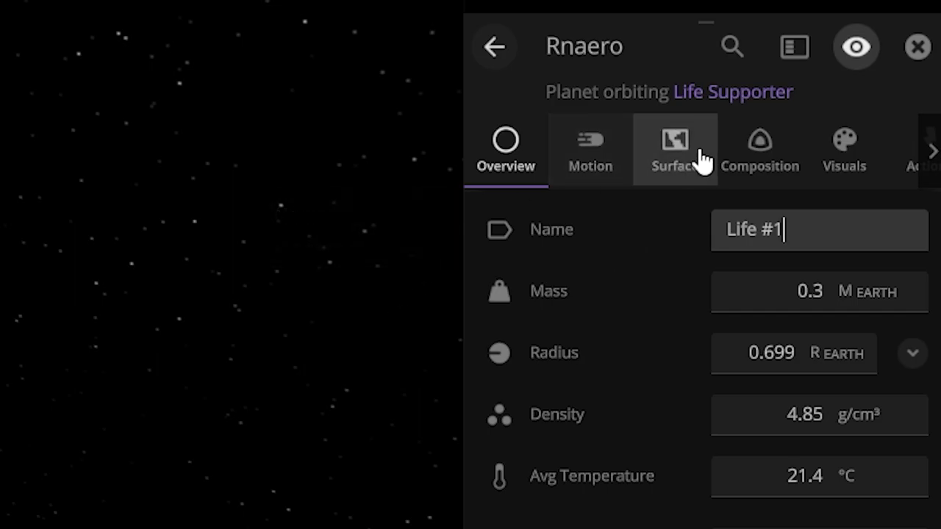
Rename the planet Rnaero as Life #1 and look up its life likelihood
left_click(847, 184)
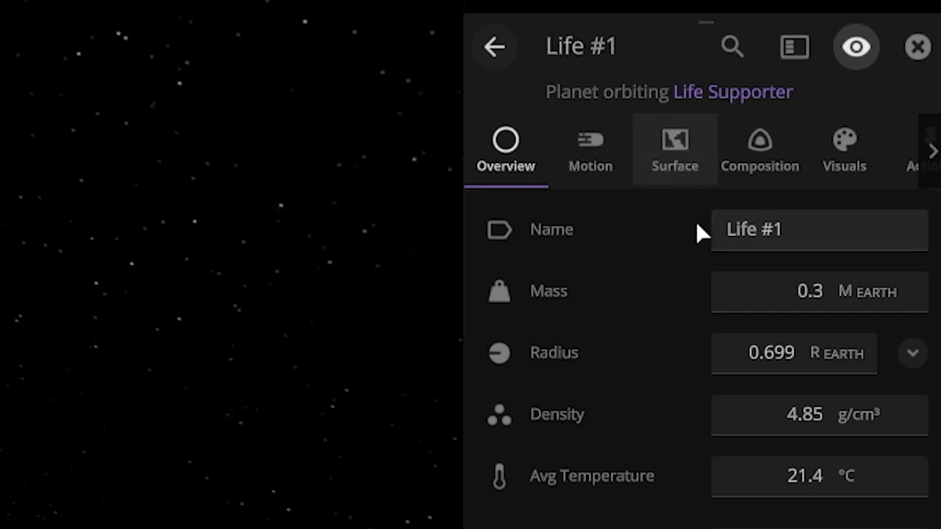
scroll(852, 343, "down", 5)
scroll(852, 344, "down", 15)
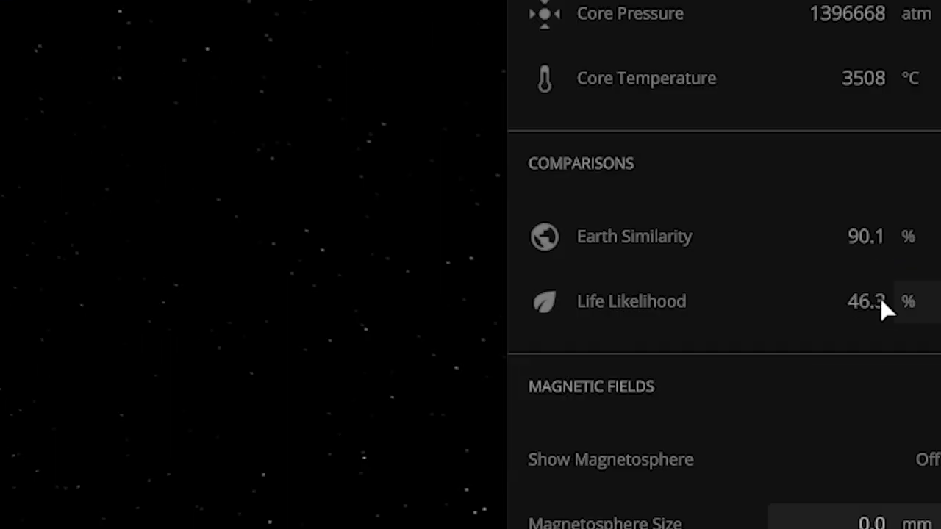
mouse_move(874, 311)
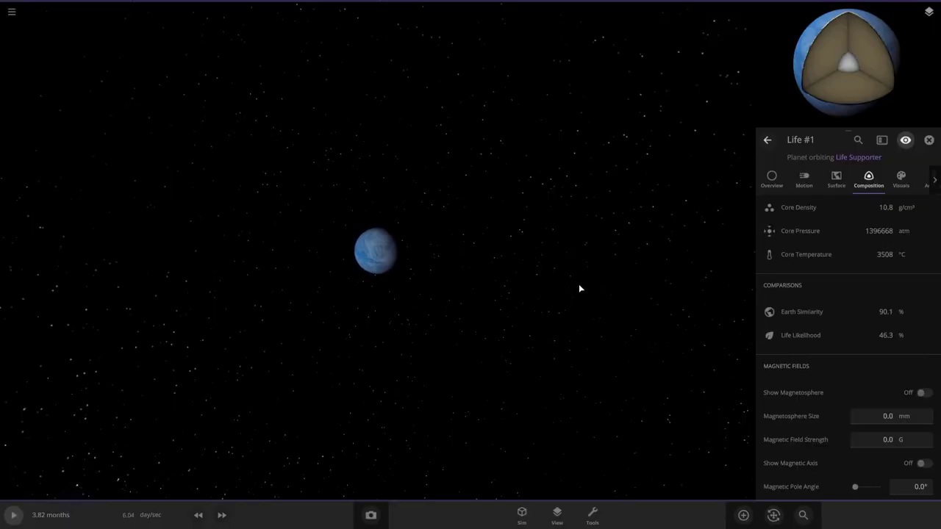
Set the interface color of Life #1 to blue, #1A759E
left_click(901, 180)
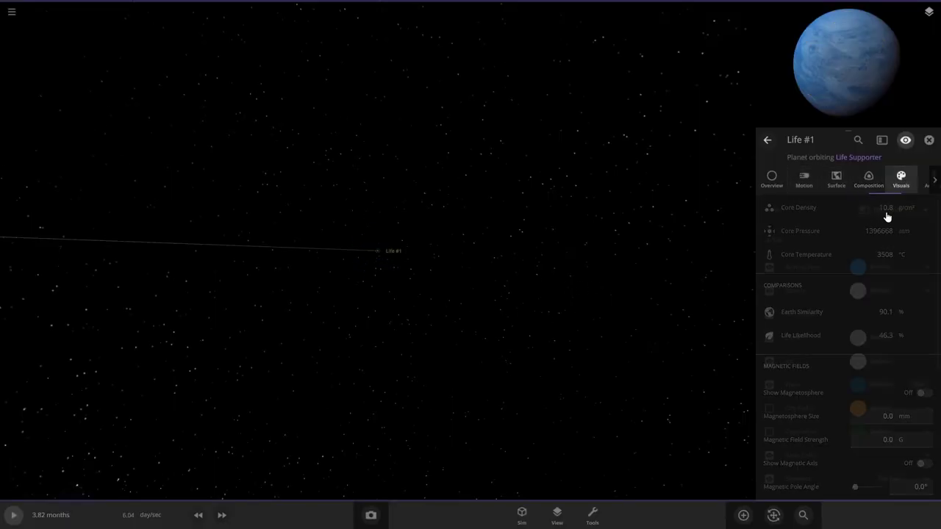
scroll(864, 372, "down", 5)
left_click(864, 371)
left_click(786, 398)
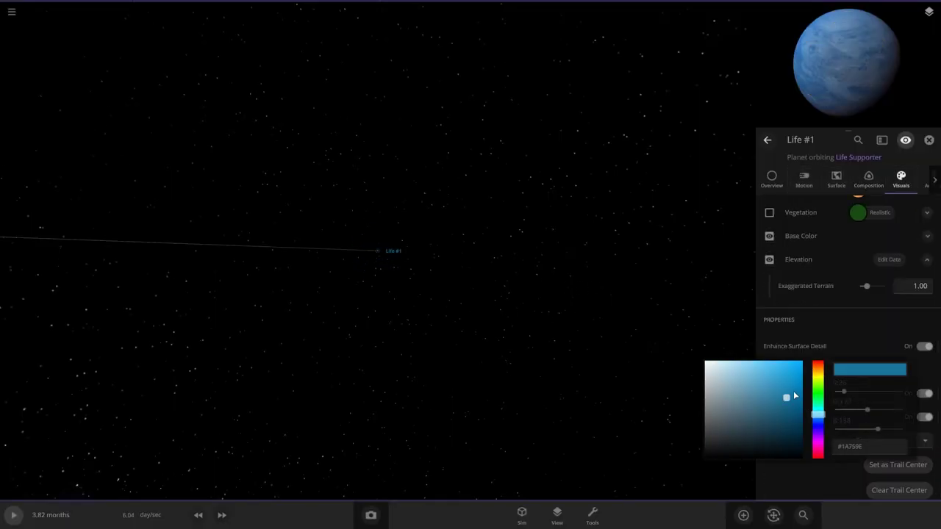
scroll(493, 268, "down", 2)
Select the planet Rvannat and set its exaggerated terrain to 4.46
left_click(544, 265)
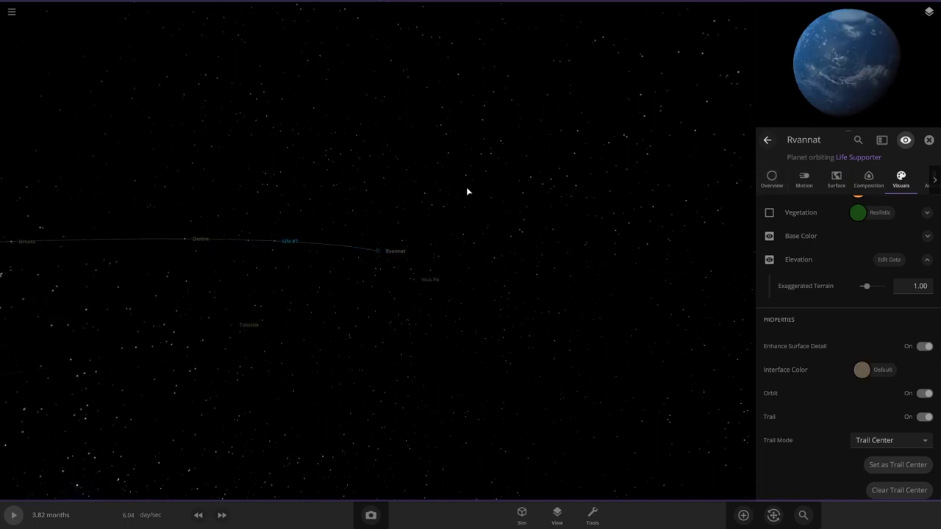
left_click(872, 182)
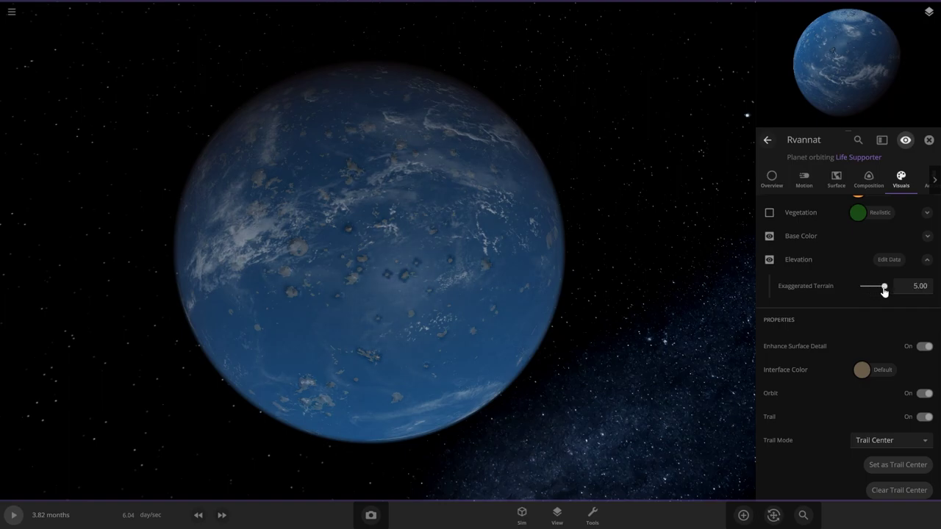
scroll(860, 296, "up", 3)
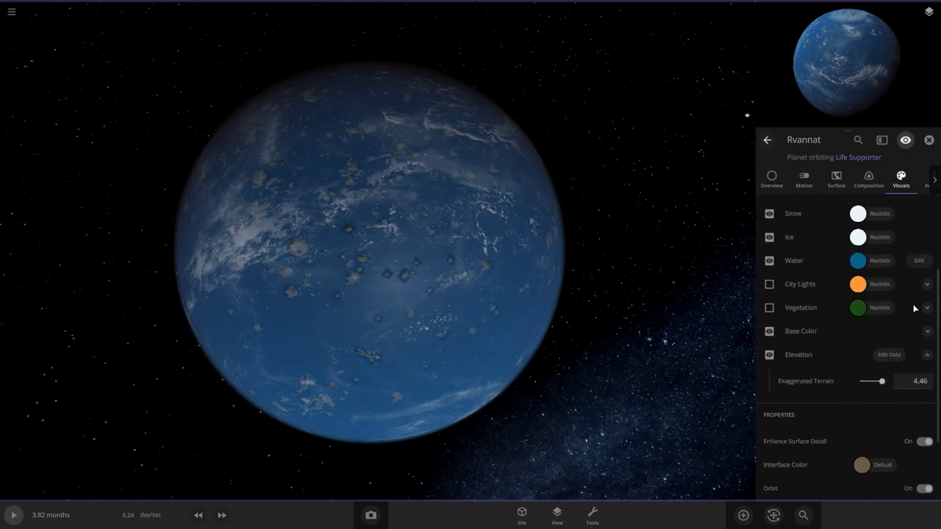
Set Rvannat's Elevation Map 1 to Planet 06 with 12.7 % magnitude and only the vertical flip enabled
left_click(928, 355)
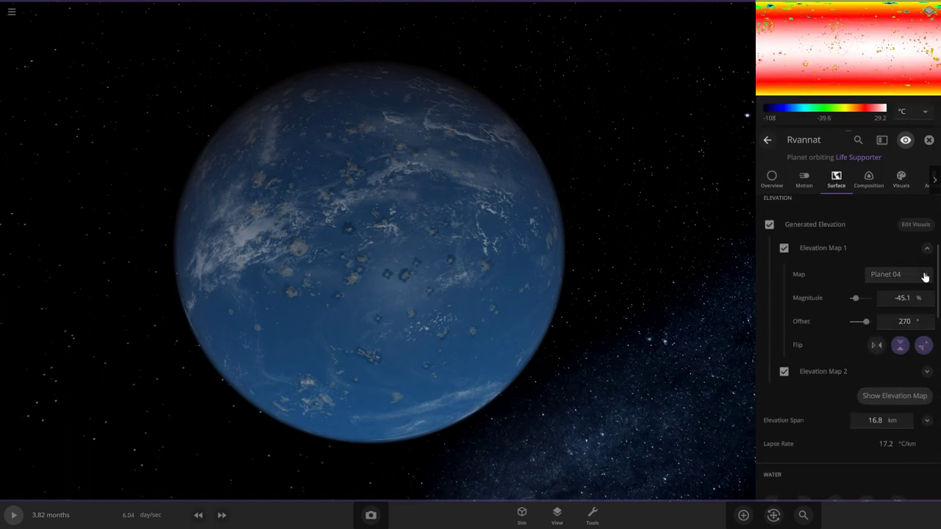
left_click(925, 275)
left_click(900, 330)
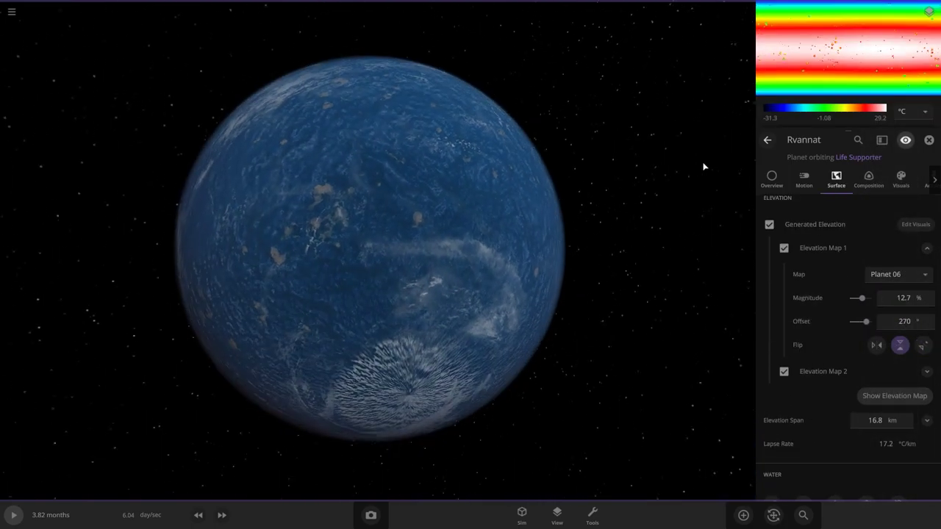
Configure Rvannat's Elevation Map 2 with map Planet 04, 87.5 % magnitude and a 30.4° offset
right_click_drag(704, 166, 695, 277)
key("space")
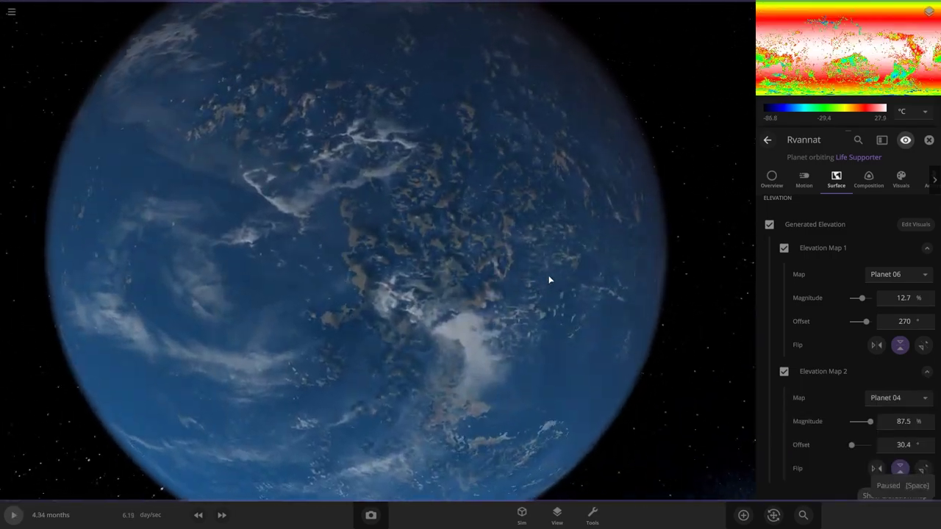
scroll(839, 289, "up", 3)
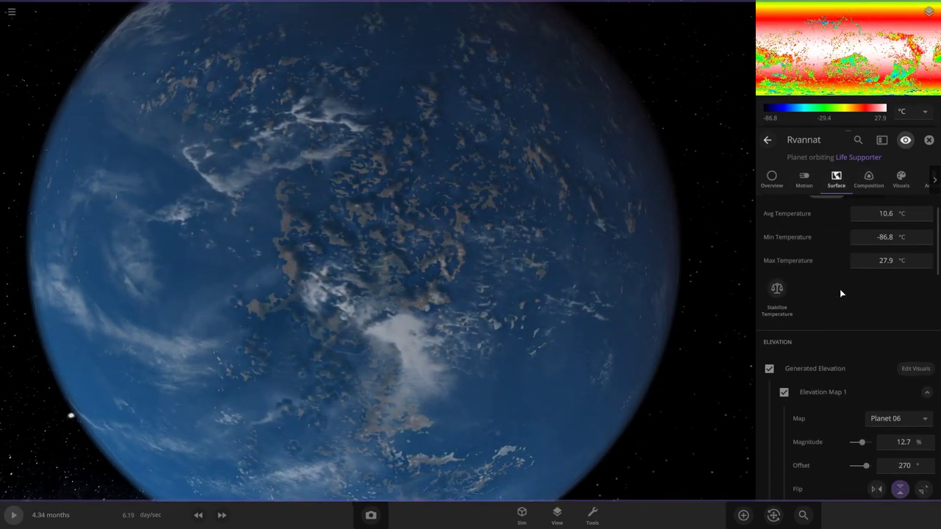
Expose more land on the planet's surface and rename the planet as Life #2
scroll(852, 331, "down", 10)
left_click_drag(865, 412, 863, 414)
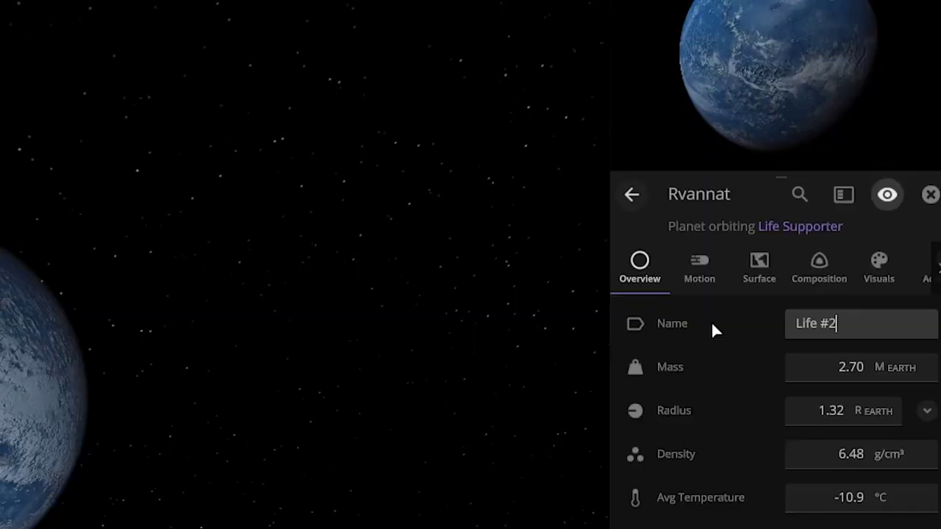
key("Return")
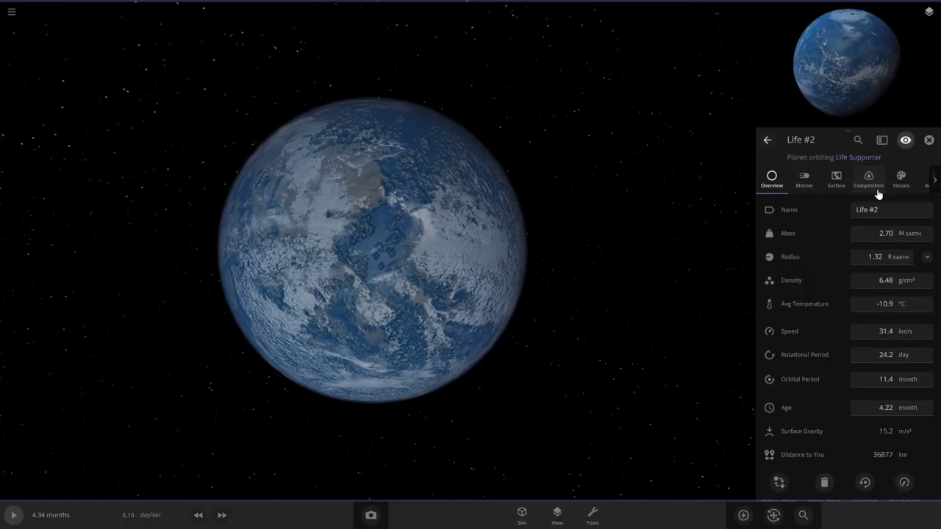
Set the atmosphere color of Life #2 to cyan #01FEFD
left_click(819, 268)
left_click(902, 181)
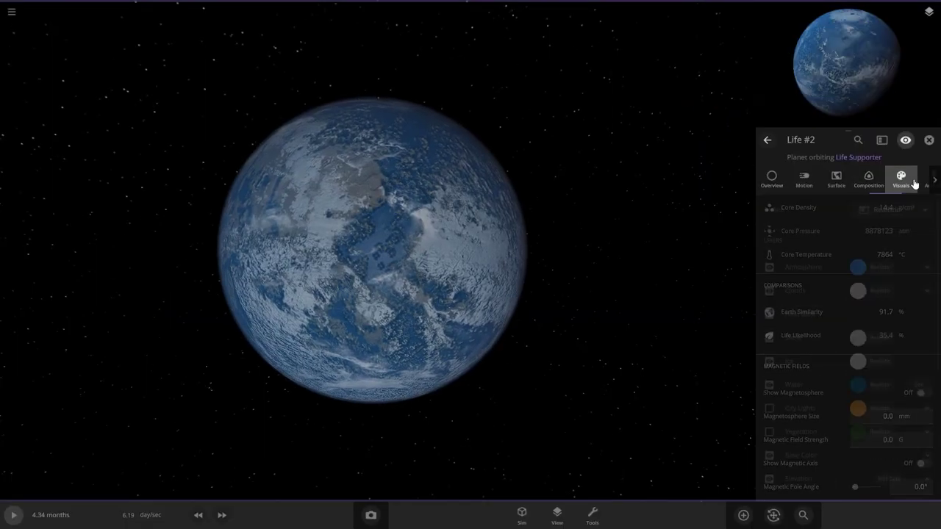
left_click(859, 266)
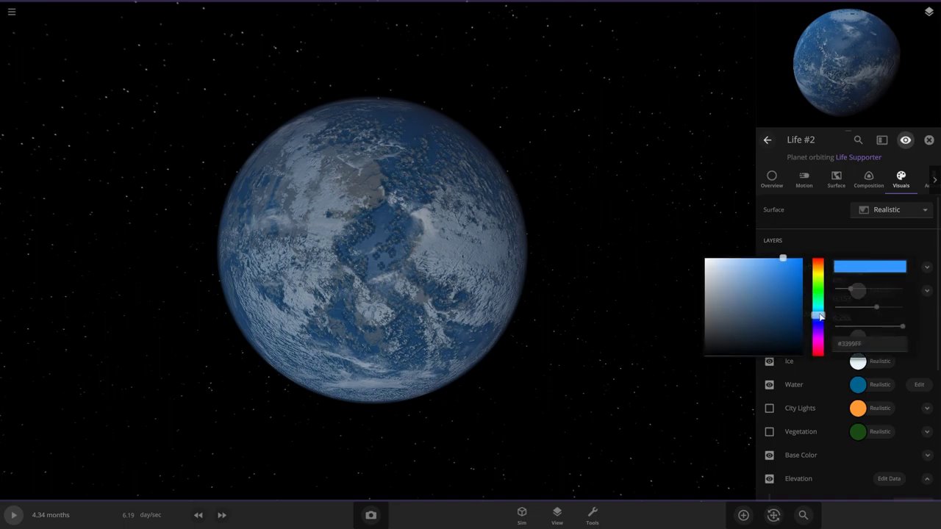
left_click_drag(819, 313, 818, 306)
left_click(788, 275)
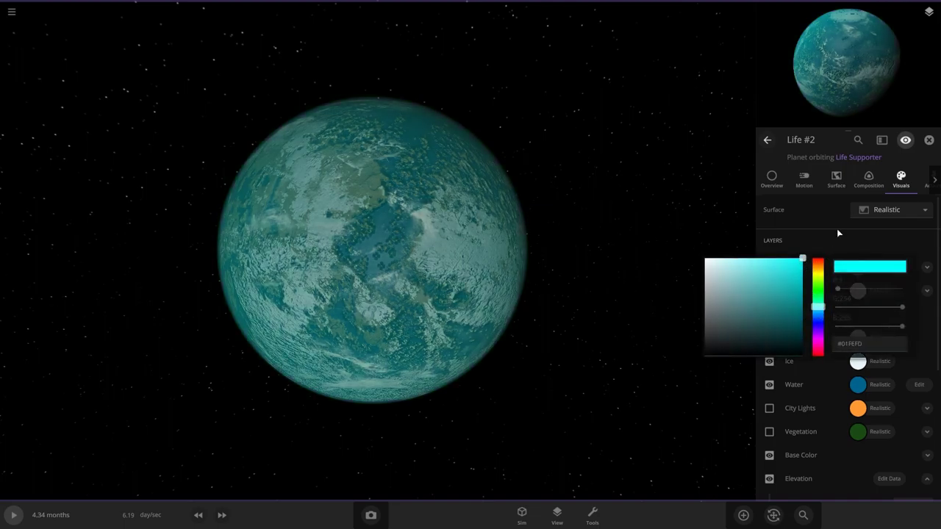
left_click(838, 233)
Recolor the clouds of Life #2 to bright green
left_click(857, 290)
left_click(816, 333)
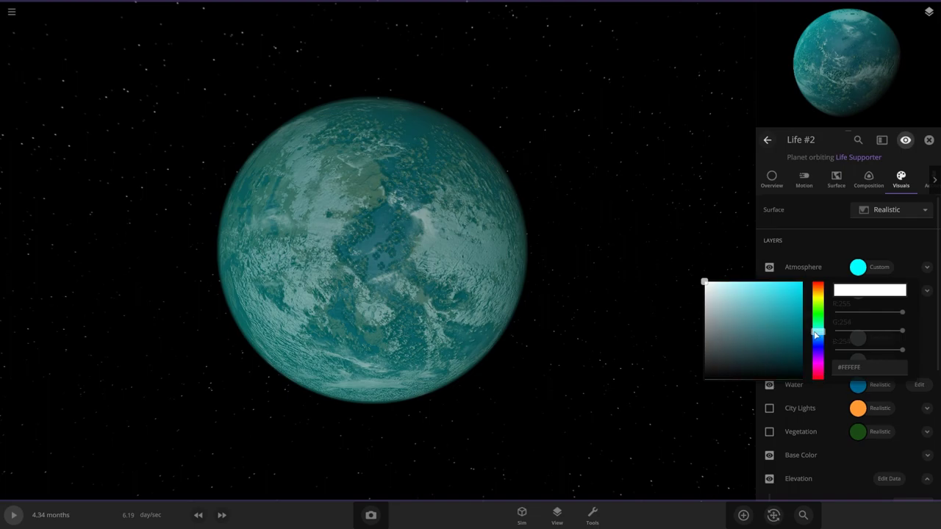
left_click_drag(819, 318, 819, 315)
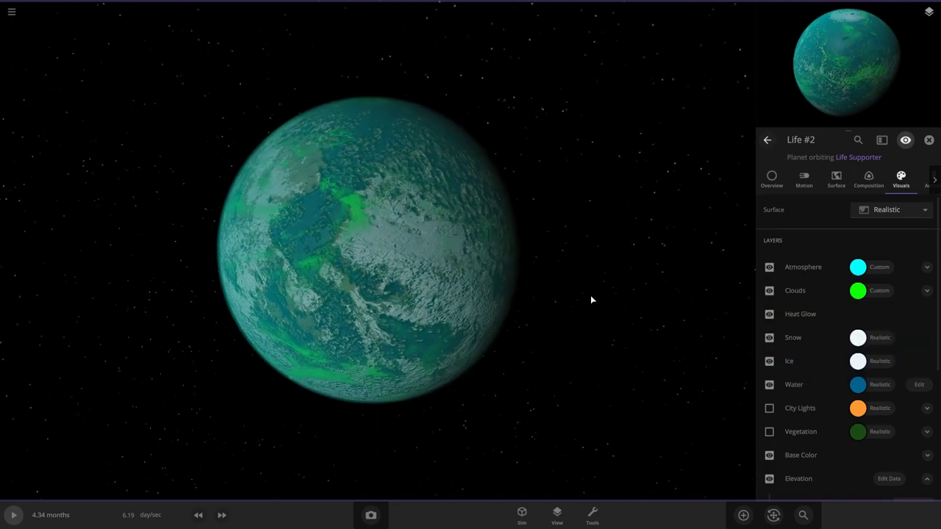
Select the planet Inus Pa and rename it as Life #3
scroll(591, 294, "down", 6)
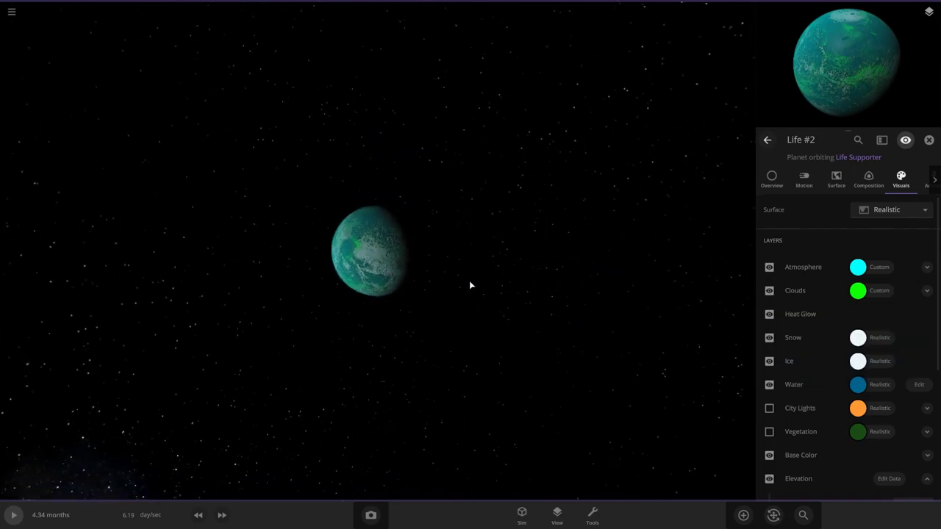
scroll(482, 286, "up", 4)
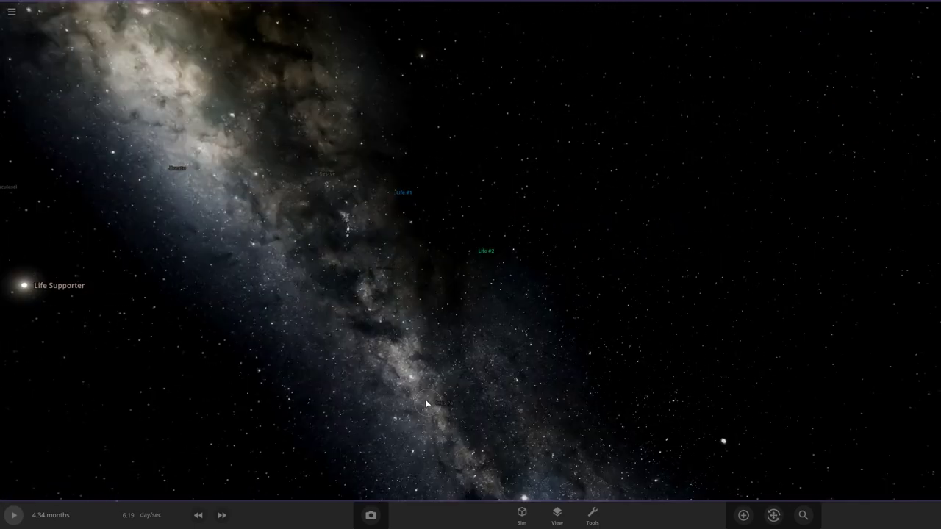
double_click(425, 399)
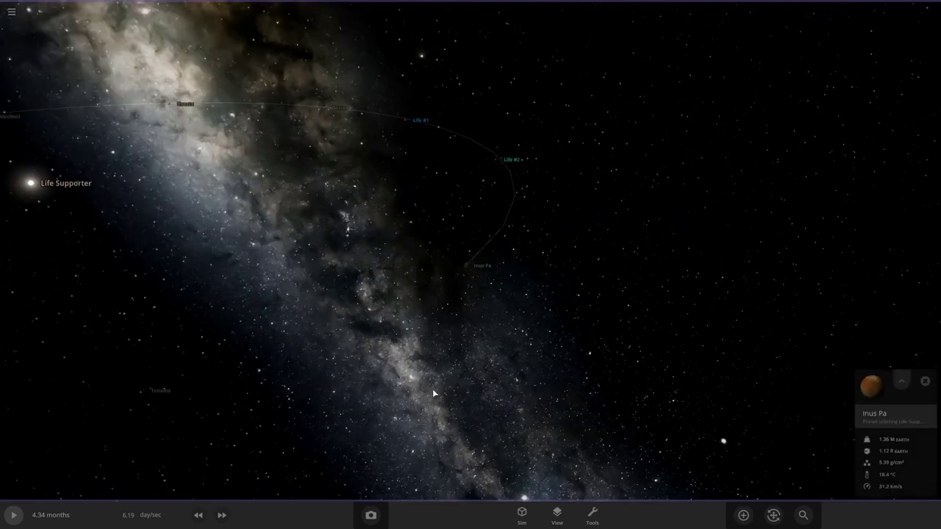
right_click_drag(433, 389, 531, 365)
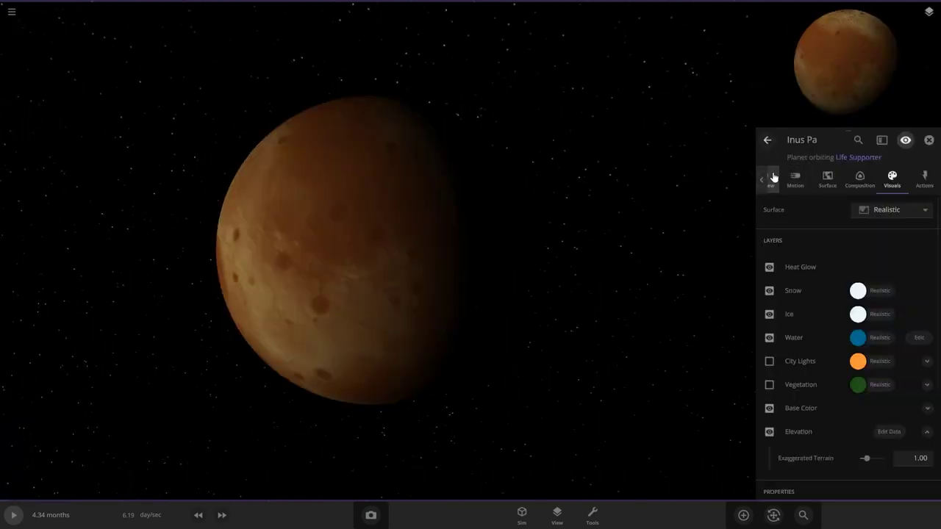
left_click(772, 178)
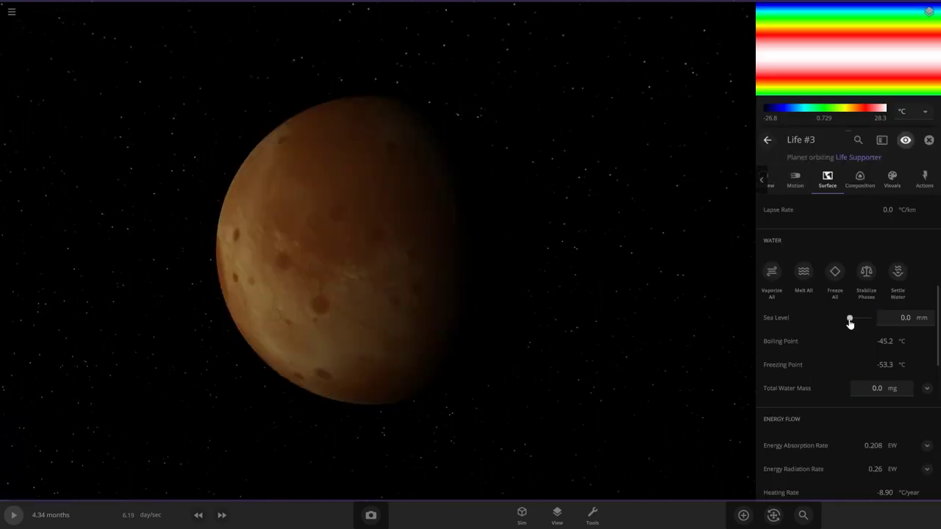
Raise the sea level on Life #3 to add oceans and set its atmosphere mass to 1.00 M Earth
left_click_drag(854, 322, 857, 319)
scroll(831, 325, "down", 5)
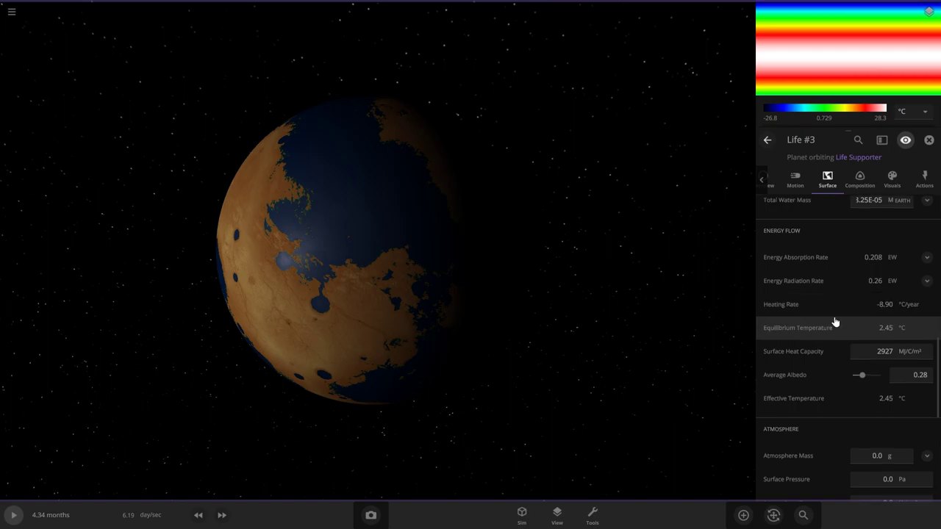
scroll(842, 325, "down", 4)
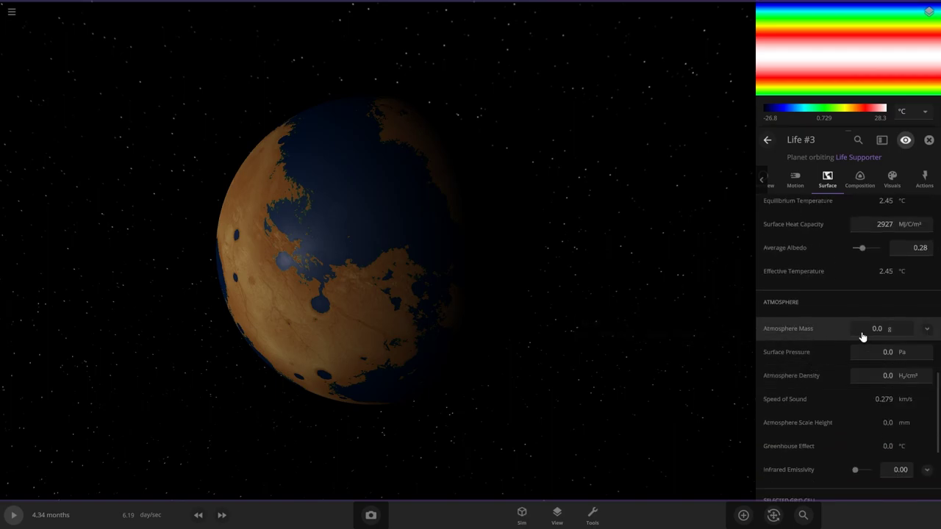
left_click(887, 331)
left_click(892, 330)
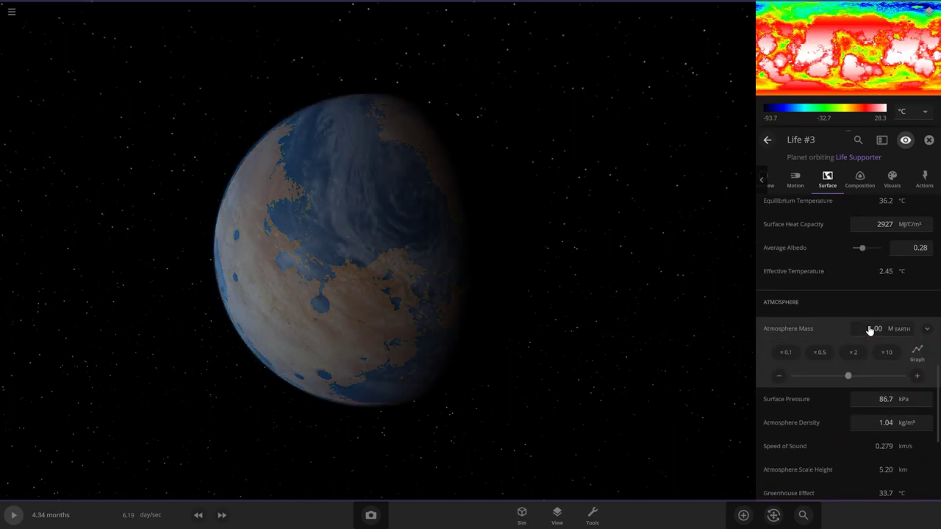
Make the atmosphere of Life #3 pure red with a custom opacity of 15.6 %
left_click(892, 179)
left_click(854, 268)
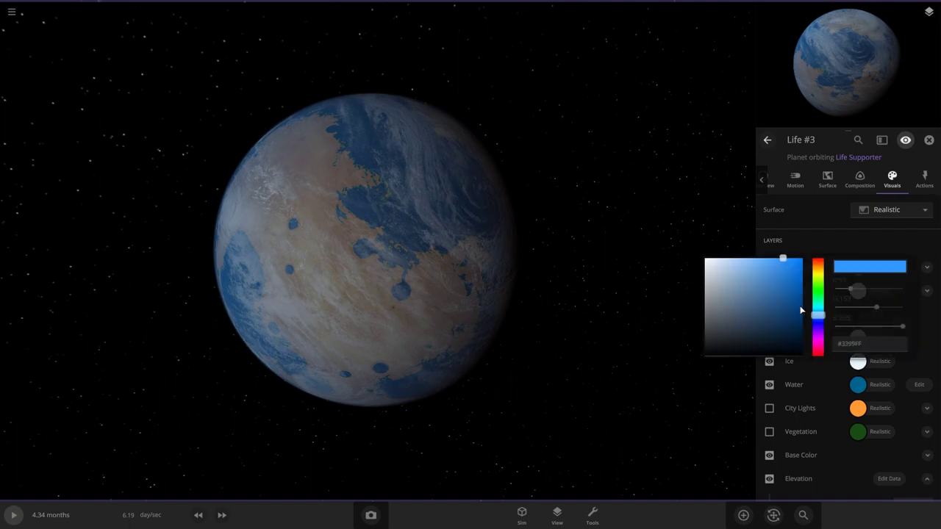
left_click_drag(821, 305, 807, 254)
left_click(927, 267)
left_click_drag(875, 315, 870, 316)
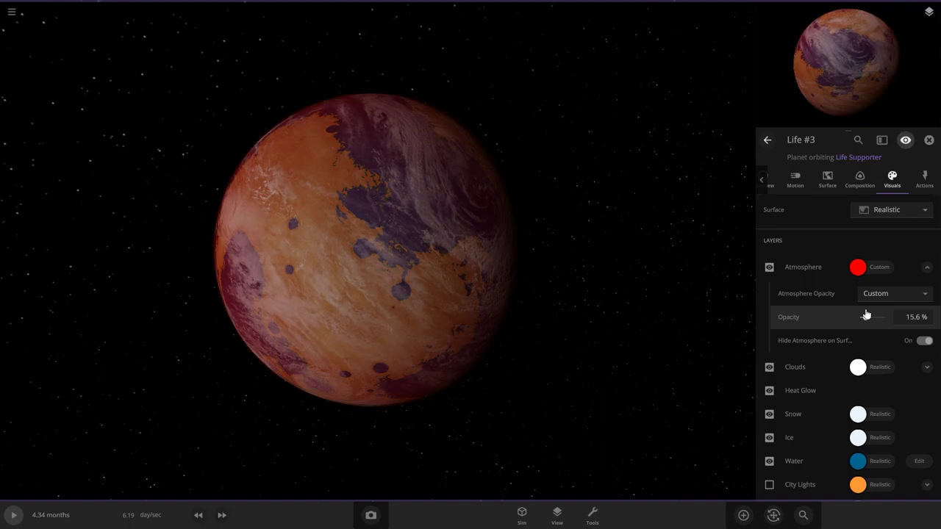
Recolor the clouds of Life #3 to orange and its water to very dark red
left_click(858, 367)
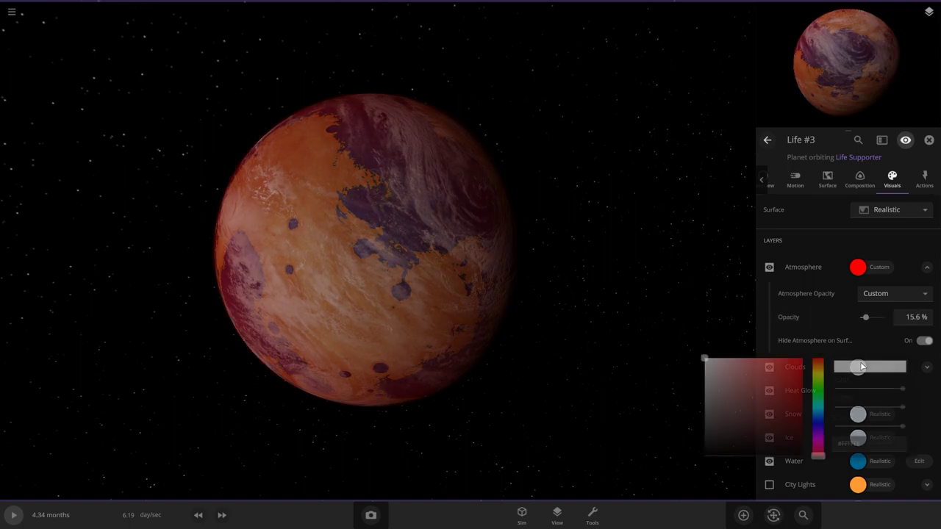
left_click(818, 372)
left_click(788, 376)
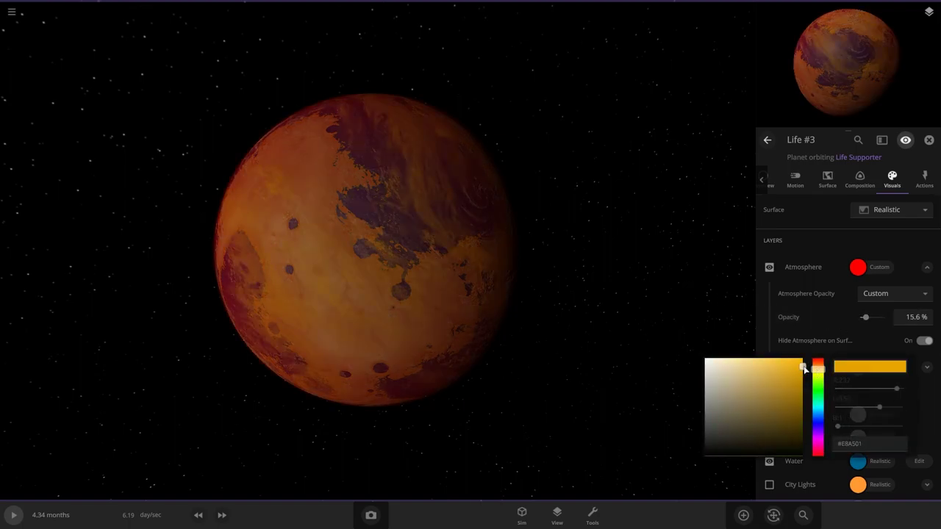
left_click(857, 462)
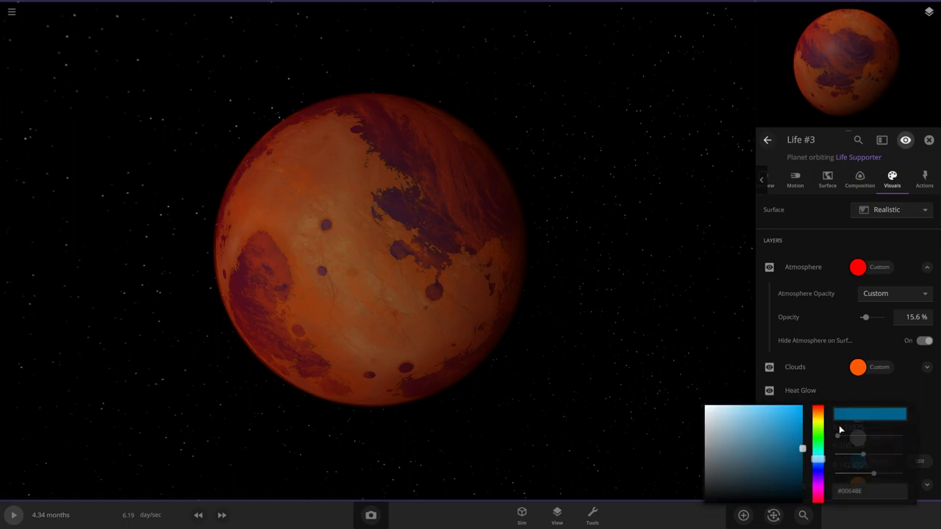
left_click_drag(819, 424, 836, 444)
left_click(800, 415)
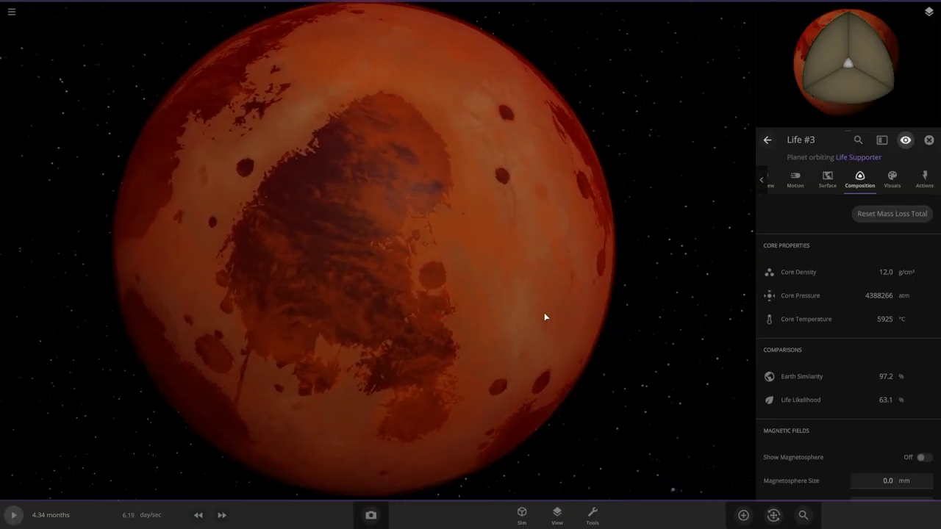
Enable vegetation on Life #3 and set its color to dark green #003805
left_click(838, 180)
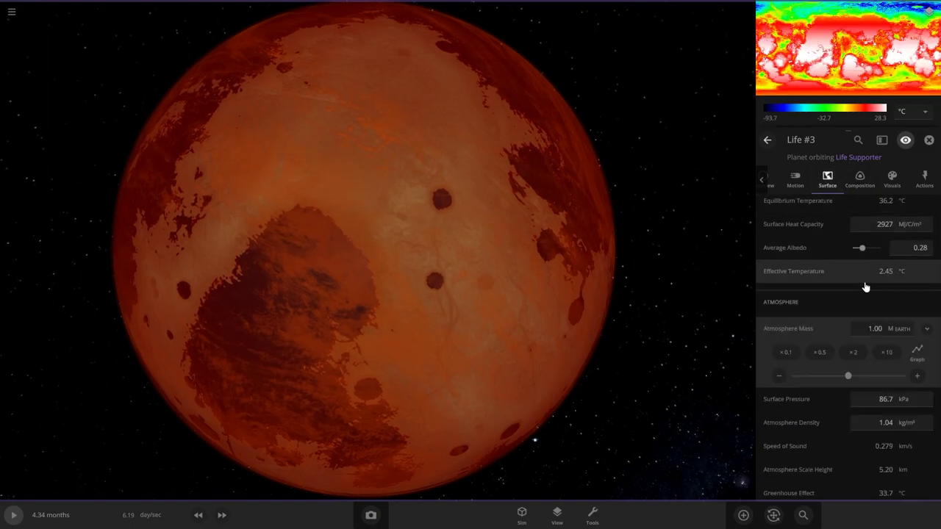
left_click(892, 181)
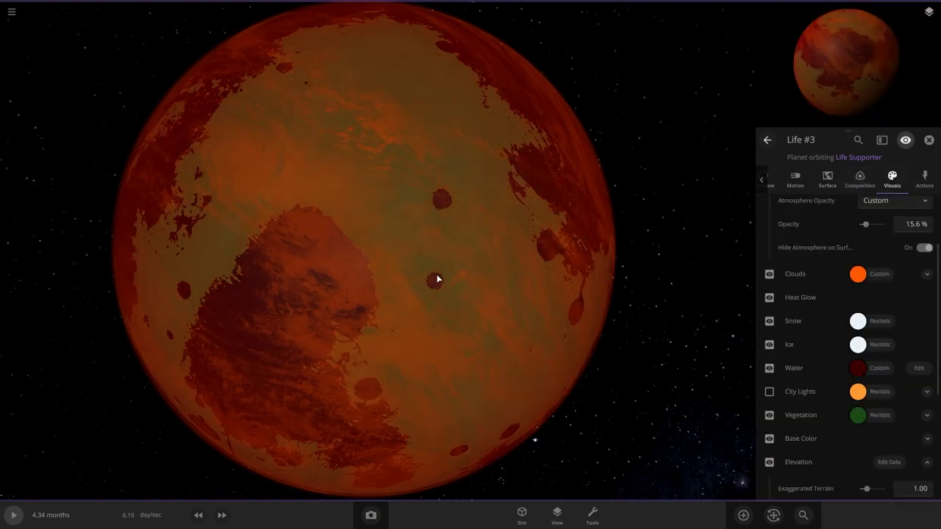
left_click(858, 416)
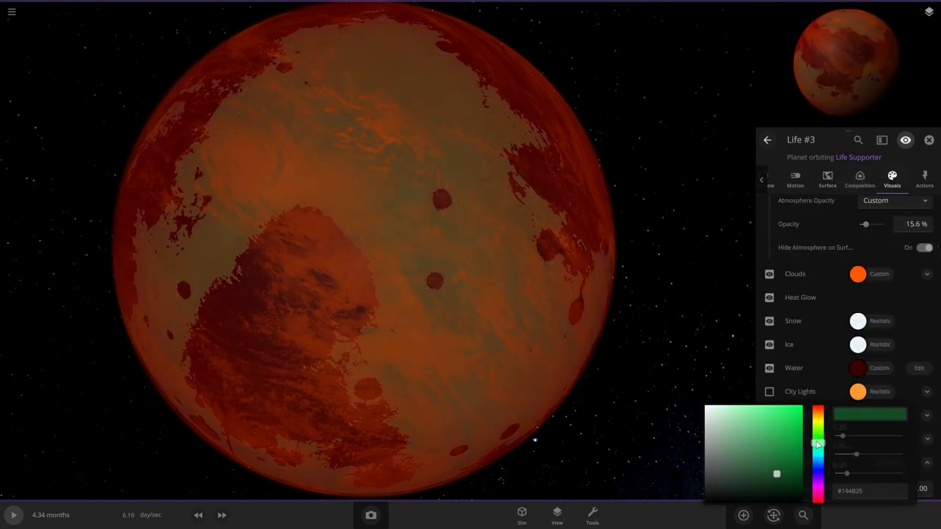
mouse_move(818, 444)
left_mouse_down()
mouse_move(818, 422)
mouse_move(817, 434)
left_mouse_up()
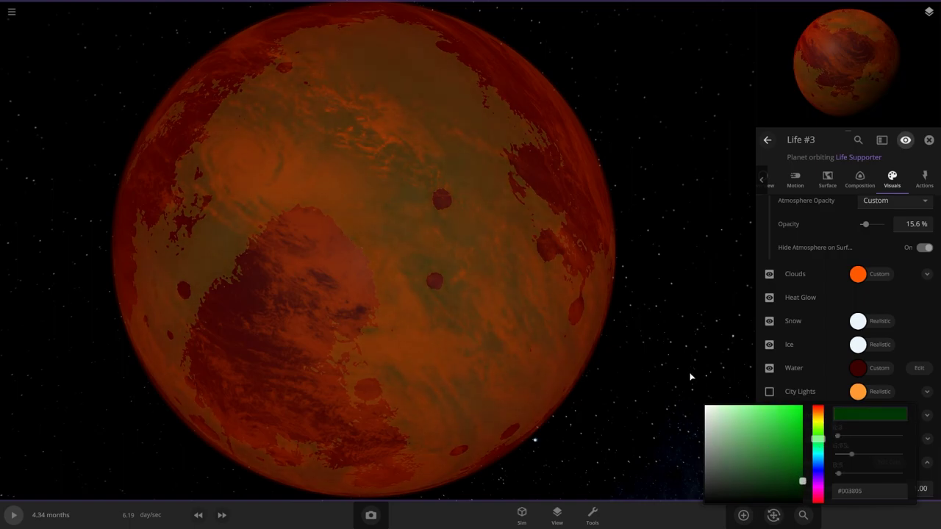
Turn on city lights for Life #3 and inspect the planet's night side
scroll(616, 341, "down", 5)
left_click_drag(375, 336, 627, 330)
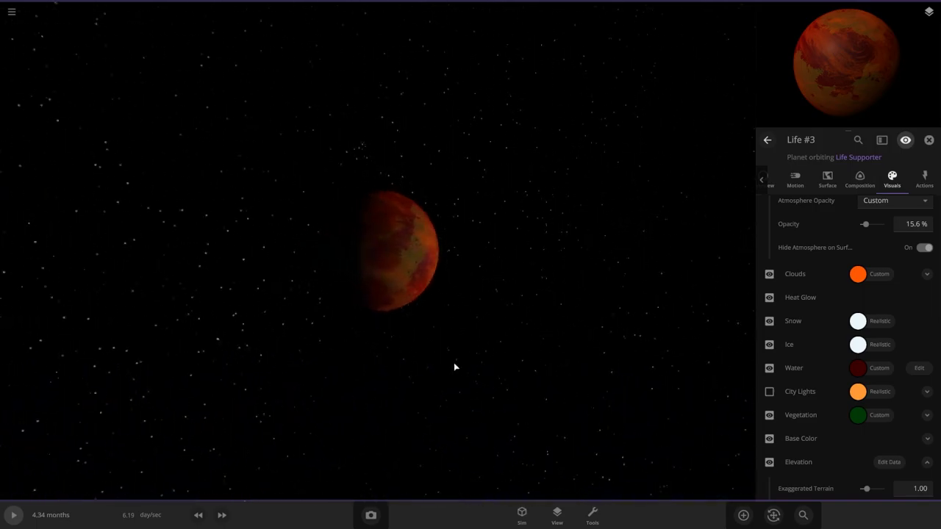
left_click(772, 393)
scroll(401, 304, "up", 2)
left_click_drag(400, 304, 475, 373)
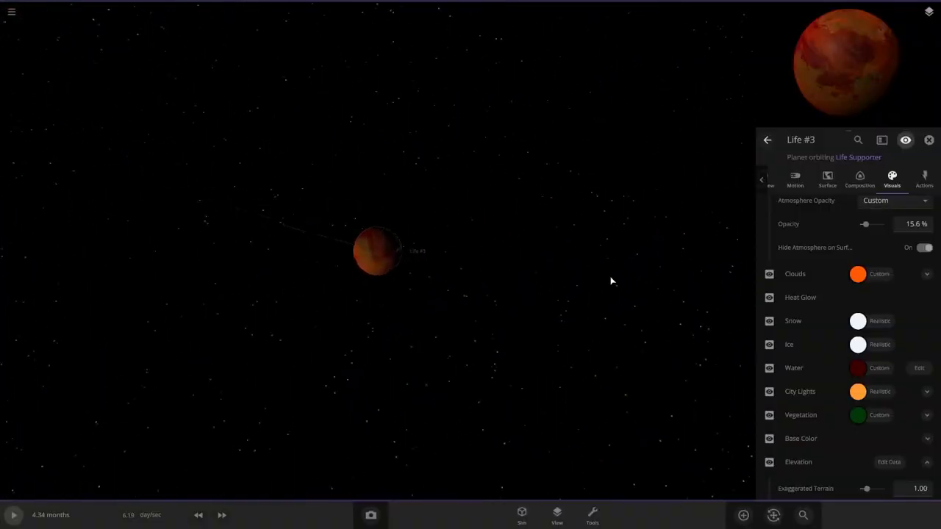
scroll(588, 272, "up", 8)
scroll(577, 268, "down", 15)
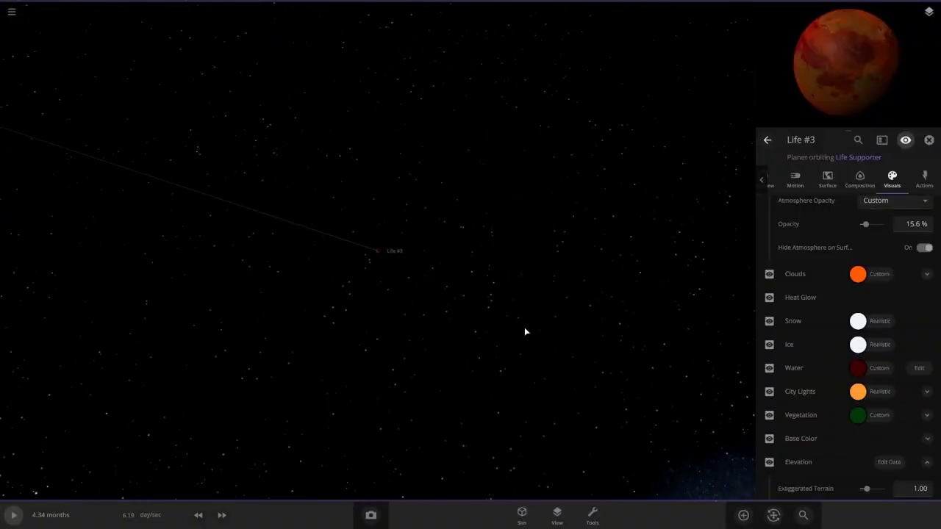
Select the planet Tutustia and set its mass to 1.2 Earth masses
scroll(838, 439, "down", 3)
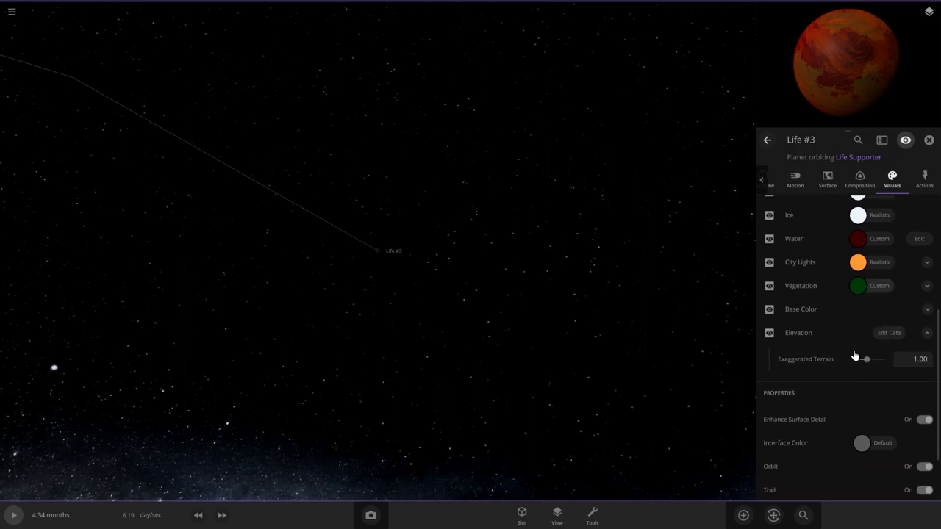
scroll(854, 361, "down", 2)
left_click(400, 293)
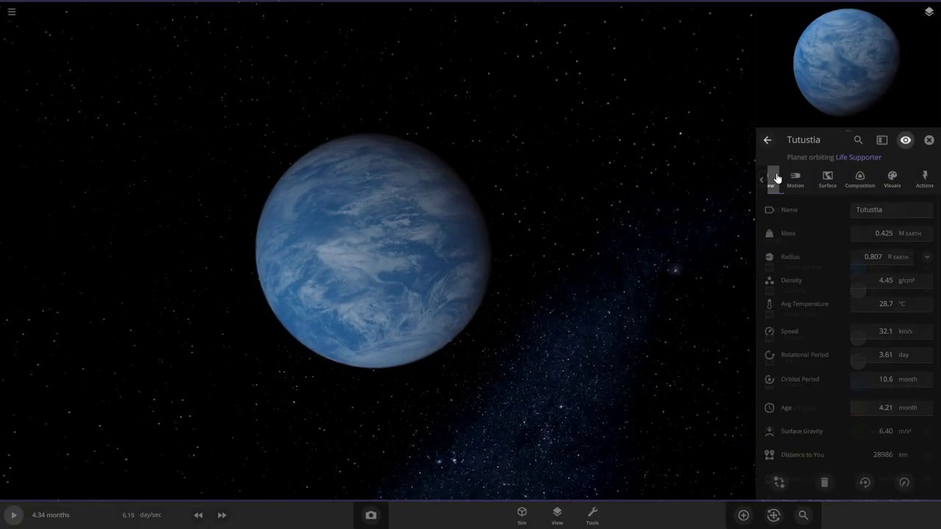
left_click(901, 238)
left_click(849, 234)
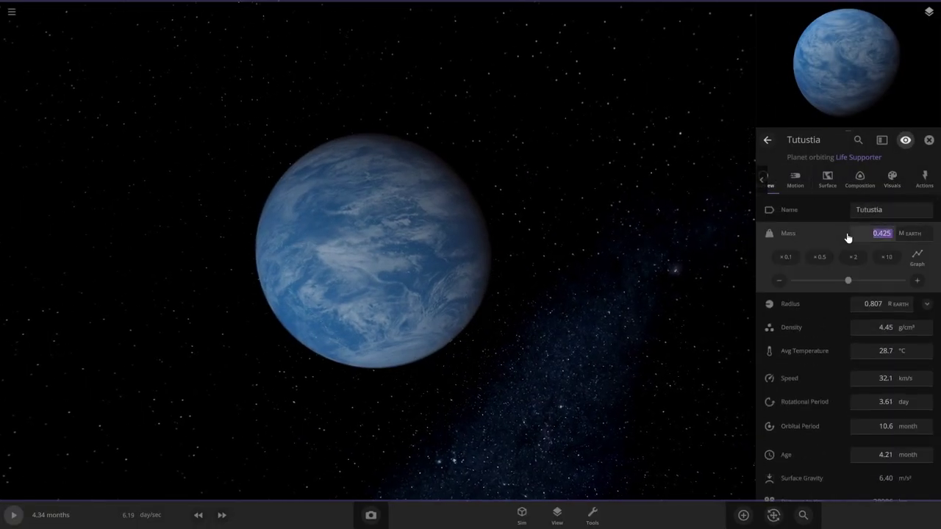
type("1.2")
key("Return")
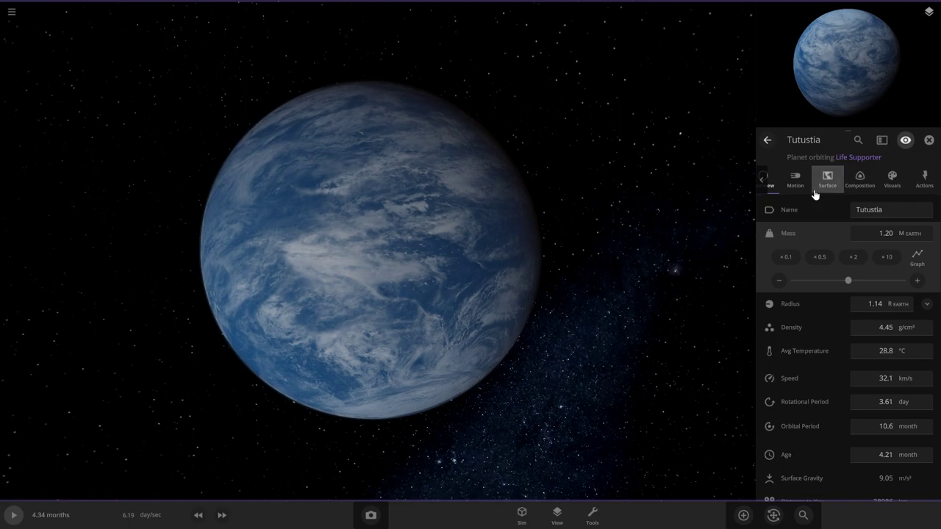
Check Tutustia's life likelihood and give the planet a purple atmosphere with light pink clouds
left_click(859, 180)
scroll(819, 347, "down", 6)
mouse_move(838, 389)
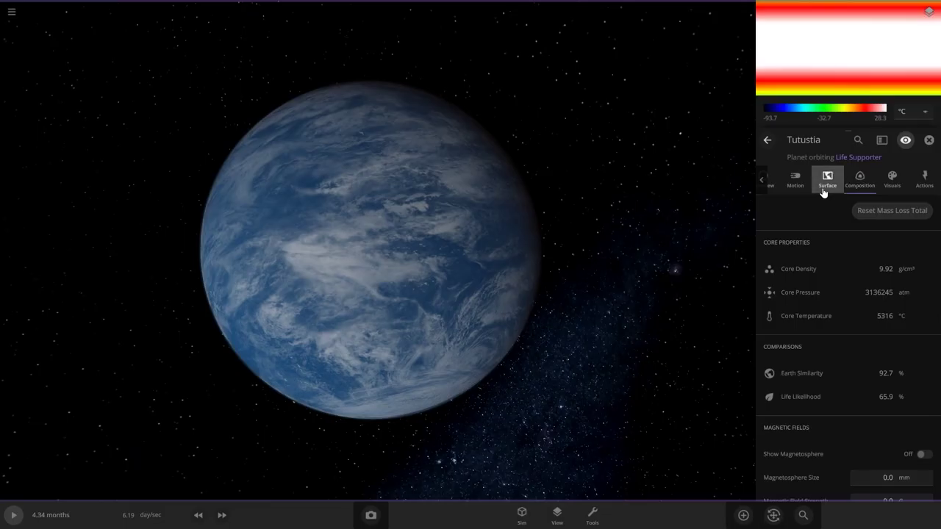
left_click(827, 180)
left_click(892, 178)
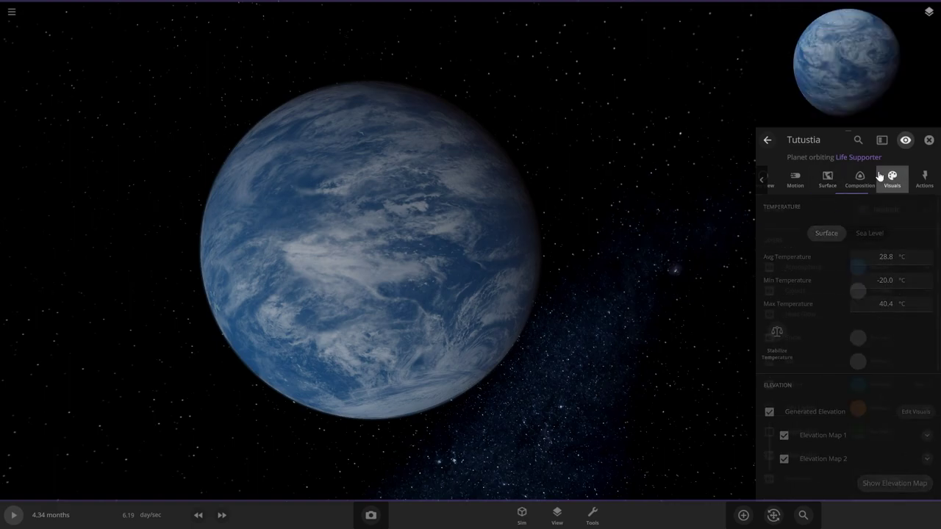
left_click(858, 266)
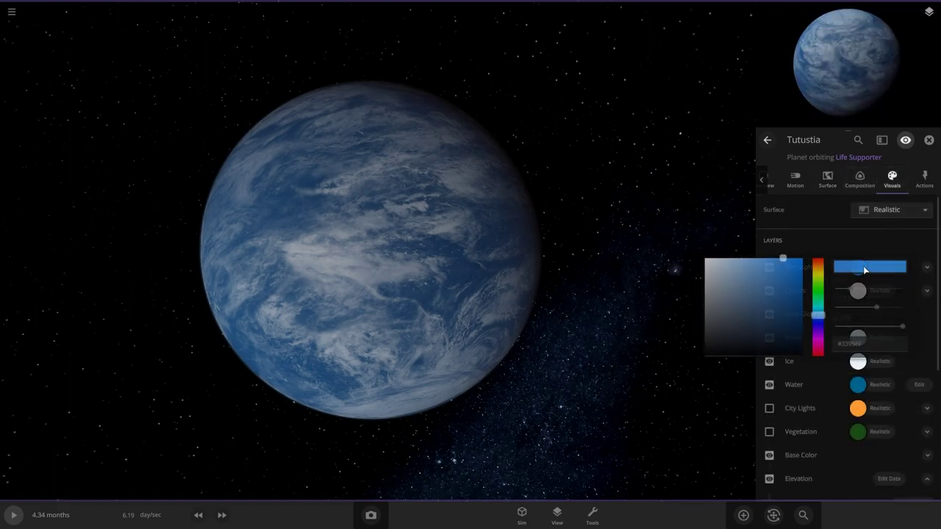
left_click(819, 338)
left_click(795, 296)
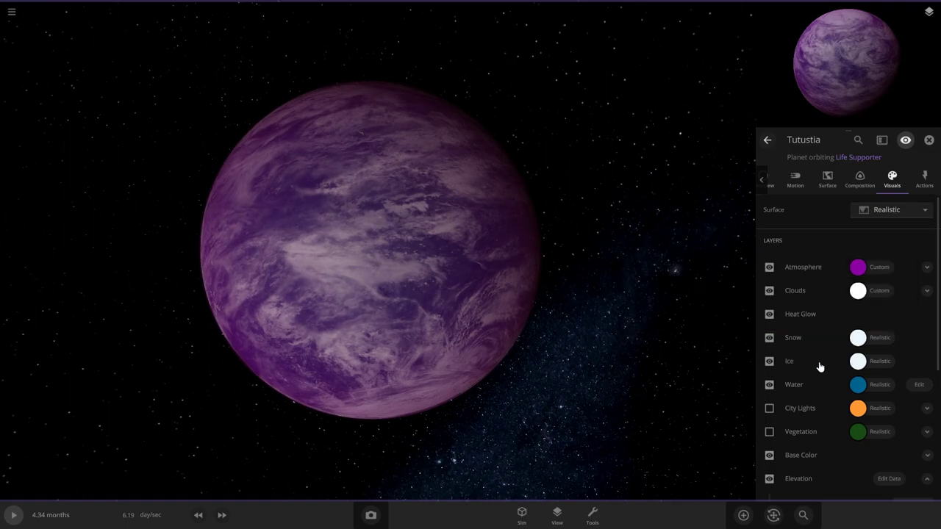
left_click(857, 297)
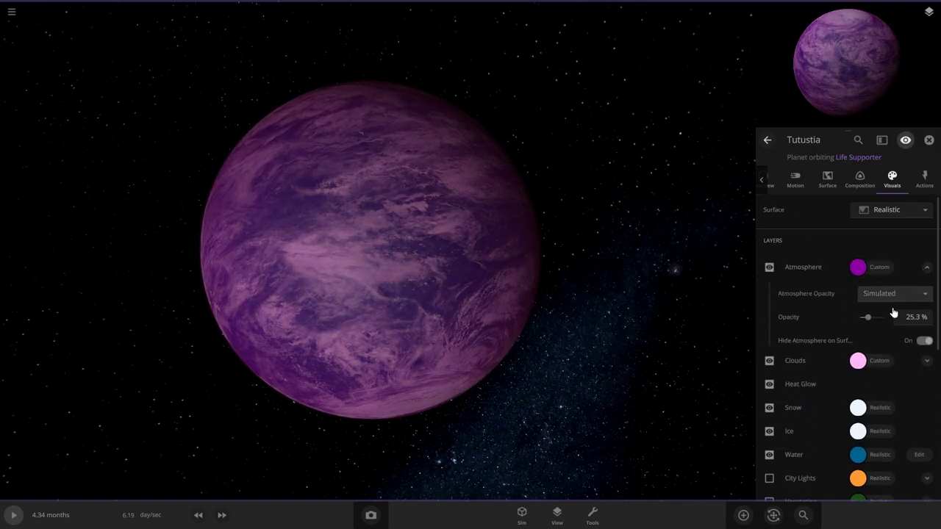
Lower Tutustia's sea level so that large continents emerge from the ocean
left_click(829, 184)
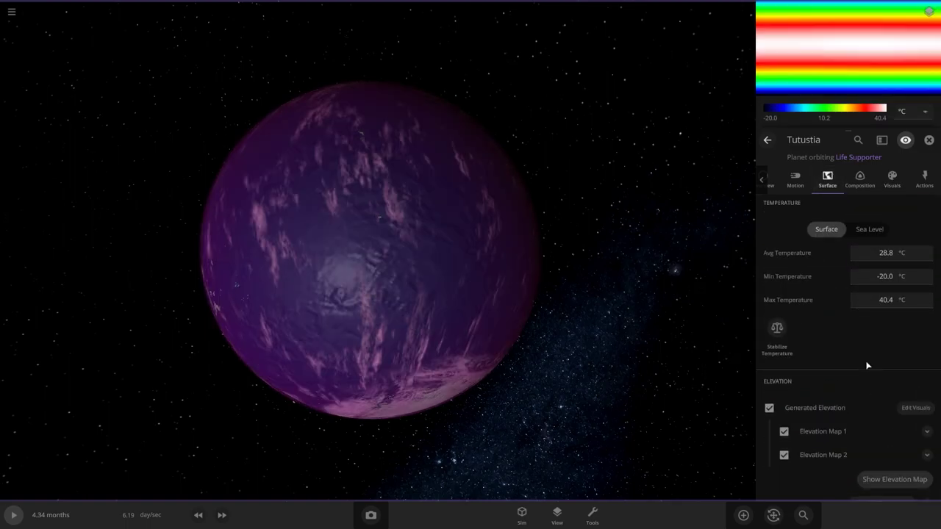
scroll(869, 360, "down", 5)
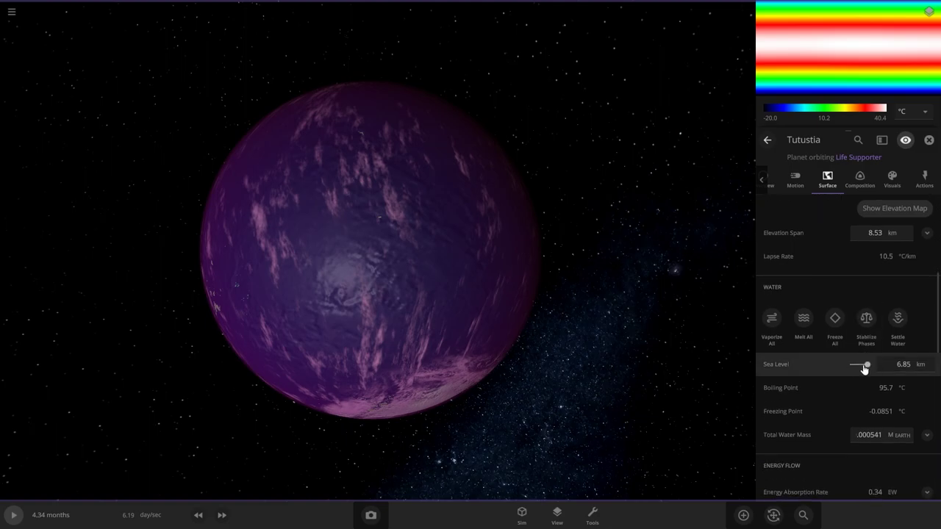
left_click_drag(865, 369, 858, 369)
right_click_drag(522, 276, 609, 289)
Enable vegetation and city lights on Tutustia and set the vegetation color to dark purple #2A003E
left_click(888, 182)
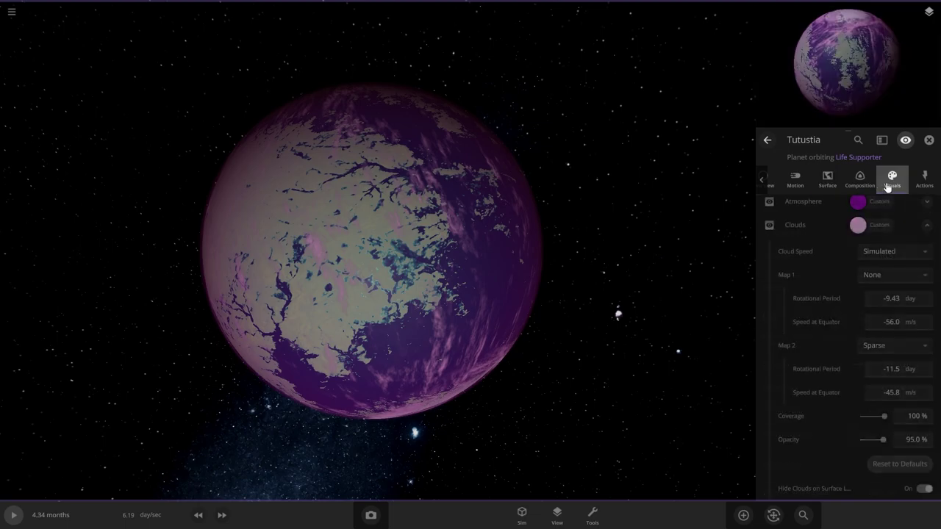
scroll(841, 305, "up", 2)
scroll(841, 305, "down", 6)
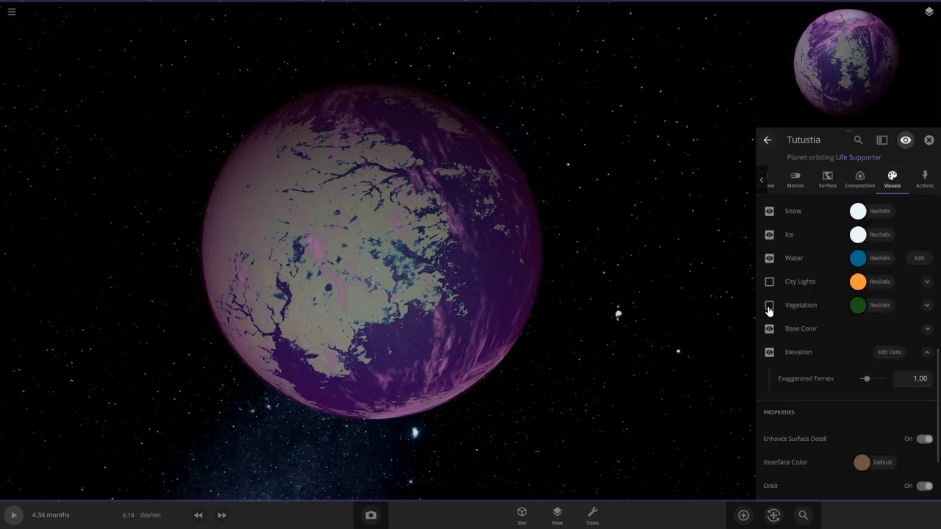
left_click(769, 306)
left_click_drag(583, 277, 120, 309)
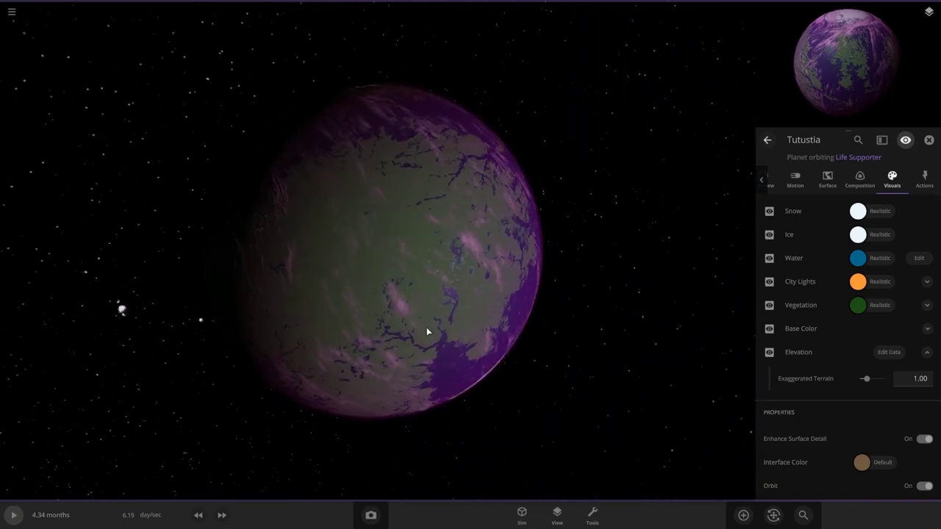
left_click(852, 308)
left_click(818, 374)
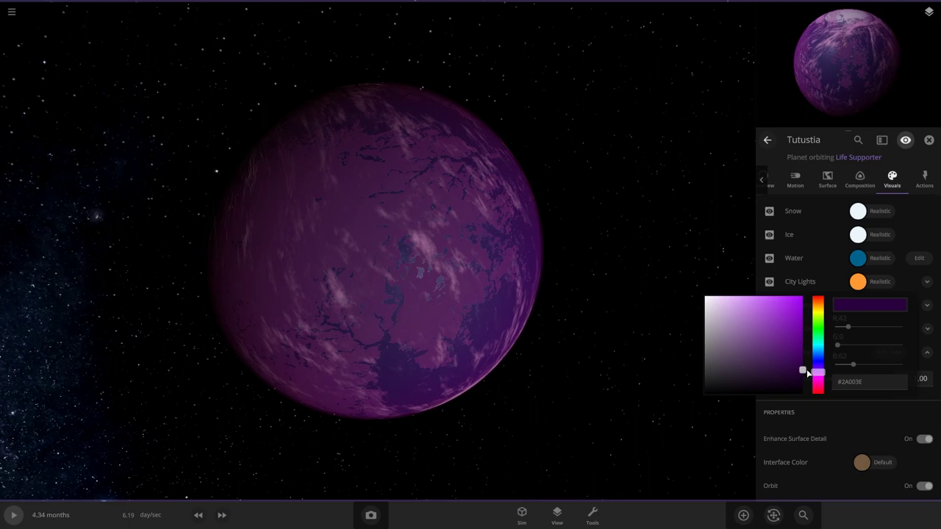
Rename the planet Tutustia as Life #4 and give it a purple interface color
left_click_drag(596, 345, 308, 275)
scroll(428, 293, "down", 3)
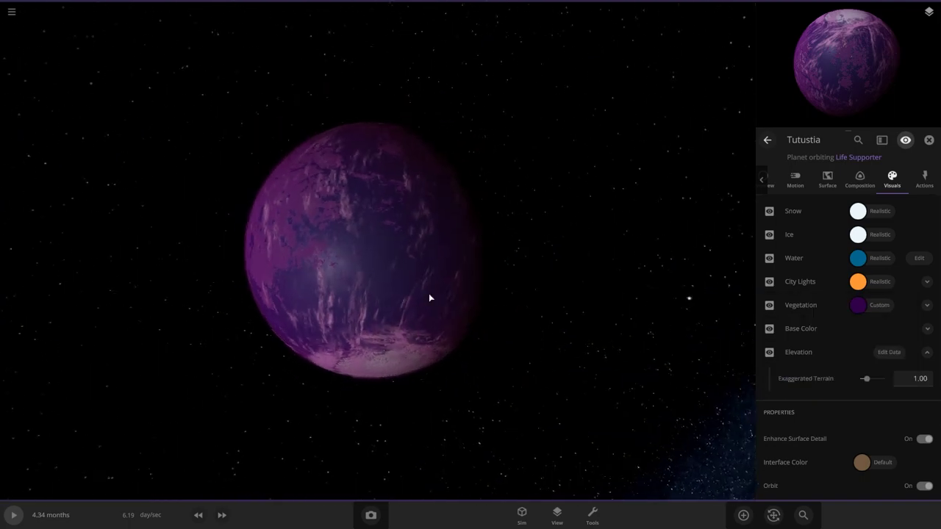
left_click(774, 190)
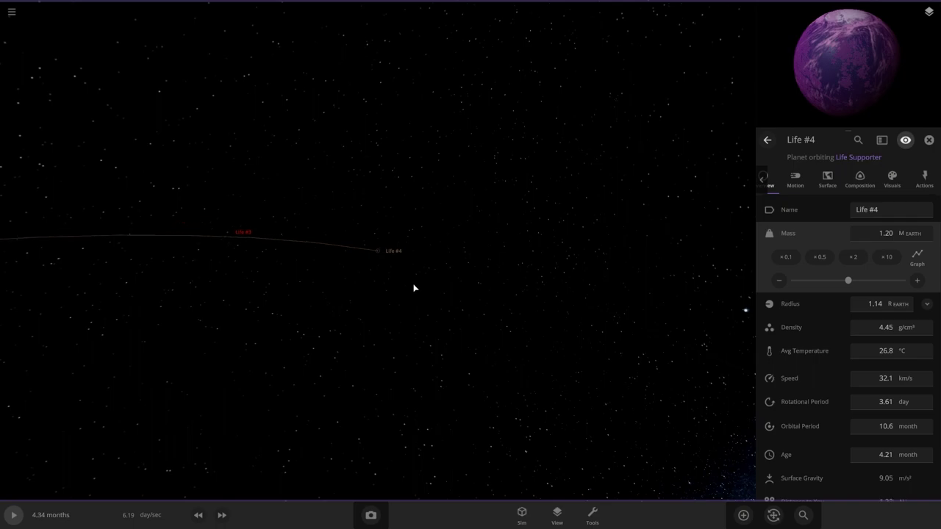
scroll(315, 423, "down", 5)
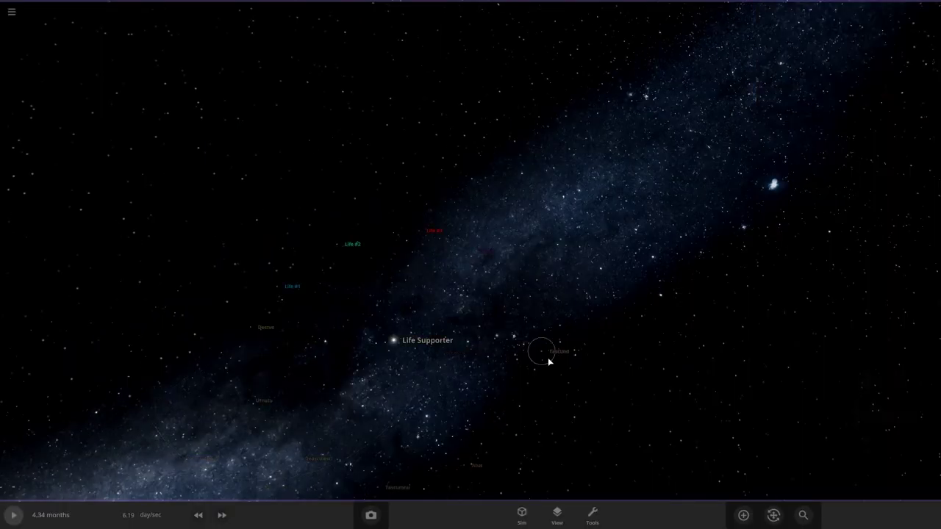
Select the next unnamed planet beyond Life #4, name it Life #5 and set its mass to 1.44 Earth masses
double_click(548, 358)
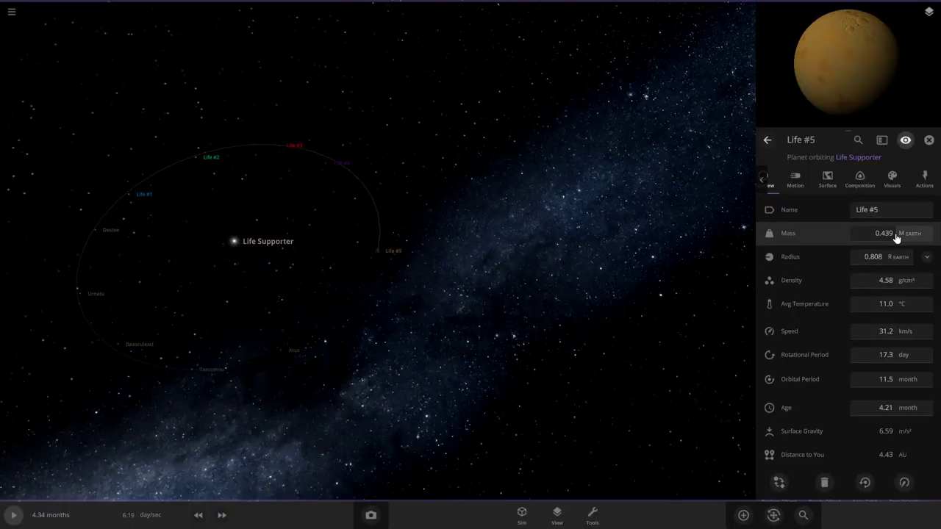
left_click(899, 234)
left_click(806, 231)
left_click(866, 236)
left_click(840, 282)
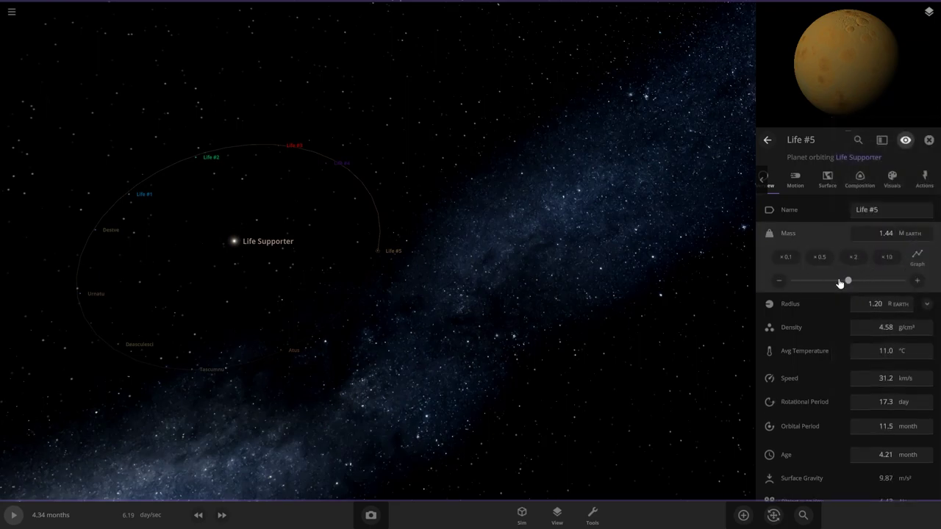
Focus on Life #5 and raise its sea level to 10.2 km to fill the craters with water
double_click(390, 261)
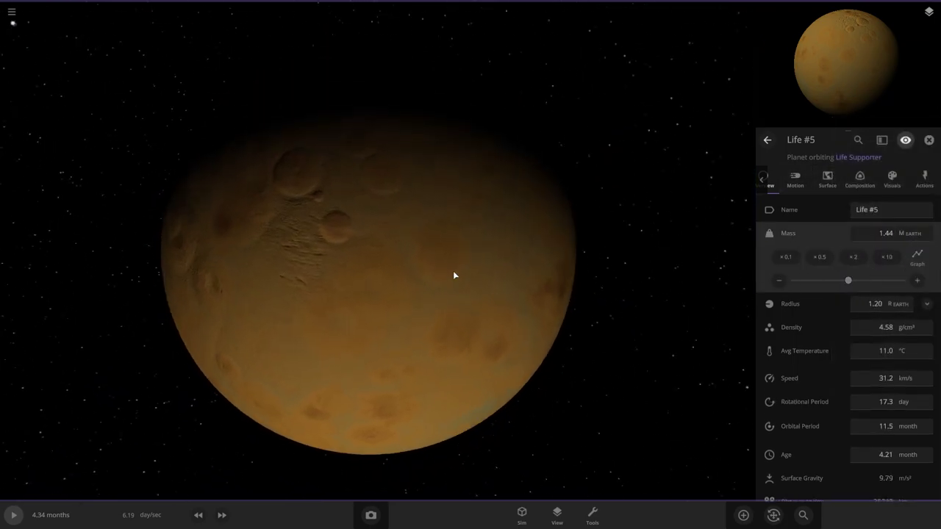
left_click(825, 180)
scroll(815, 234, "down", 2)
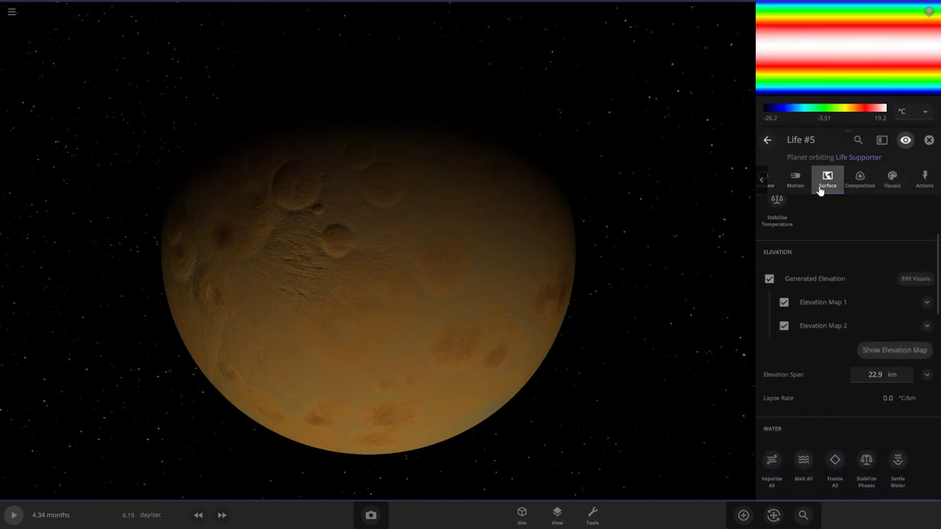
scroll(896, 342, "down", 2)
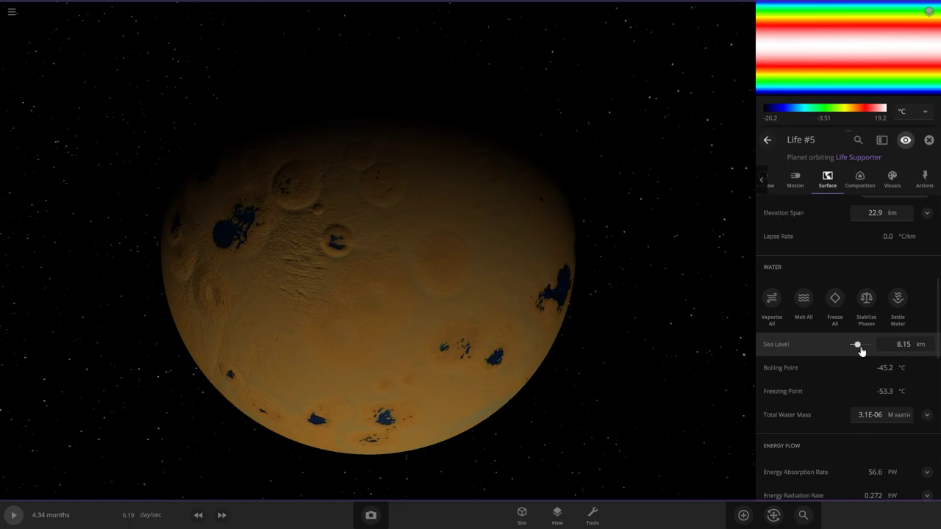
left_click_drag(861, 348, 864, 347)
right_click_drag(703, 339, 609, 240)
right_click_drag(272, 311, 598, 192)
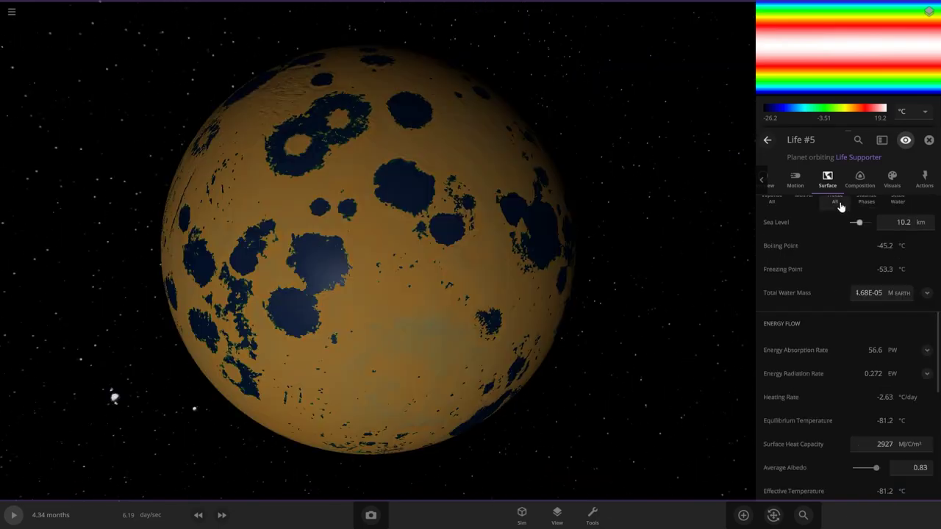
Set Life #5's atmosphere mass to 1.00 M Earth
scroll(841, 288, "down", 1)
scroll(840, 290, "down", 4)
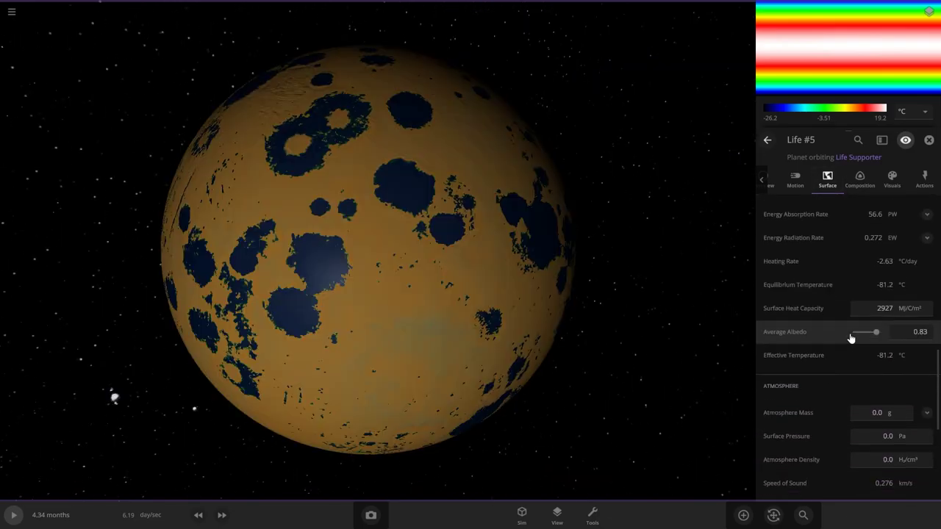
left_click(871, 328)
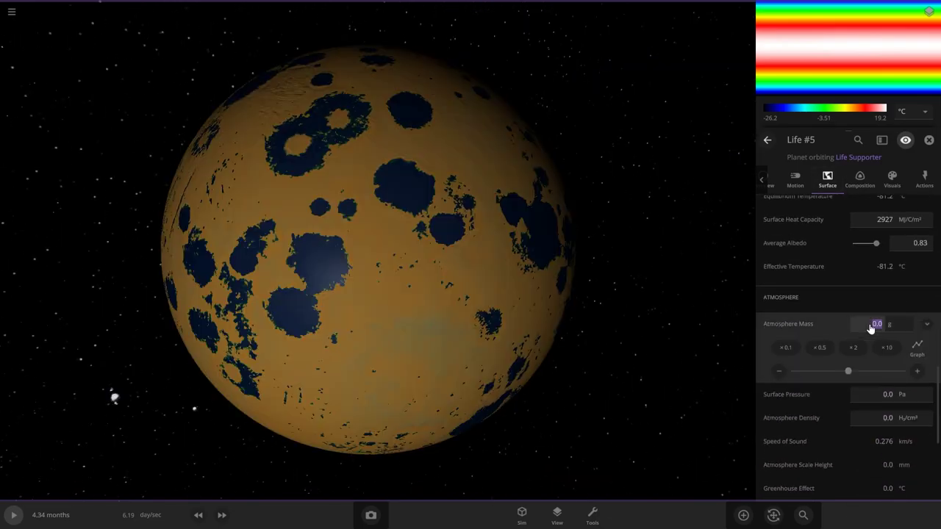
type("1e21")
key("Return")
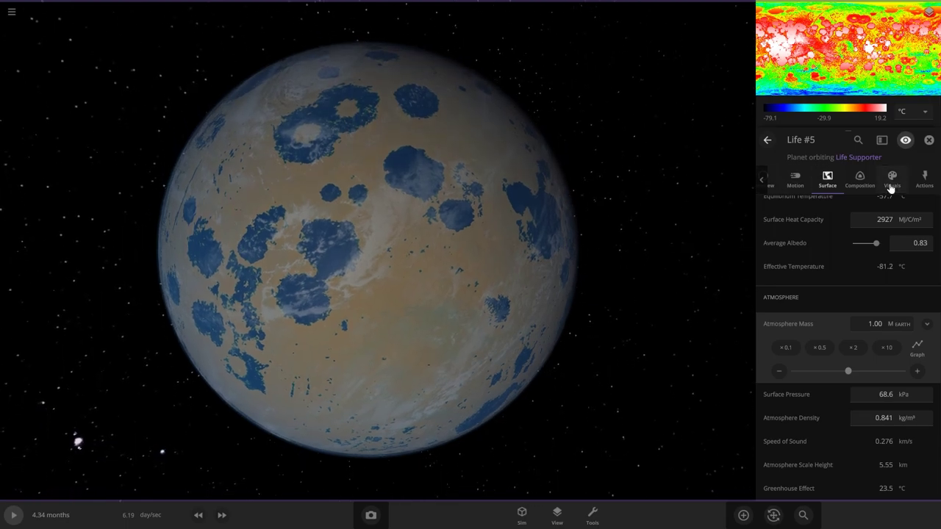
Change Life #5's atmosphere color to bright yellow
left_click(892, 183)
left_click(860, 268)
left_click(818, 273)
left_click(718, 219)
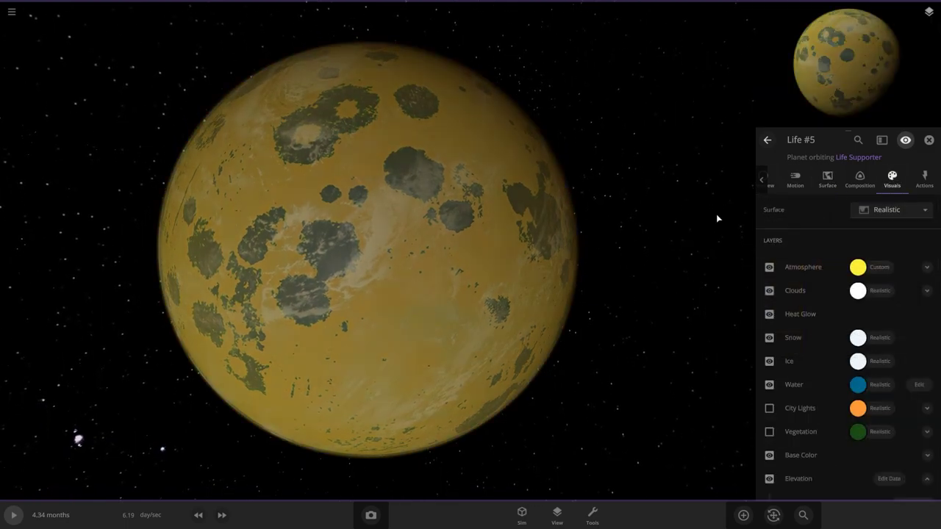
Enable dark olive-yellow vegetation and city lights on Life #5, and inspect the planet's night side
left_click(769, 432)
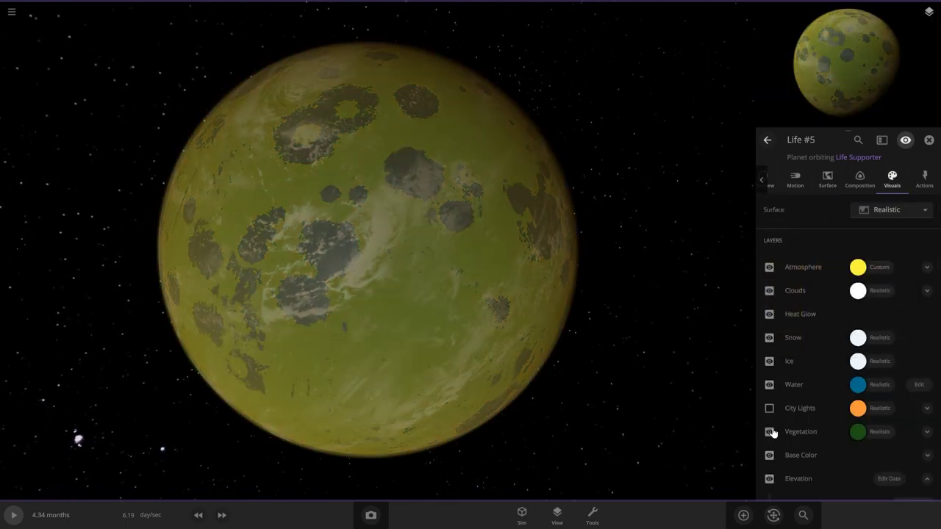
left_click(858, 432)
left_click(817, 429)
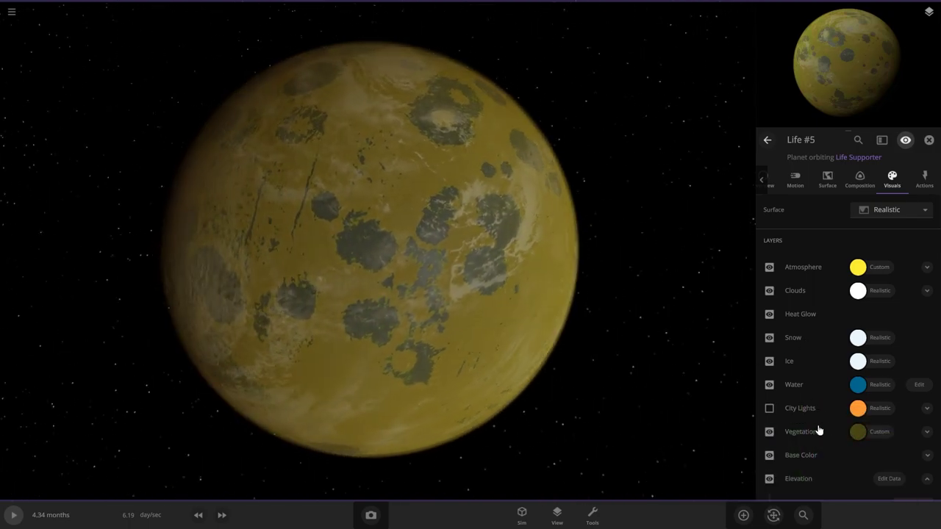
left_click(769, 408)
left_click_drag(704, 392, 578, 245)
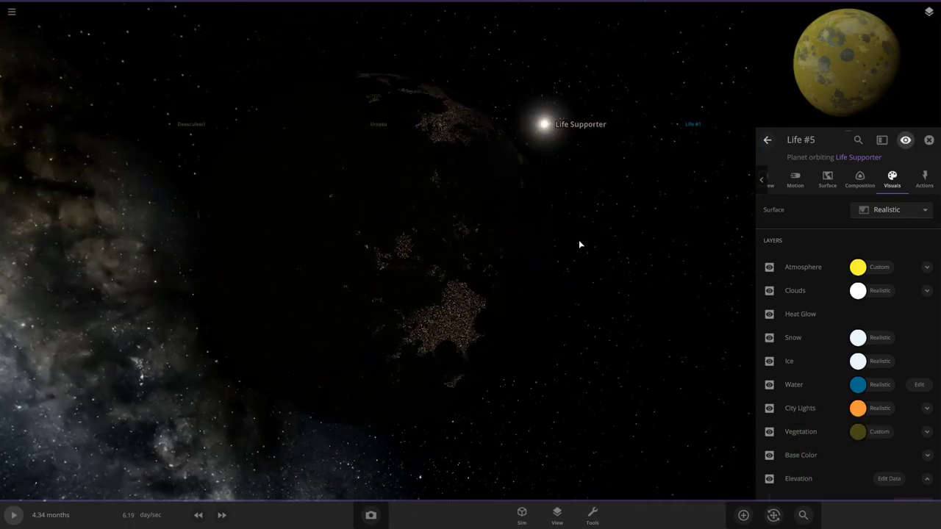
Check Life #5's life likelihood and view the finished planet from a distance
left_click(843, 183)
scroll(861, 361, "down", 3)
left_click(860, 180)
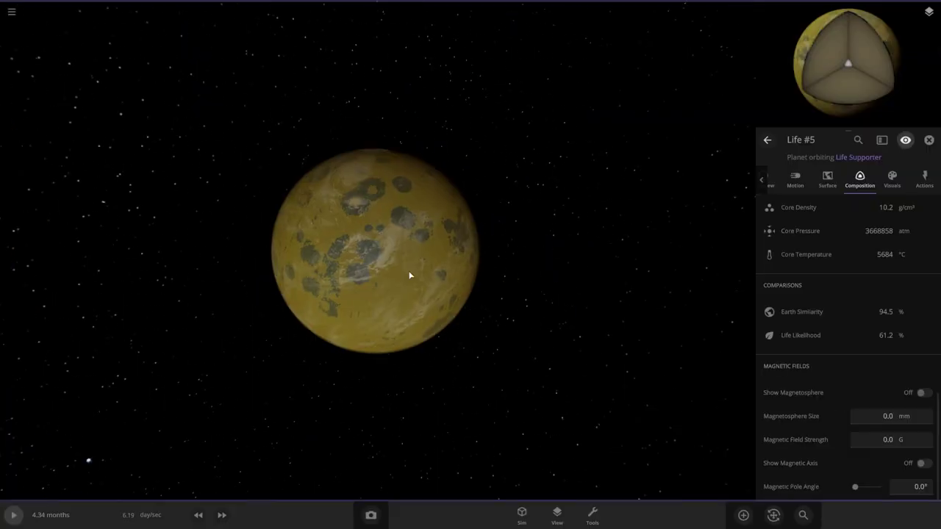
scroll(456, 285, "up", 5)
scroll(611, 281, "down", 12)
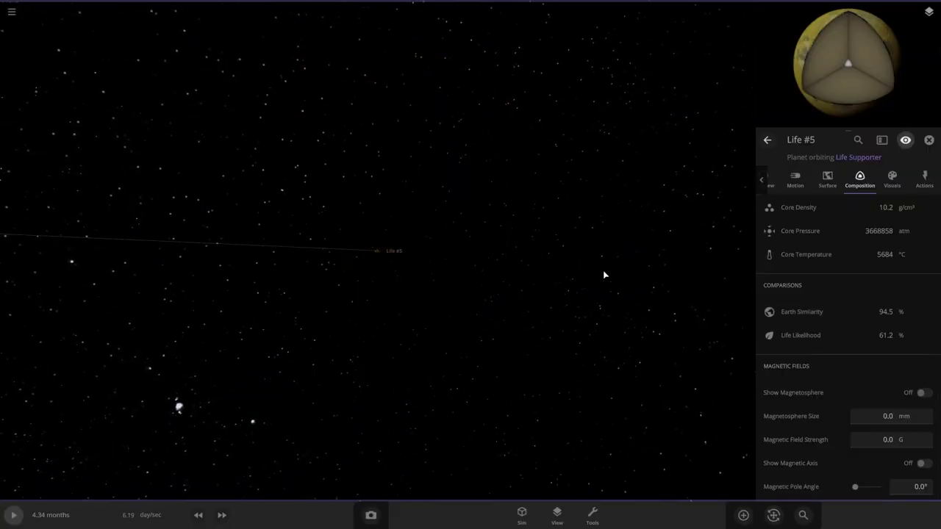
Set Life #5's interface color to yellow
left_click(827, 183)
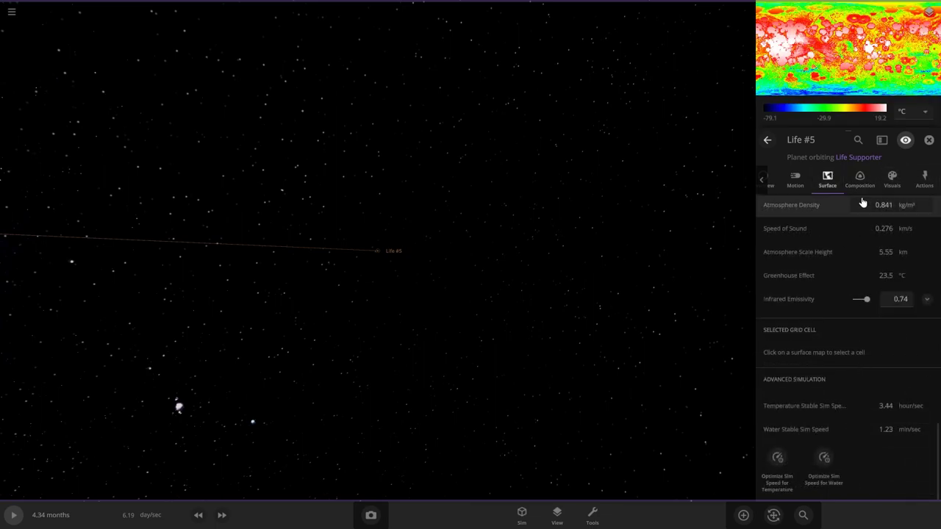
left_click(892, 179)
scroll(882, 309, "down", 5)
left_click(863, 404)
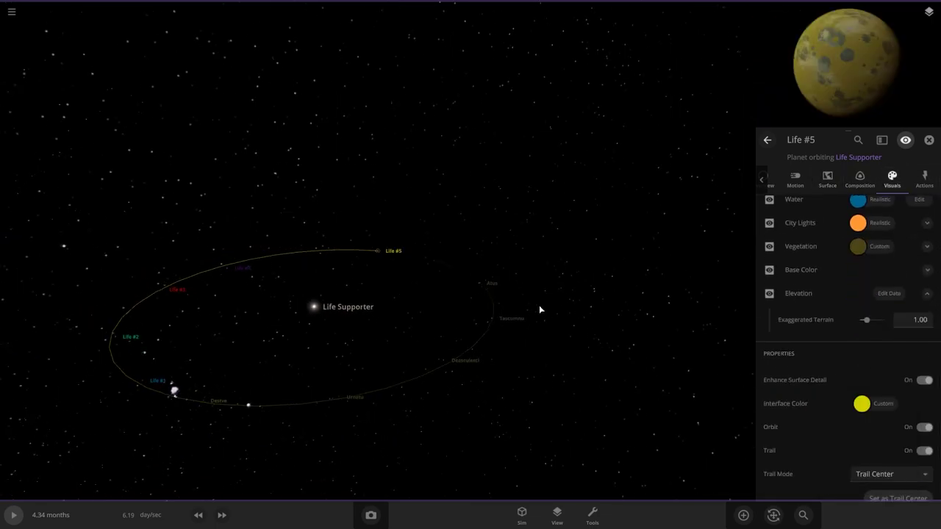
Select the next unnamed planet, name it Life #6 and set its Elevation Map 1 to Planet 16
left_click(481, 300)
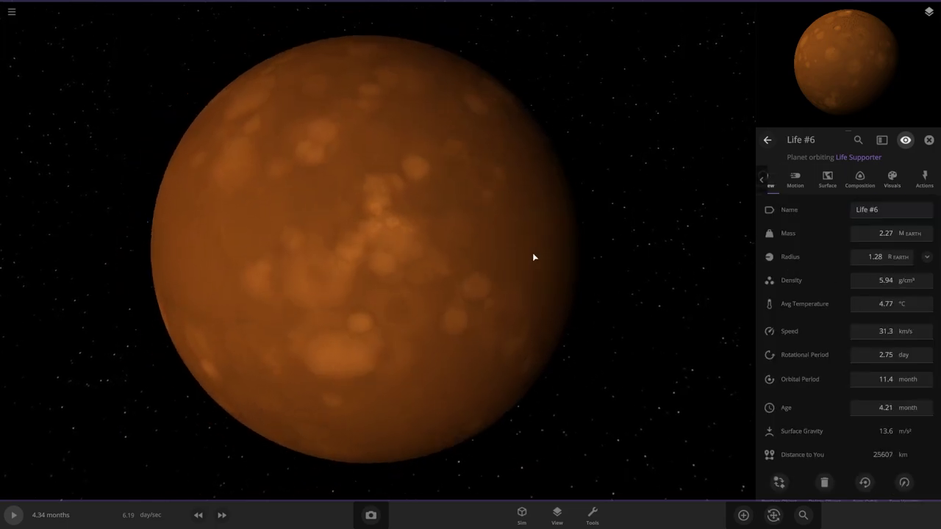
scroll(533, 253, "down", 3)
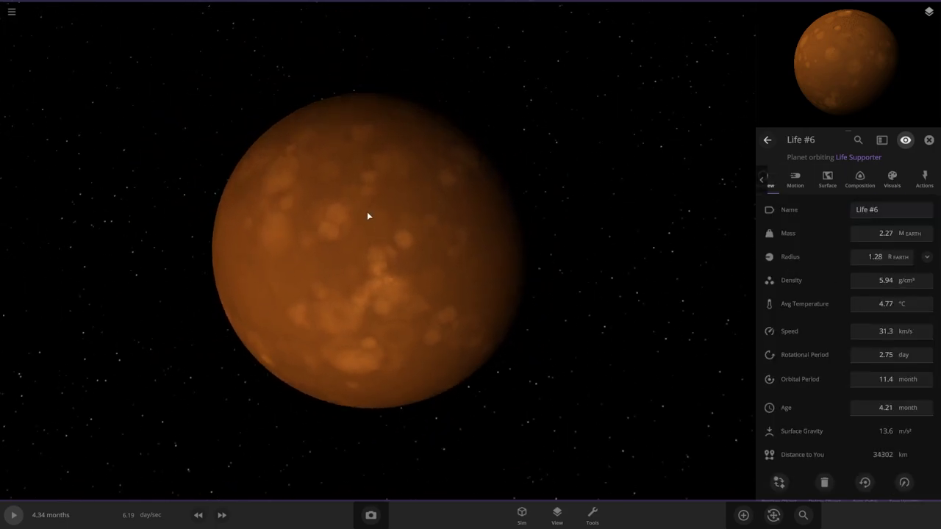
left_click(828, 179)
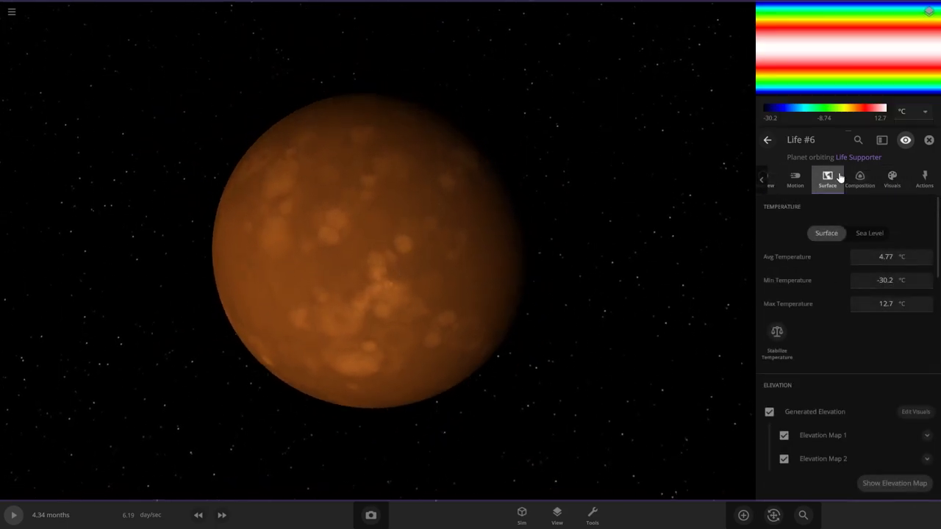
scroll(835, 269, "down", 3)
left_click(915, 343)
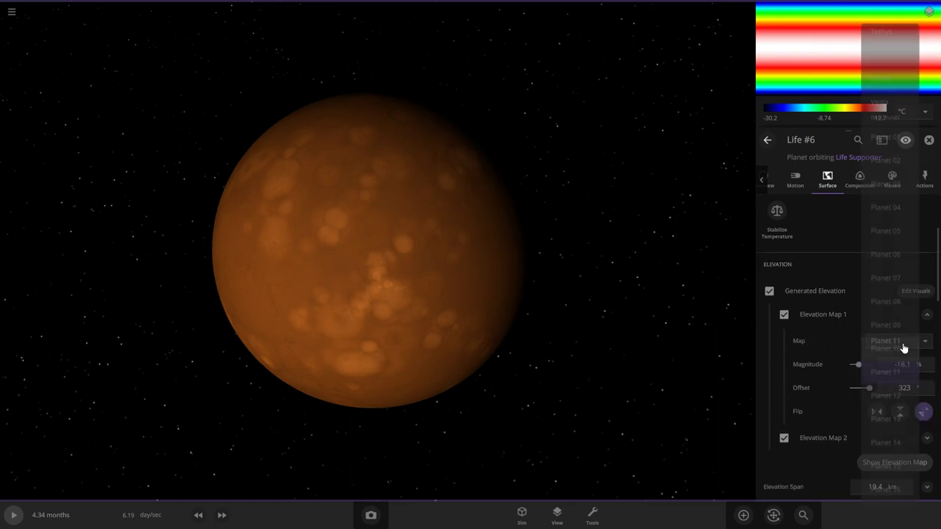
left_click(894, 441)
scroll(478, 272, "up", 4)
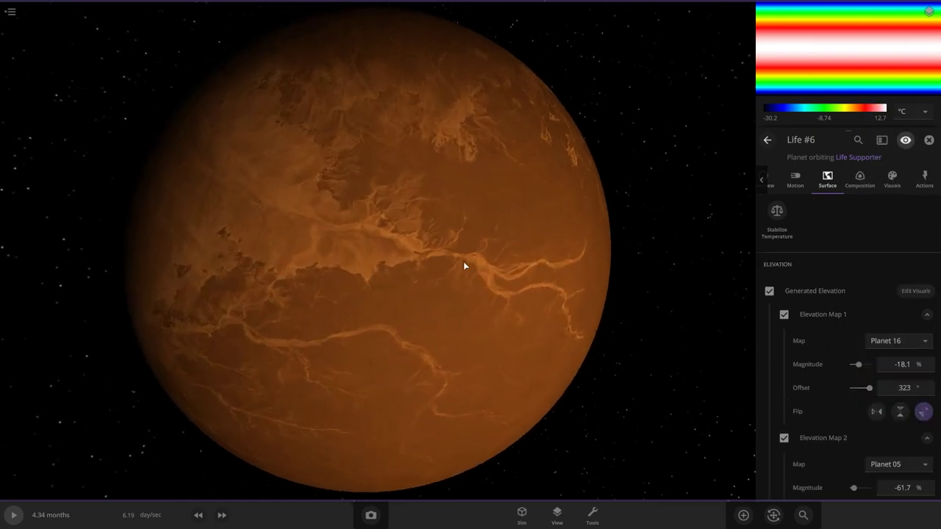
right_click_drag(540, 299, 519, 294)
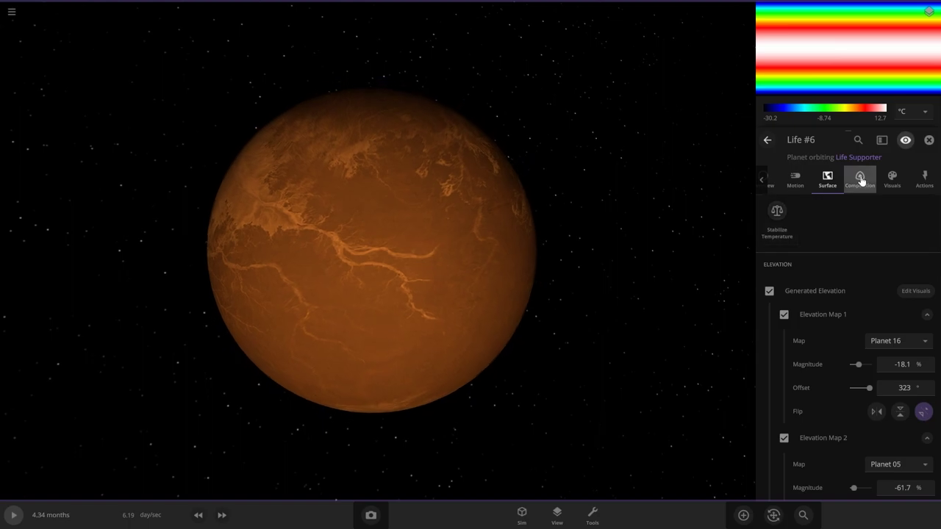
Raise Life #6's sea level to 10.1 km and inspect the remaining land around the globe
scroll(836, 330, "up", 2)
scroll(838, 324, "down", 5)
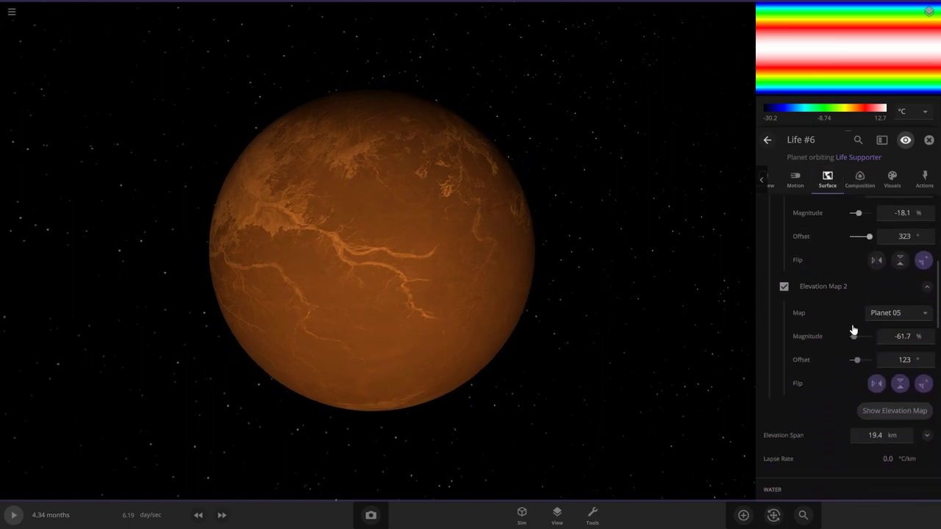
left_click_drag(850, 442, 858, 443)
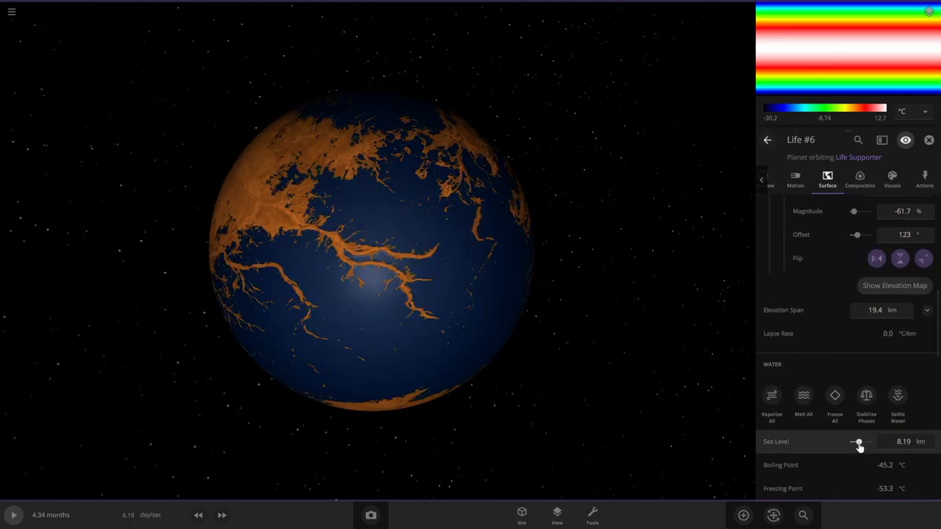
scroll(507, 354, "up", 5)
right_click_drag(513, 355, 567, 286)
scroll(567, 286, "down", 5)
left_click_drag(858, 442, 858, 443)
right_click_drag(564, 384, 623, 386)
scroll(457, 307, "up", 4)
right_click_drag(446, 302, 193, 249)
scroll(193, 249, "down", 4)
scroll(368, 316, "up", 3)
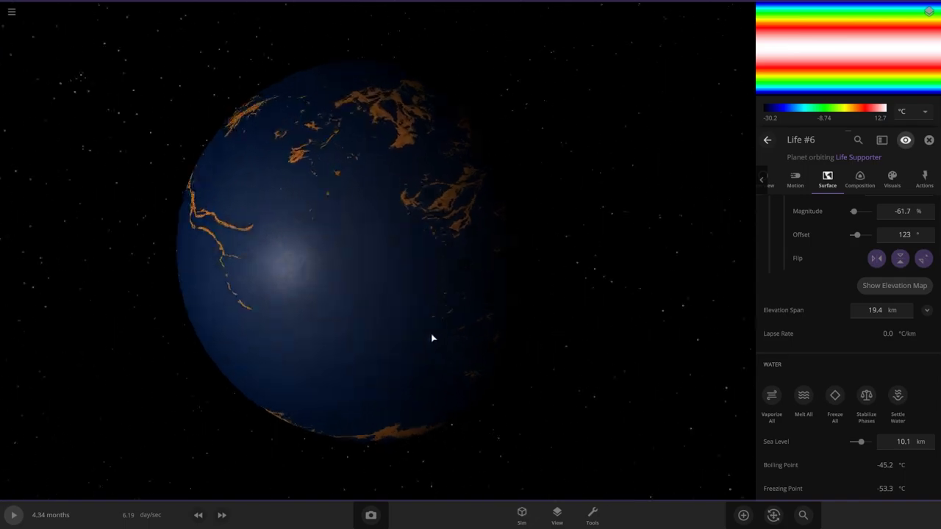
Switch the lighting mode to Flash Light to light up the whole of Life #6
scroll(432, 335, "down", 5)
right_click_drag(432, 336, 603, 359)
scroll(422, 267, "up", 4)
scroll(423, 268, "up", 2)
left_click(557, 514)
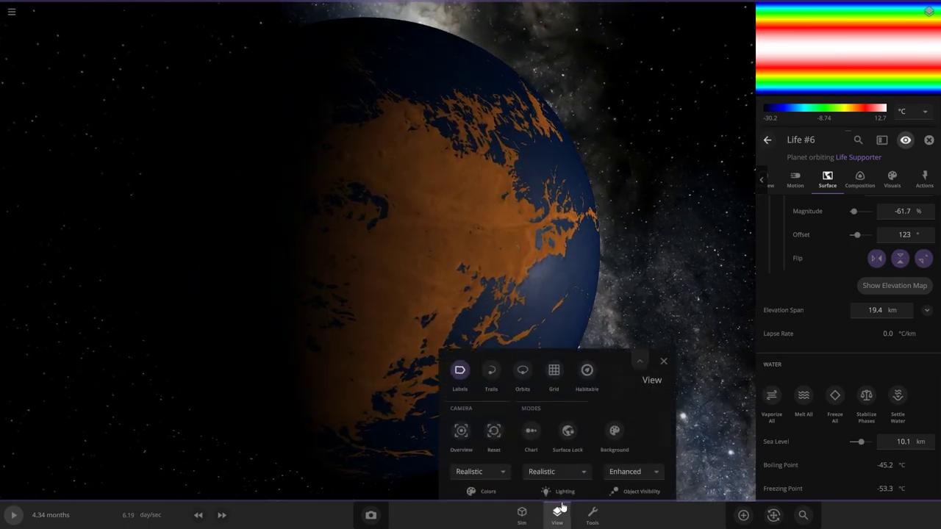
left_click(555, 467)
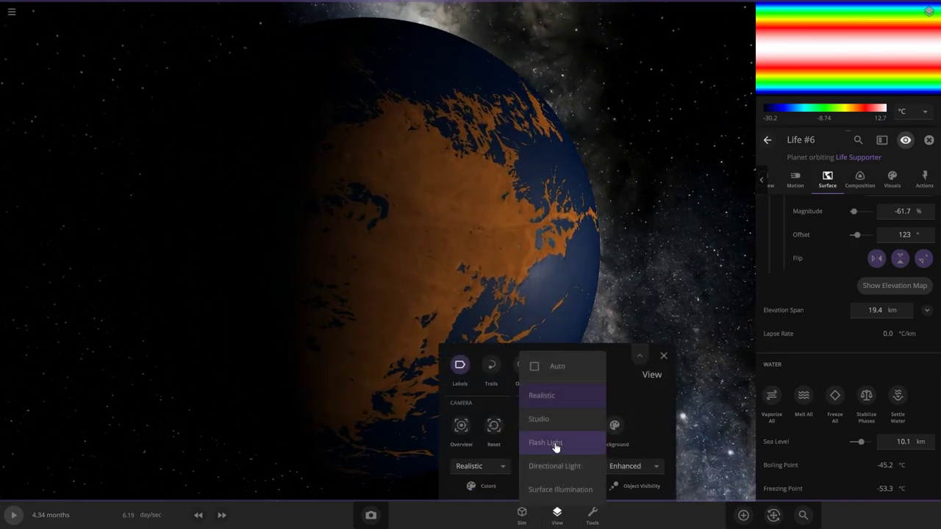
left_click(556, 447)
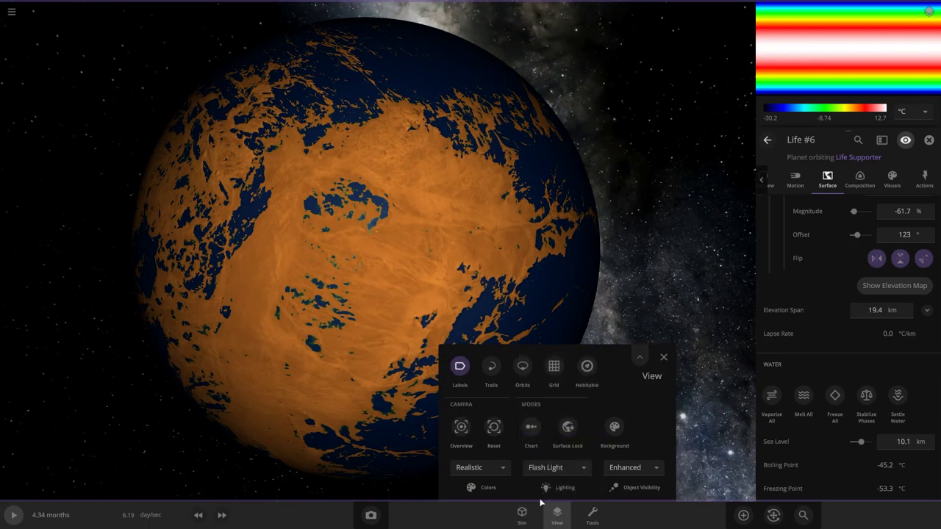
left_click(552, 513)
Examine Life #6's continents and oceans from all sides, both up close and from farther away
right_click_drag(460, 330, 544, 316)
scroll(485, 302, "down", 5)
scroll(471, 297, "up", 2)
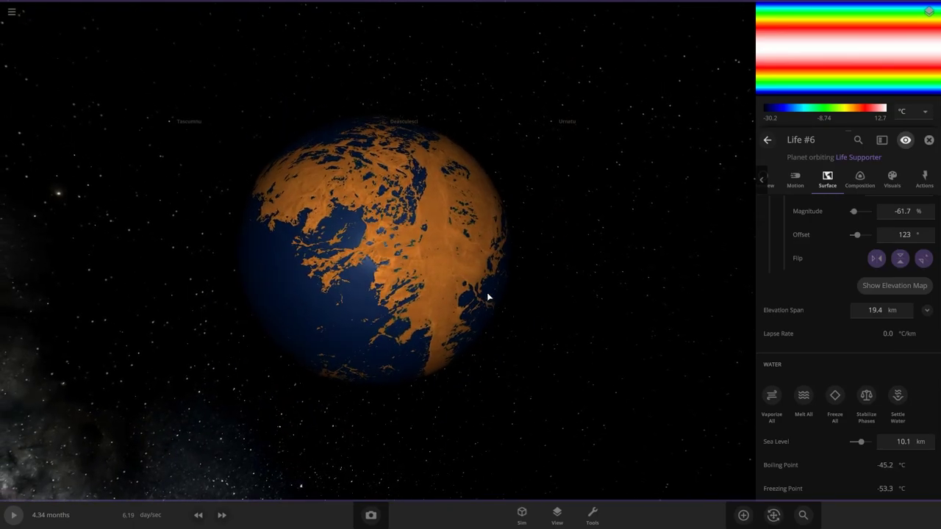
left_click_drag(487, 296, 366, 158)
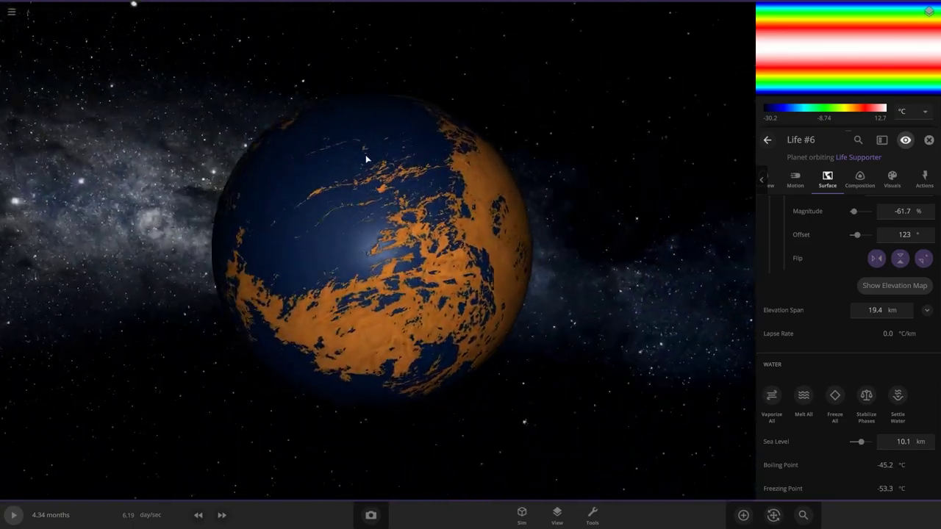
scroll(338, 177, "up", 3)
left_click_drag(321, 185, 401, 257)
scroll(400, 252, "down", 5)
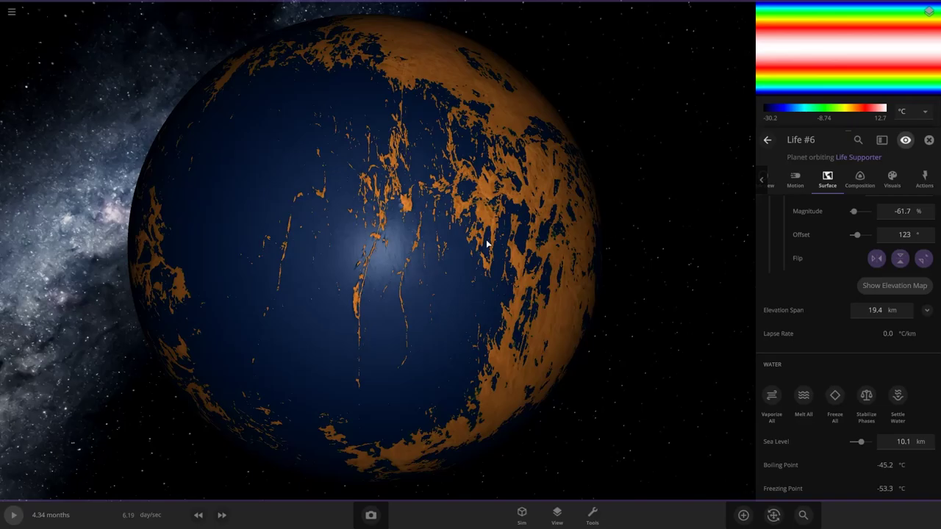
left_click_drag(481, 242, 441, 184)
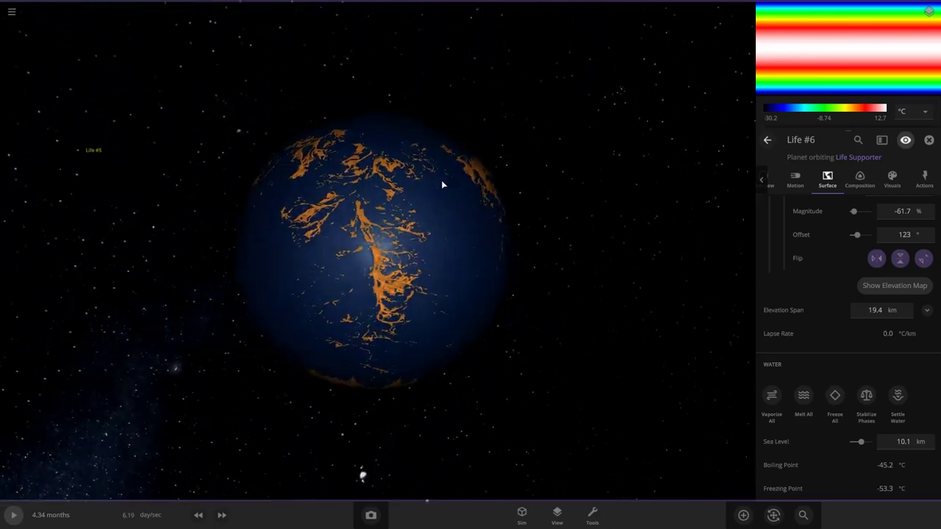
scroll(441, 184, "up", 5)
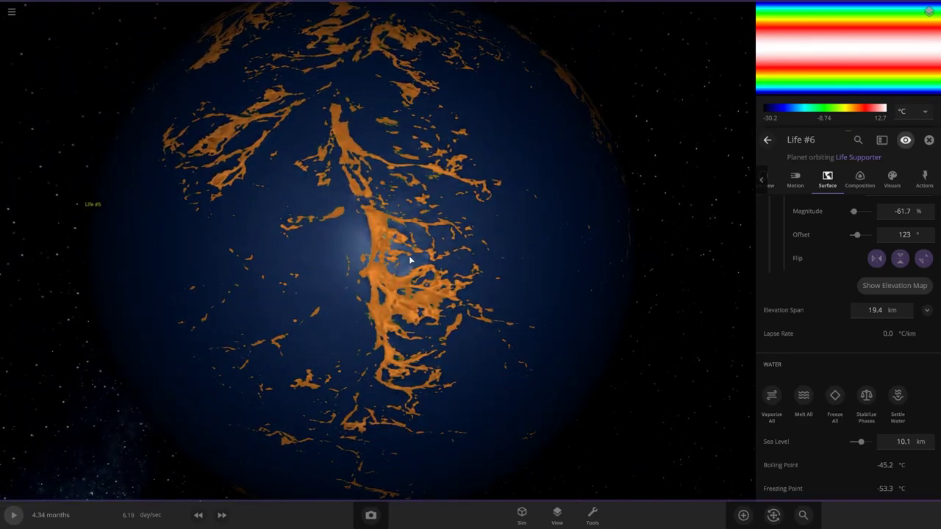
left_click_drag(411, 258, 267, 214)
scroll(208, 205, "down", 6)
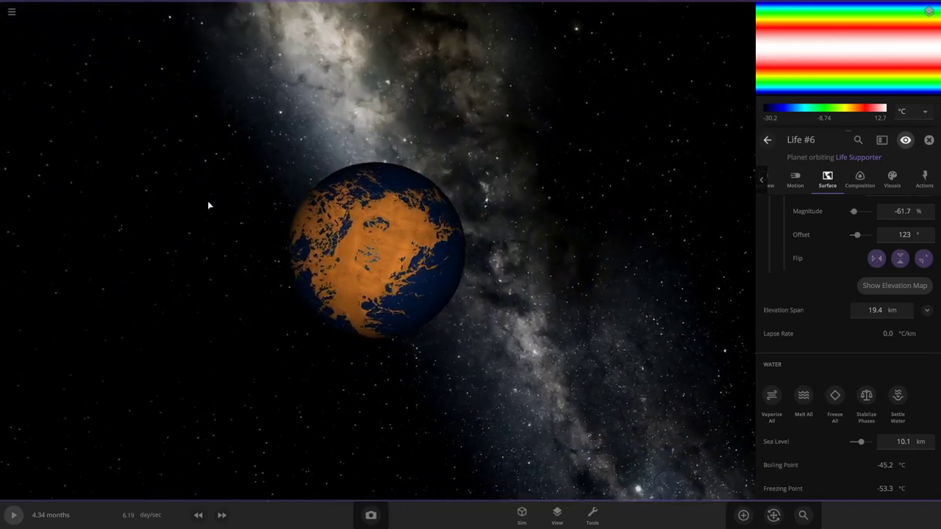
Return the lighting mode to Realistic and show Life #6's vegetation and city lights
left_click_drag(208, 205, 178, 69)
left_click(557, 514)
left_click(553, 466)
left_click(573, 396)
left_click(892, 179)
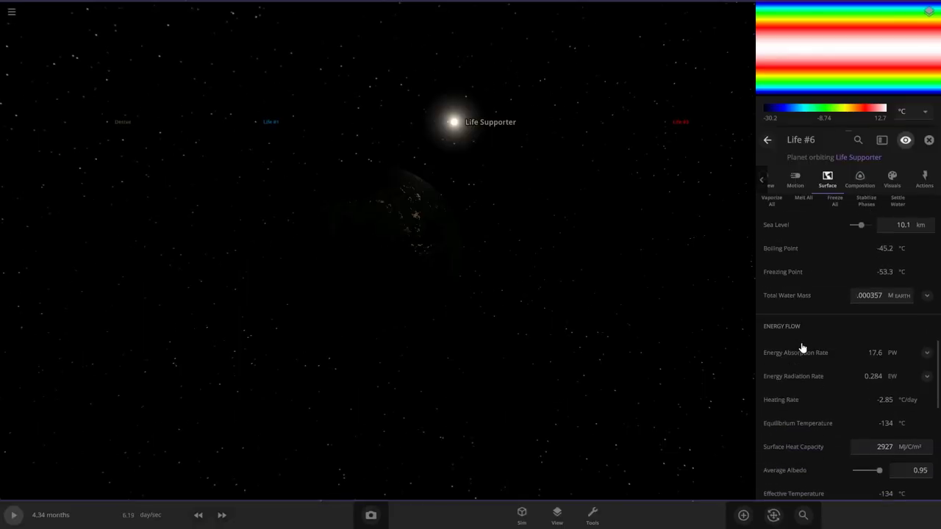
Give Life #6 an atmosphere with a mass of 1.00 M Earth
scroll(808, 350, "down", 6)
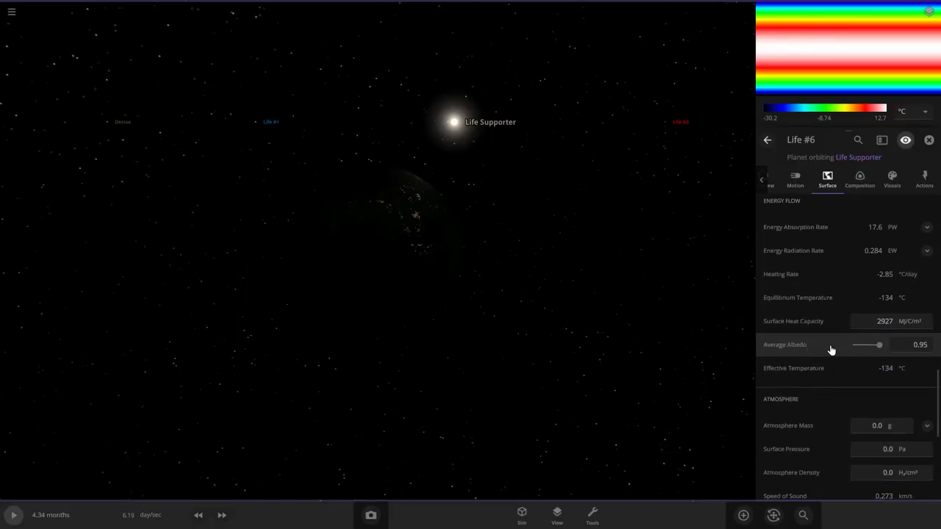
right_click_drag(651, 346, 518, 322)
scroll(563, 337, "up", 4)
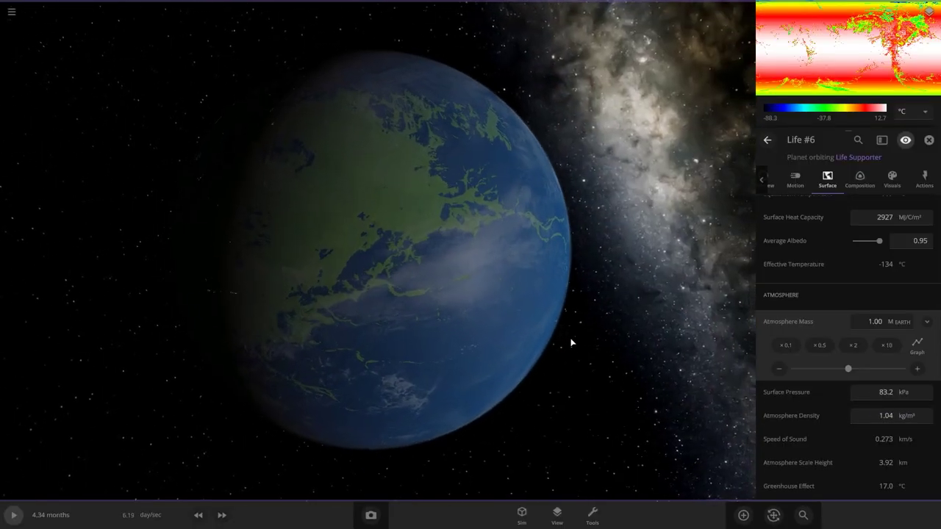
scroll(525, 378, "down", 2)
scroll(525, 377, "down", 3)
Inspect Life #6 around the globe and check its Earth similarity and life likelihood
right_click_drag(525, 376, 684, 383)
right_click_drag(405, 323, 403, 351)
scroll(404, 356, "up", 4)
right_click_drag(444, 275, 530, 271)
scroll(520, 268, "down", 4)
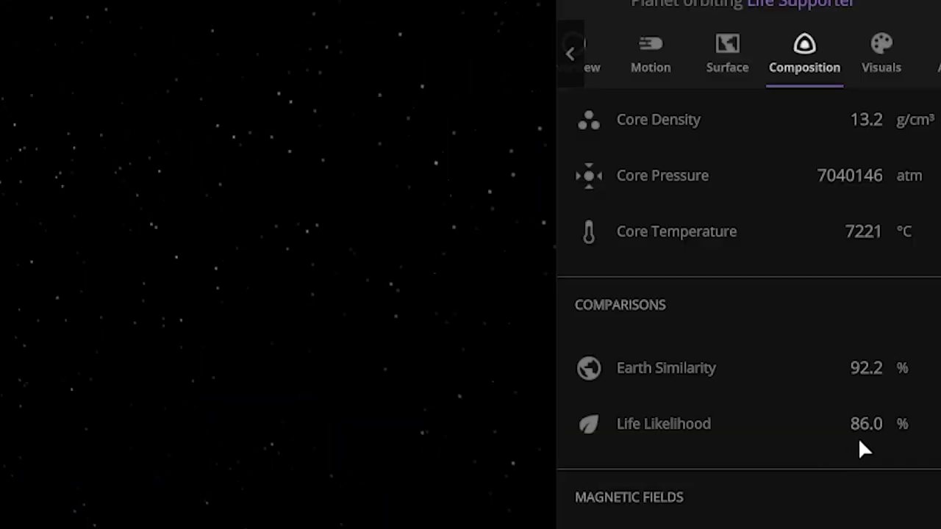
mouse_move(876, 432)
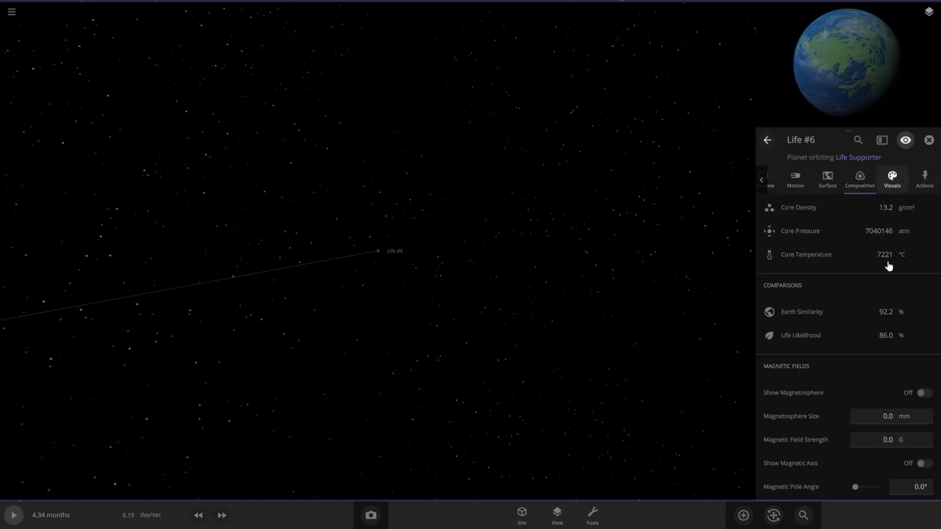
Set Life #6's interface color to a custom blue-violet
left_click(891, 180)
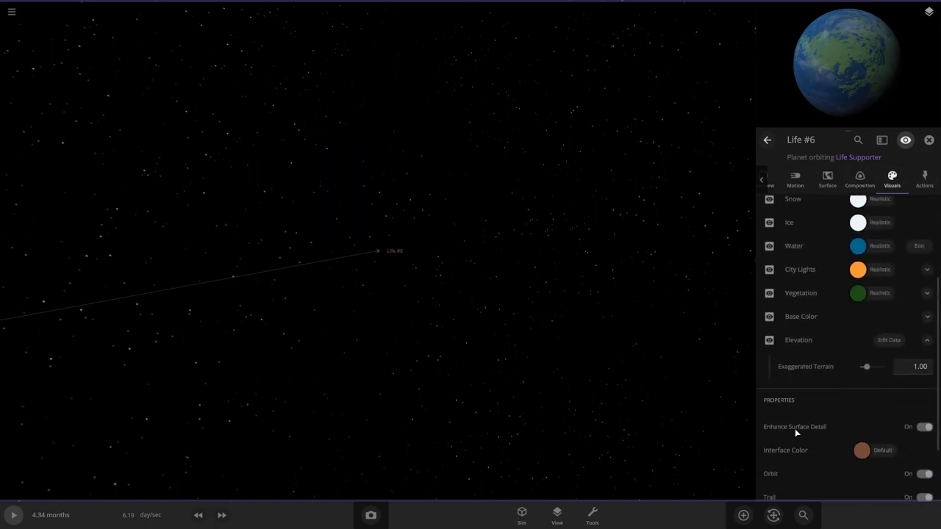
left_click(859, 444)
left_click(652, 357)
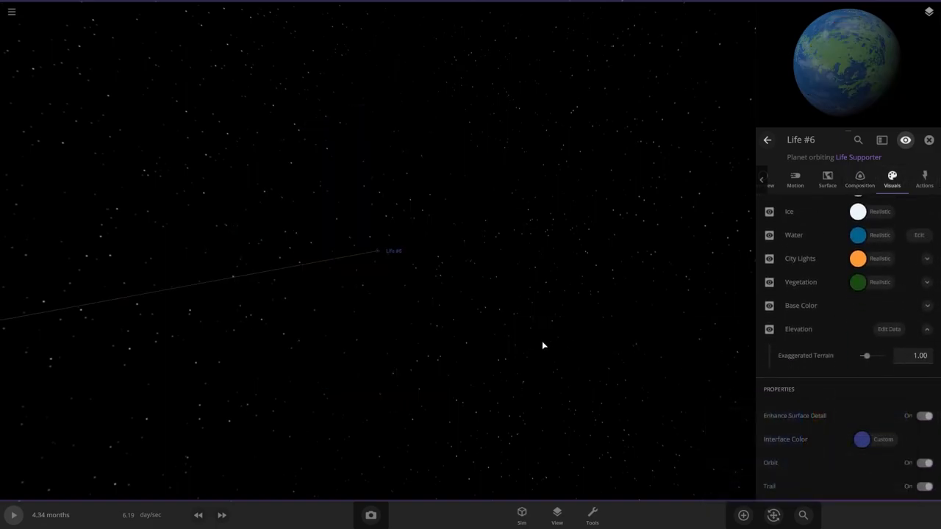
Select the next unnamed planet after Life #6, Tascumnu, and focus the view on it
scroll(542, 342, "down", 5)
right_click_drag(516, 338, 514, 326)
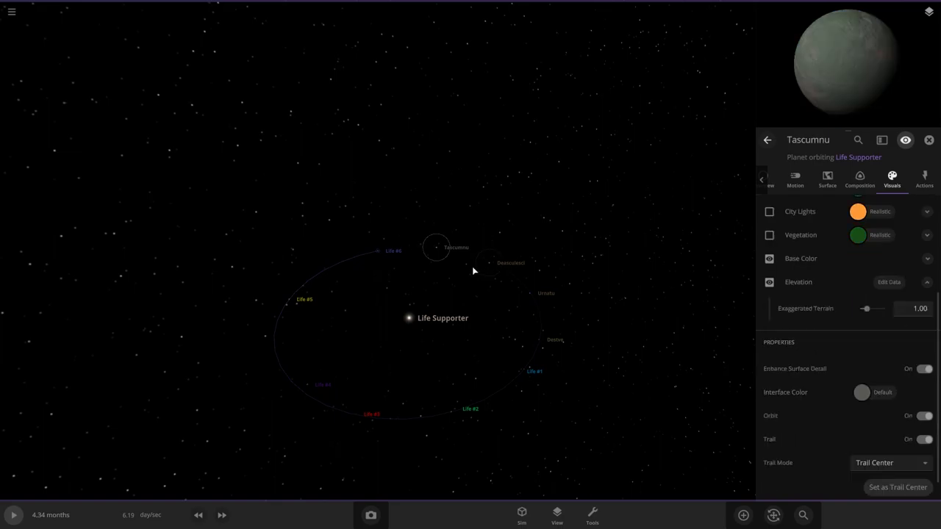
double_click(437, 248)
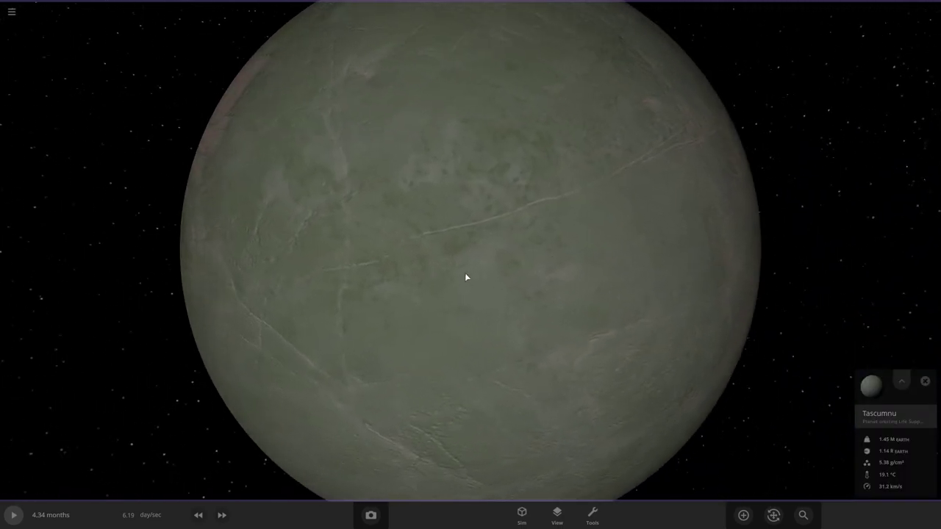
left_click_drag(464, 274, 407, 240)
scroll(631, 361, "down", 5)
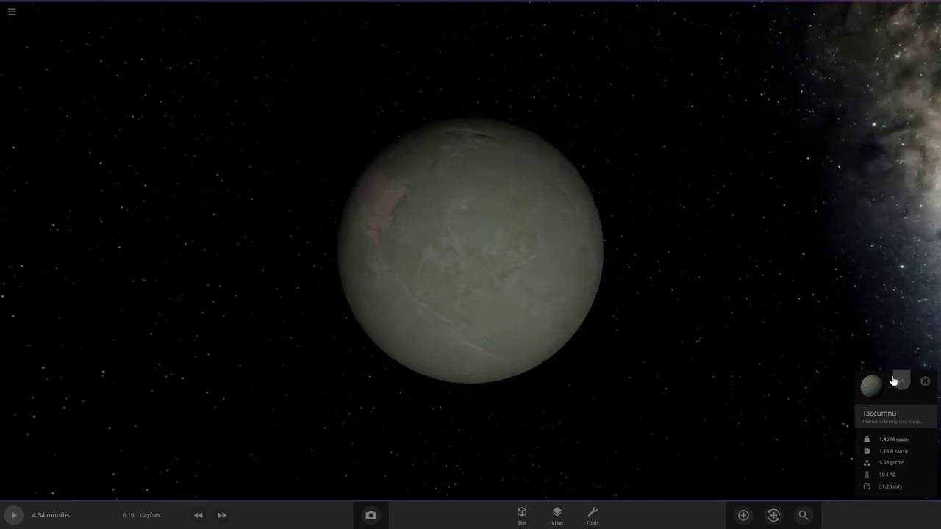
Set Tascumnu's atmosphere mass to 1.00 M Earth and raise its sea level to 2.61 km
left_click(901, 380)
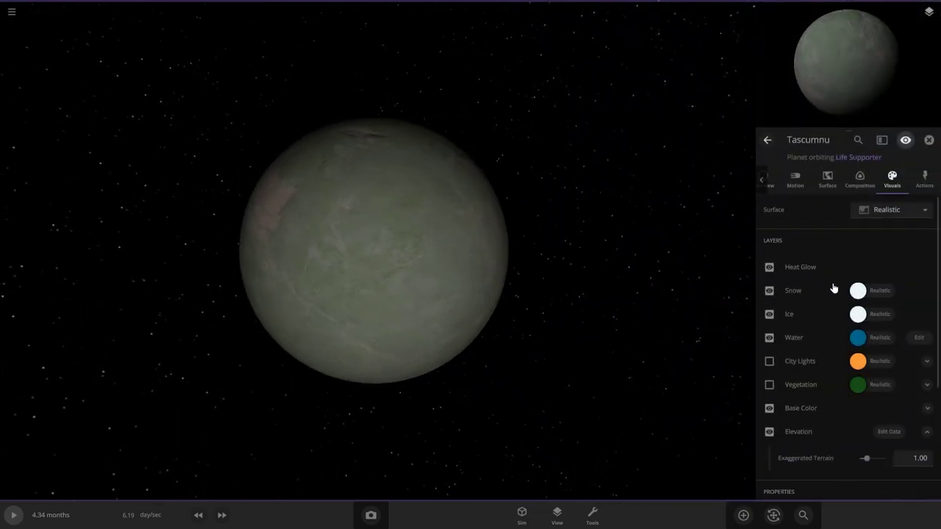
left_click(828, 179)
scroll(863, 309, "down", 6)
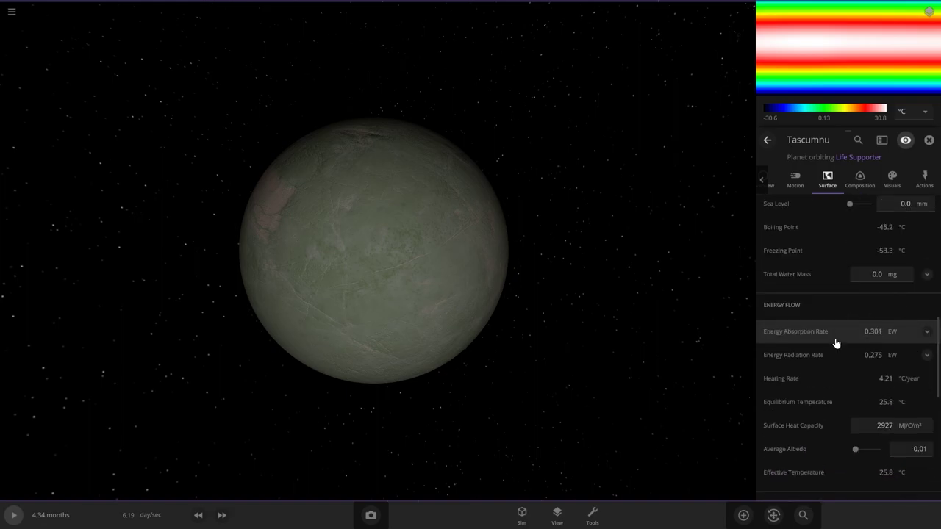
scroll(835, 344, "down", 2)
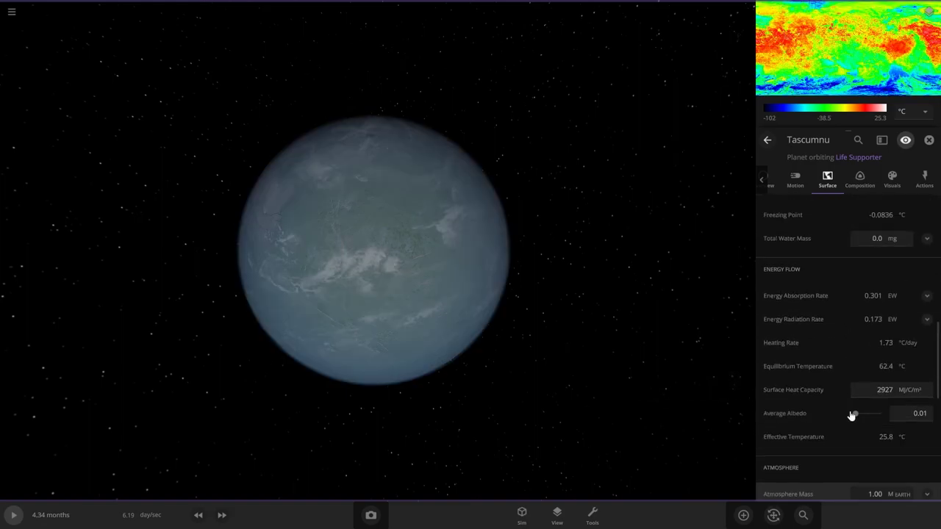
scroll(851, 416, "up", 3)
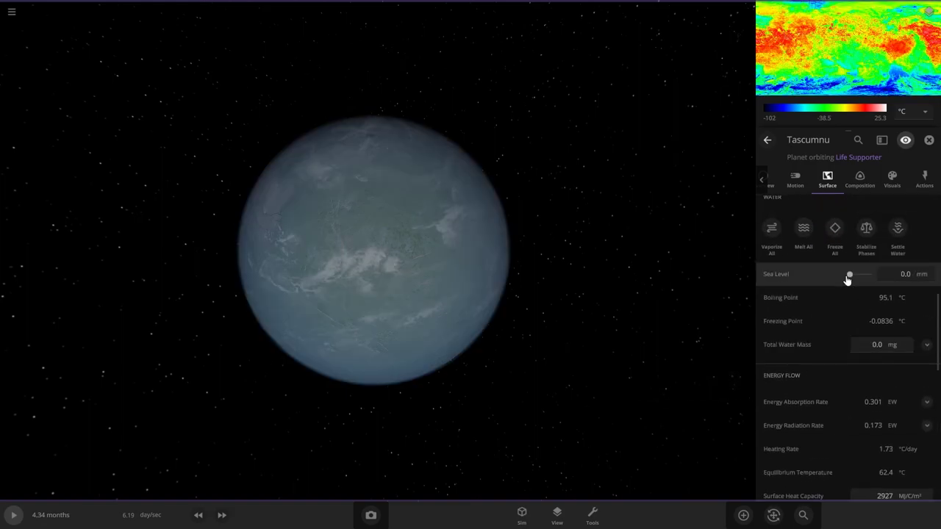
left_click_drag(849, 275, 855, 275)
Reduce Tascumnu's atmosphere opacity to 12.1 % and hide its cloud layer
left_click(892, 181)
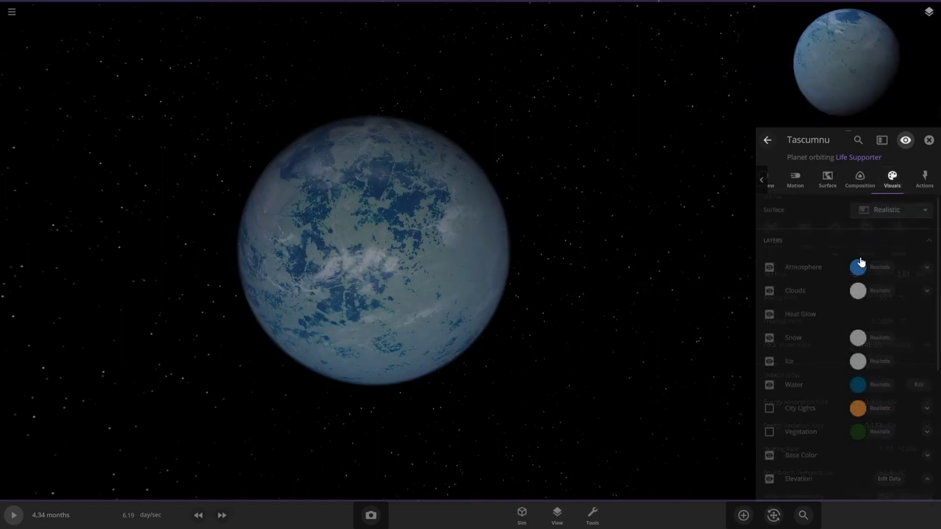
left_click(926, 267)
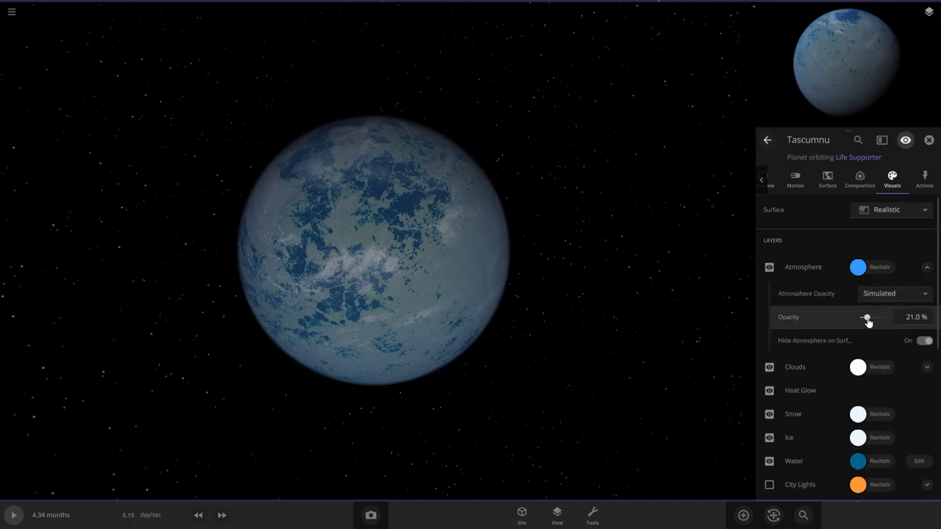
left_click(866, 321)
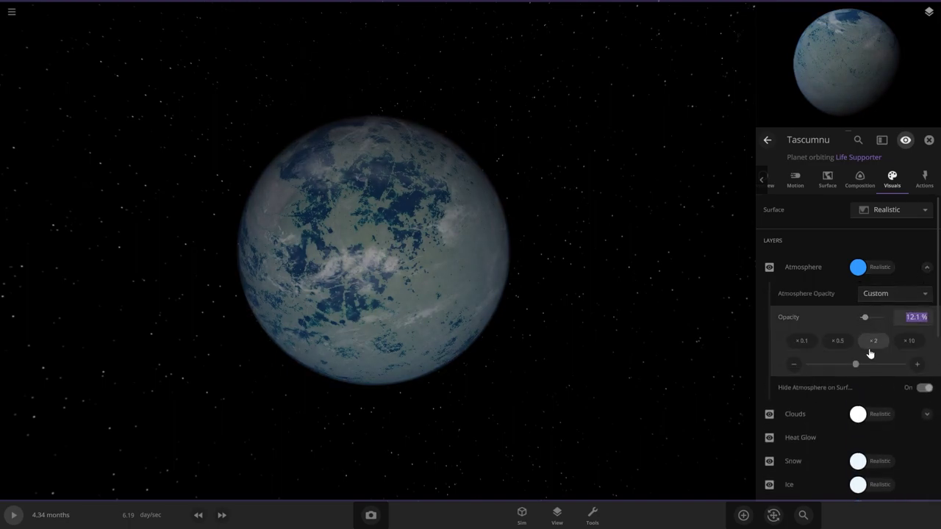
left_click(770, 415)
left_click(828, 180)
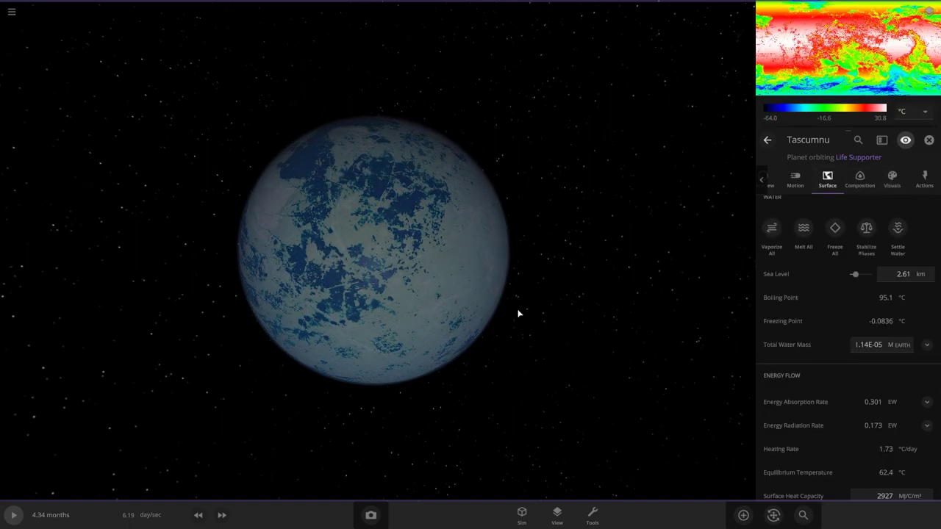
left_click_drag(443, 276, 416, 216)
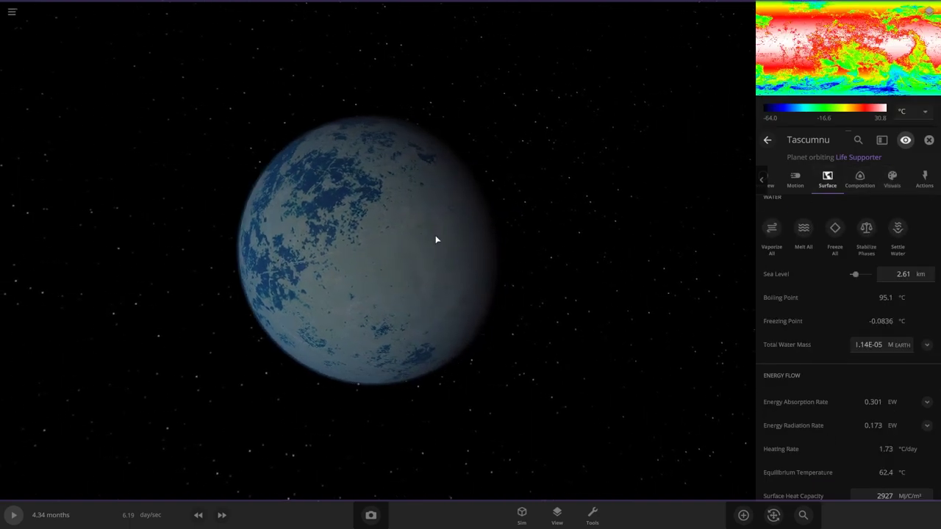
Show Tascumnu's vegetation in a custom bright green and turn on its city lights
left_click(893, 180)
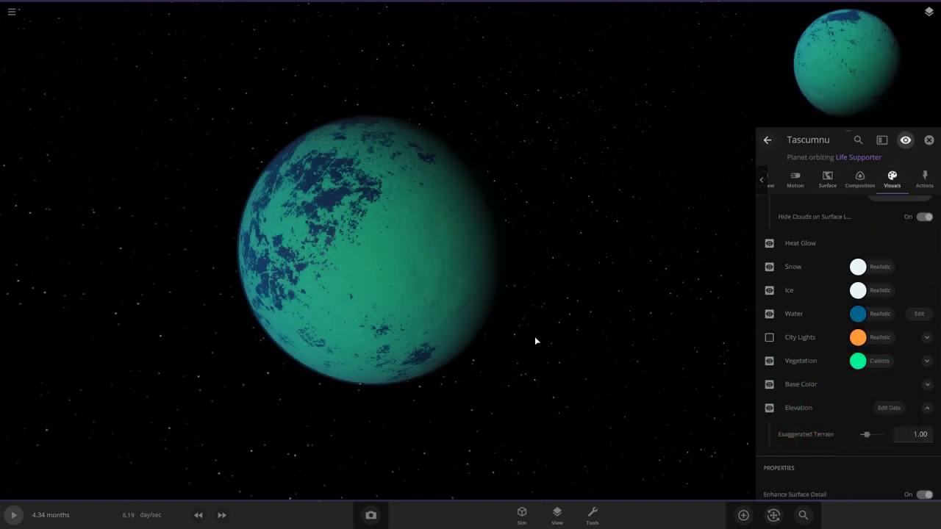
left_click(767, 339)
left_click_drag(664, 371, 861, 390)
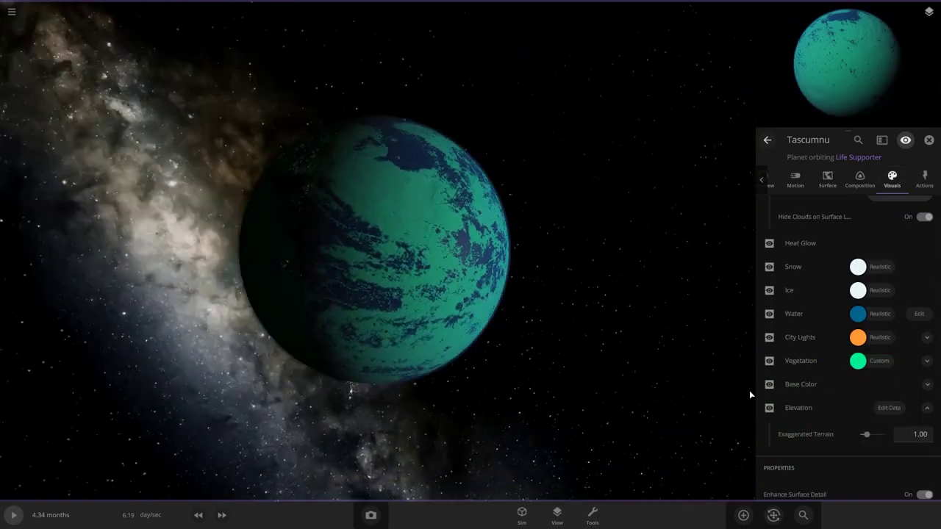
left_click_drag(517, 436, 560, 452)
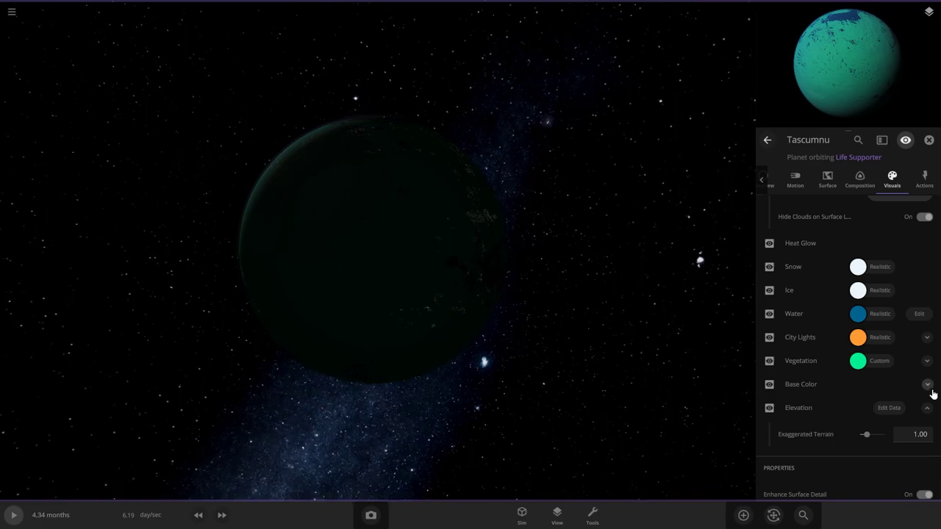
Randomize the city lights' seed to 66091 and inspect Tascumnu's night and day sides
left_click(927, 337)
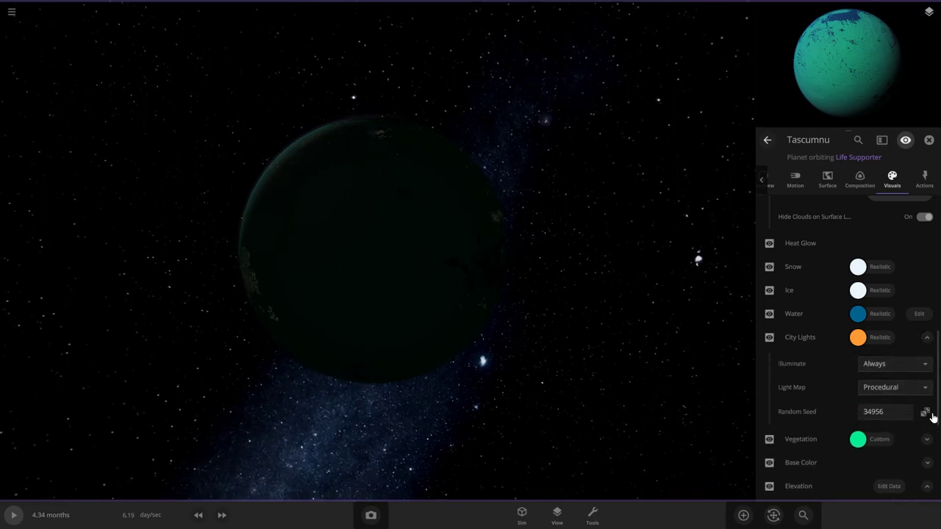
left_click_drag(564, 276, 388, 356)
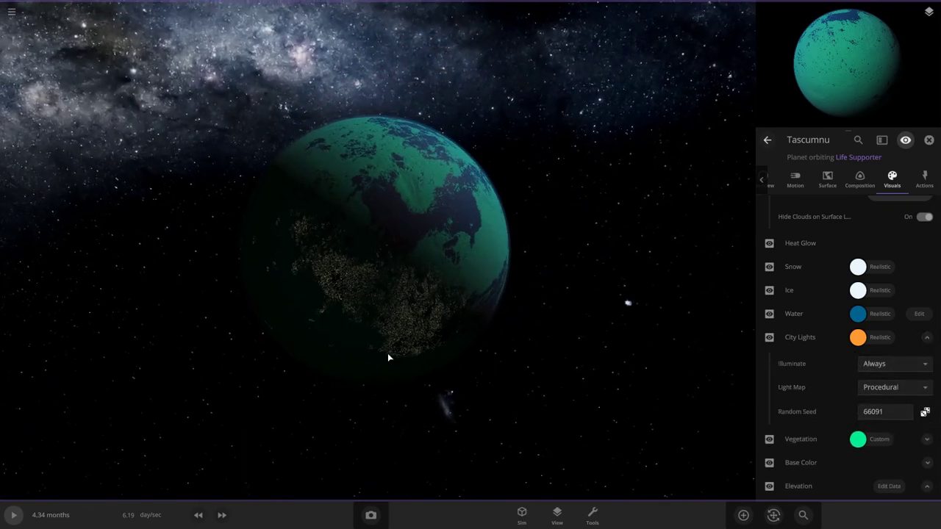
scroll(388, 356, "up", 5)
scroll(403, 355, "down", 5)
left_click_drag(591, 313, 530, 87)
left_click_drag(401, 499, 114, 247)
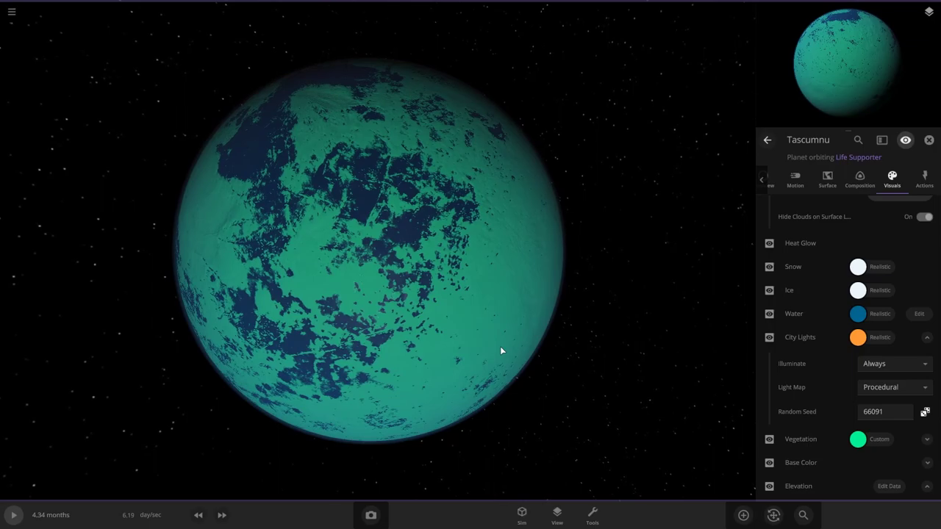
scroll(504, 351, "up", 5)
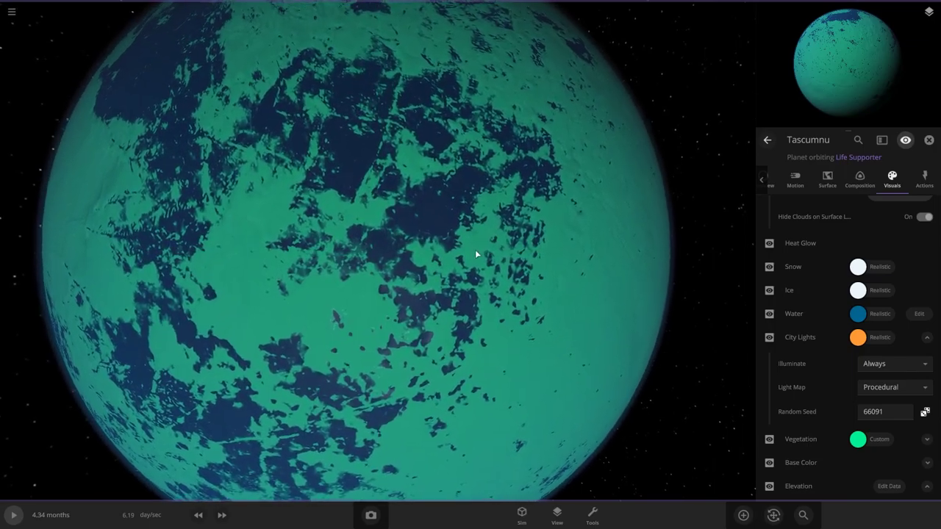
Examine Tascumnu's night side and city lights up close
scroll(470, 256, "down", 8)
left_click_drag(386, 267, 228, 242)
scroll(228, 241, "up", 5)
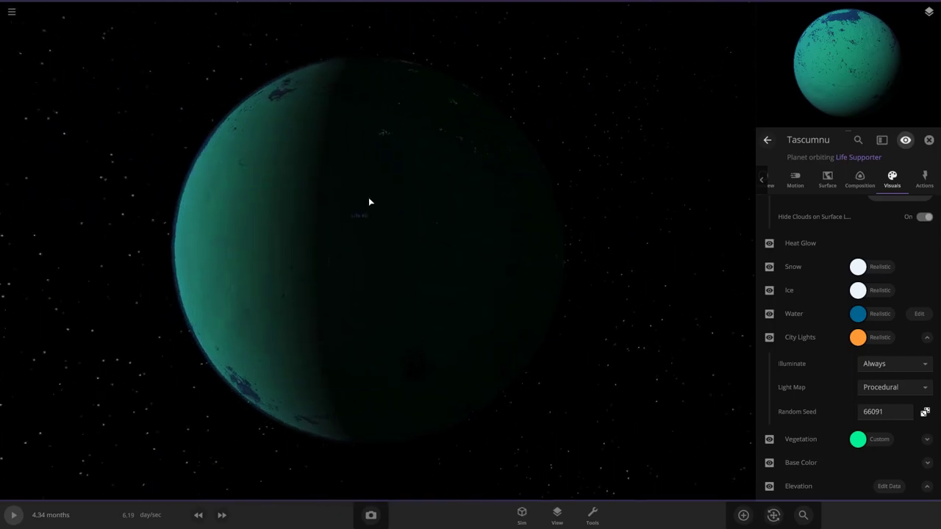
left_click_drag(370, 201, 217, 225)
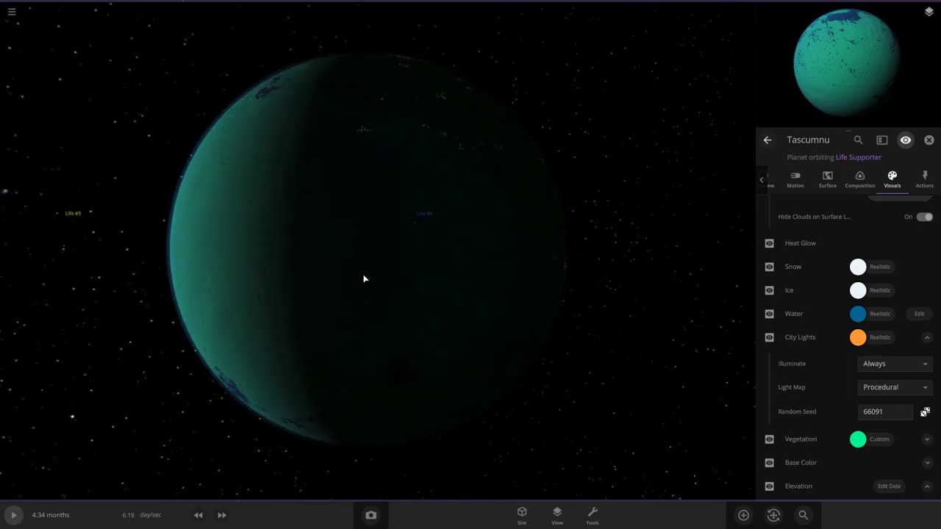
left_click_drag(364, 279, 390, 296)
scroll(458, 311, "up", 5)
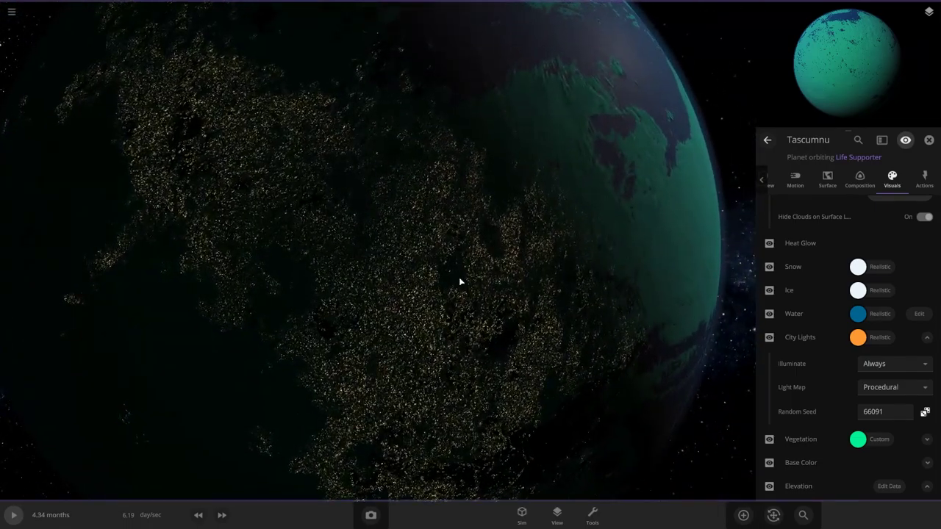
scroll(460, 281, "down", 5)
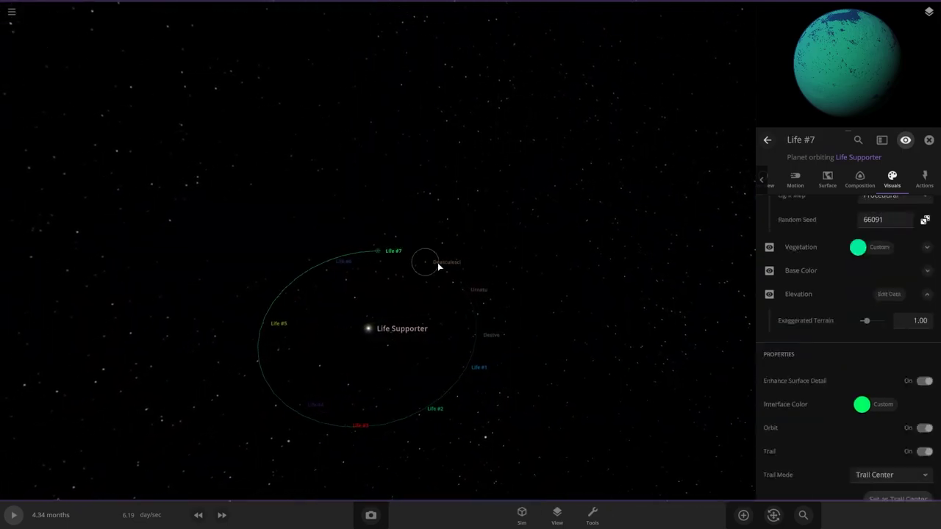
Travel to the planet Deasculesci and inspect its surface from several angles
double_click(440, 266)
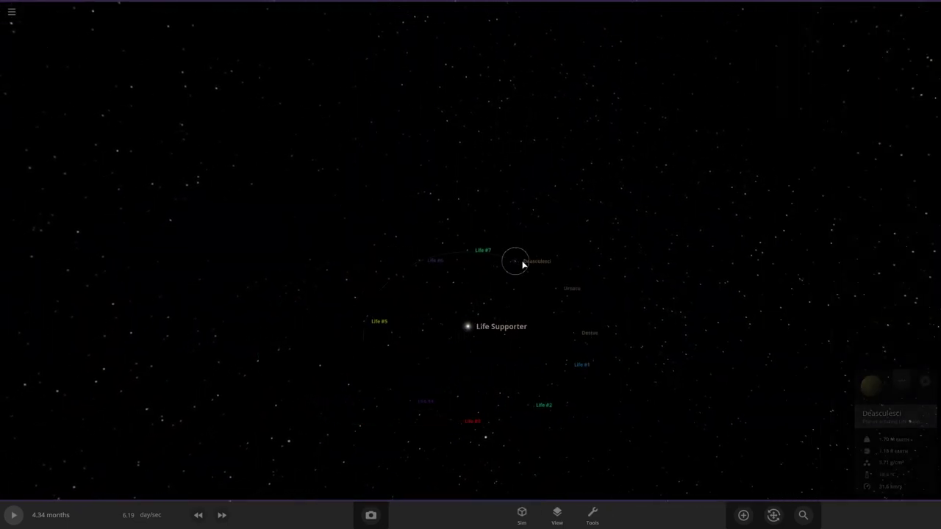
left_click_drag(482, 347, 468, 154)
scroll(676, 330, "up", 3)
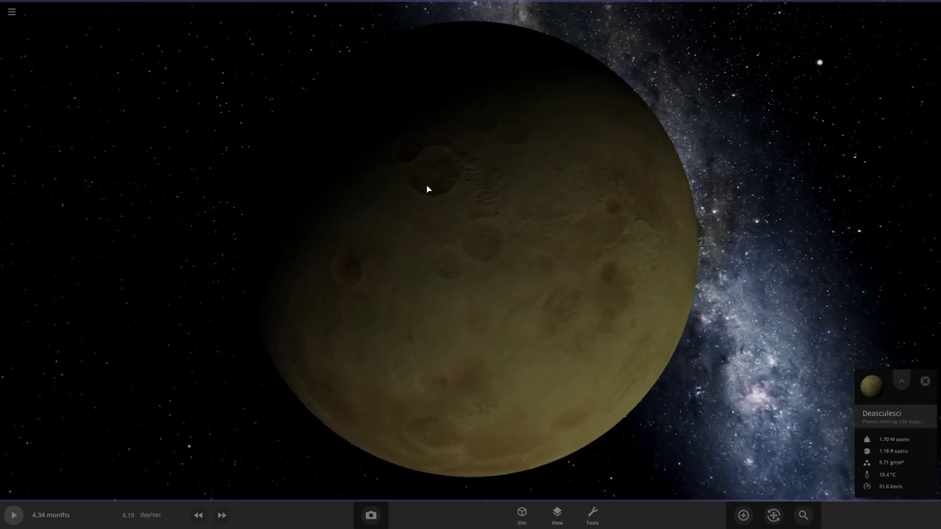
scroll(530, 267, "up", 3)
left_click_drag(529, 267, 420, 222)
scroll(419, 222, "down", 5)
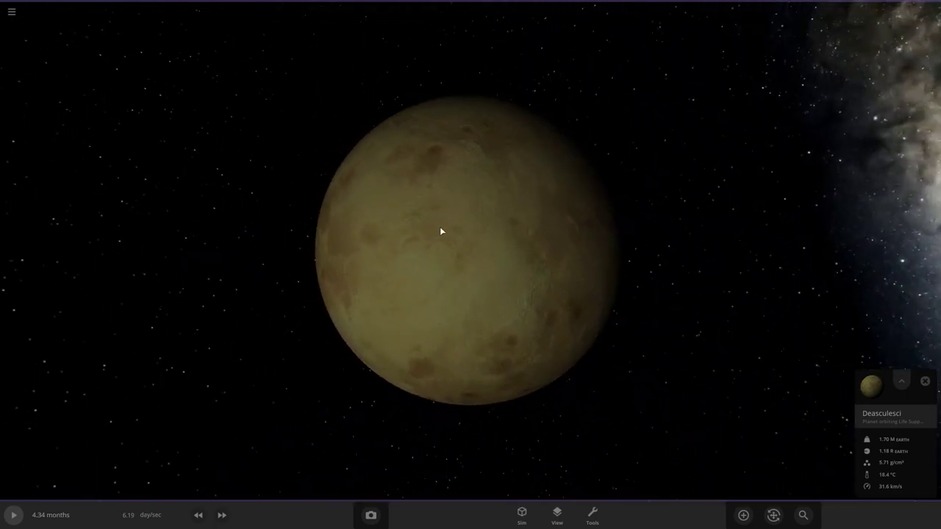
Show Deasculesci's vegetation and city lights, and set its atmosphere mass to 1.00 M Earth
double_click(440, 229)
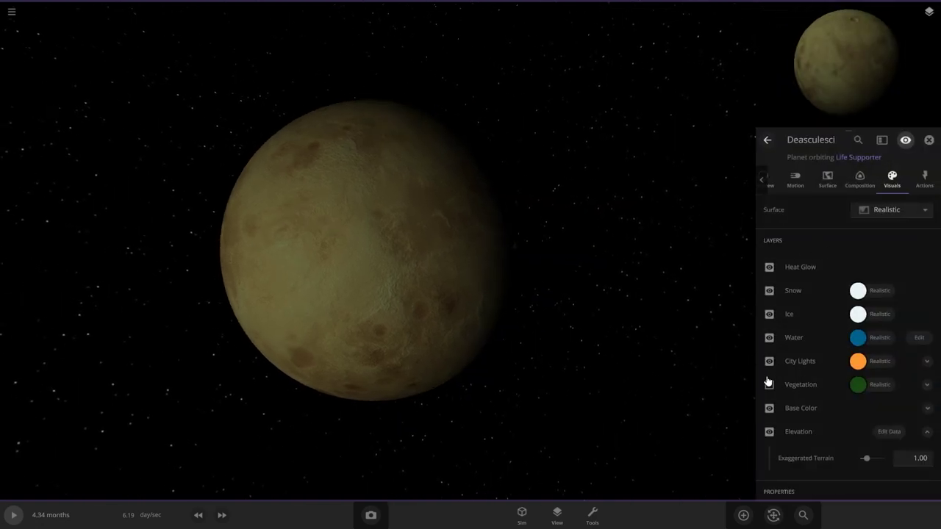
left_click(768, 384)
left_click(827, 180)
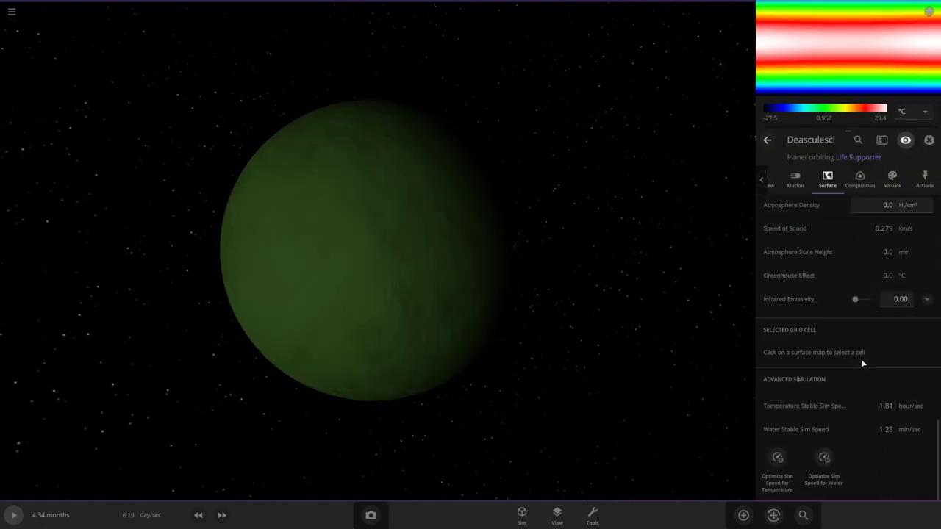
scroll(860, 356, "up", 2)
left_click_drag(588, 339, 259, 198)
scroll(259, 199, "down", 5)
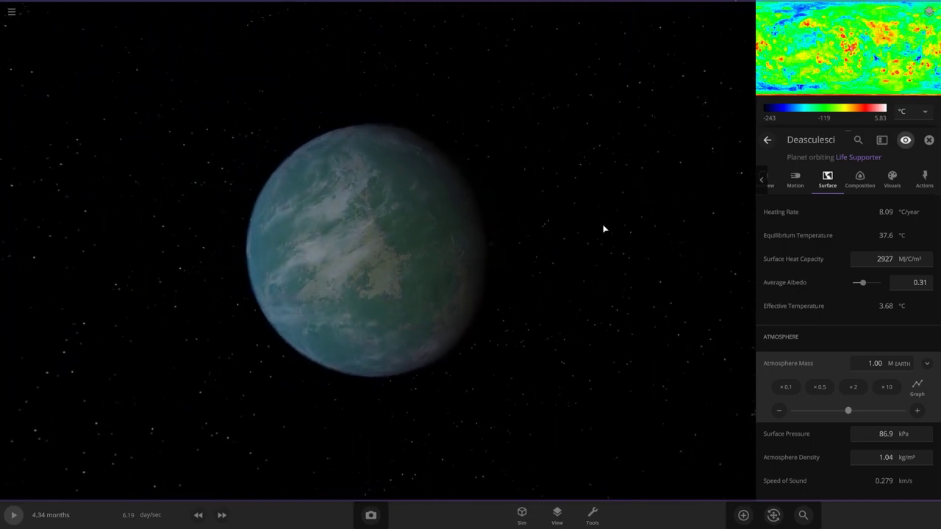
Raise Deasculesci's sea level until oceans partly cover the green land
left_click(857, 179)
left_click(827, 178)
scroll(799, 353, "down", 10)
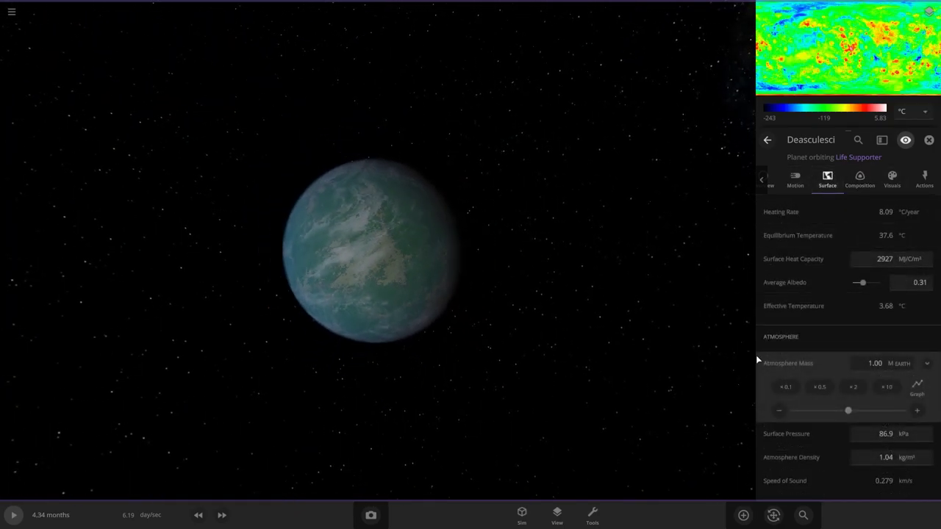
scroll(449, 292, "up", 5)
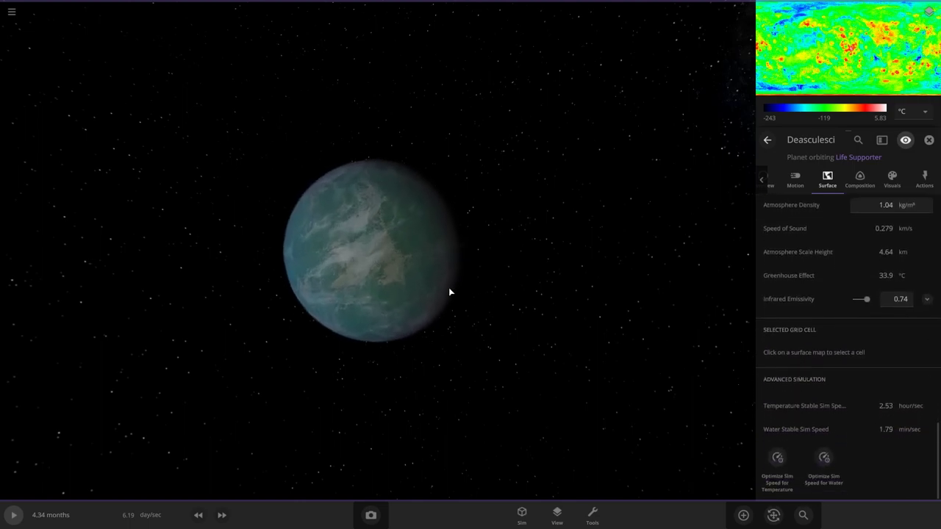
scroll(818, 360, "up", 3)
scroll(817, 361, "up", 8)
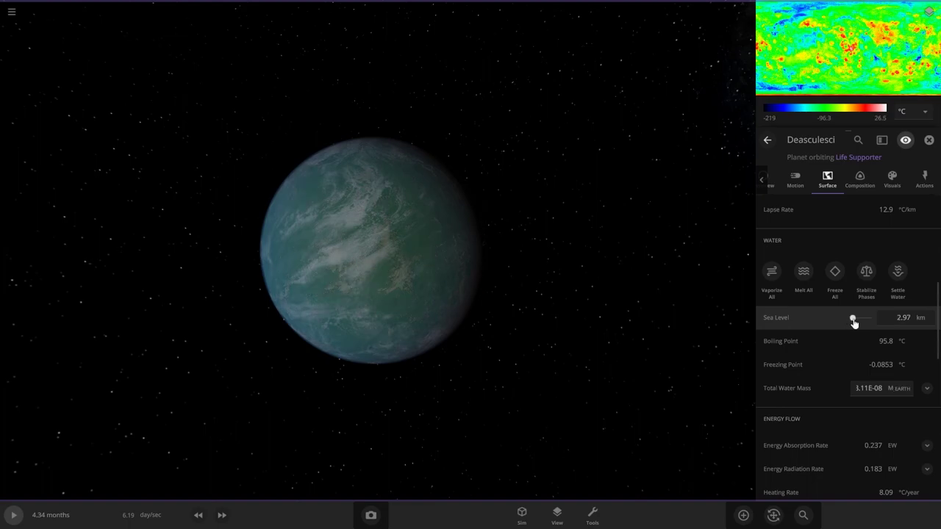
left_click_drag(854, 322, 855, 323)
left_click(547, 306)
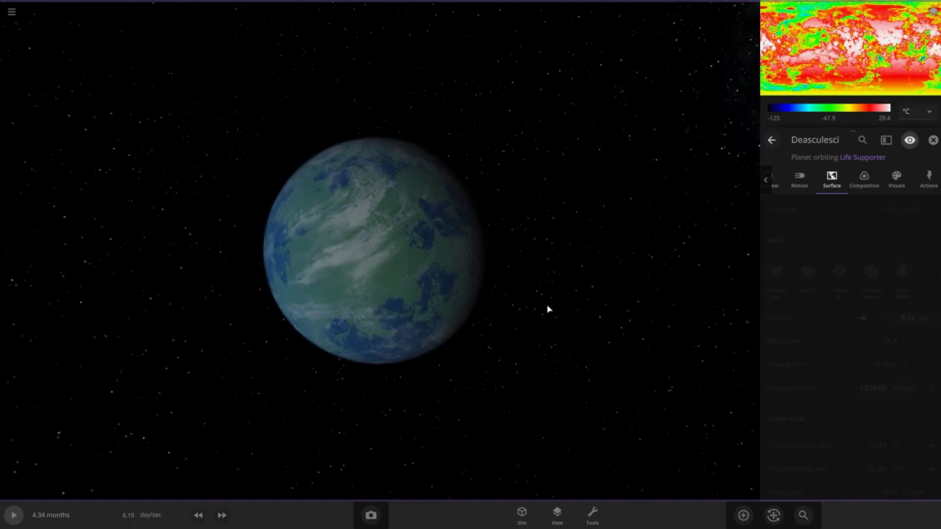
Change Deasculesci's atmosphere to a custom violet-blue color
scroll(496, 305, "up", 3)
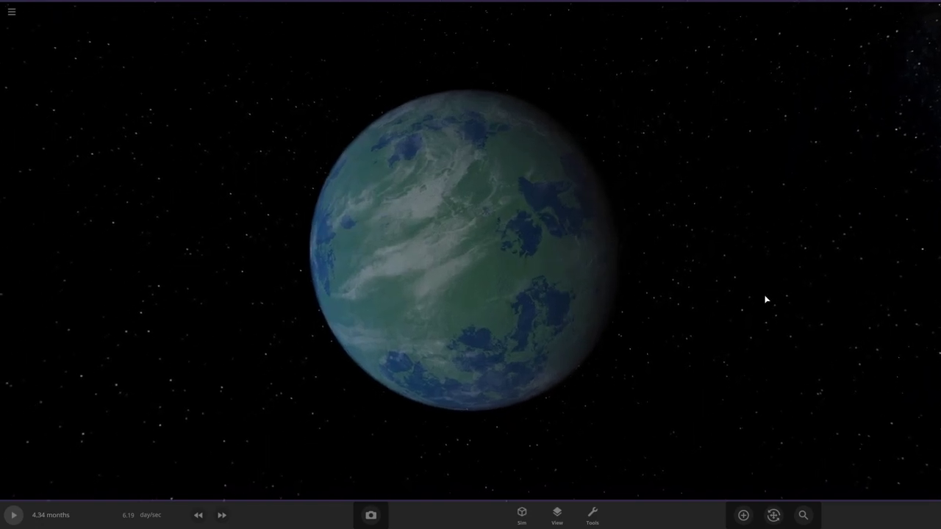
key("i")
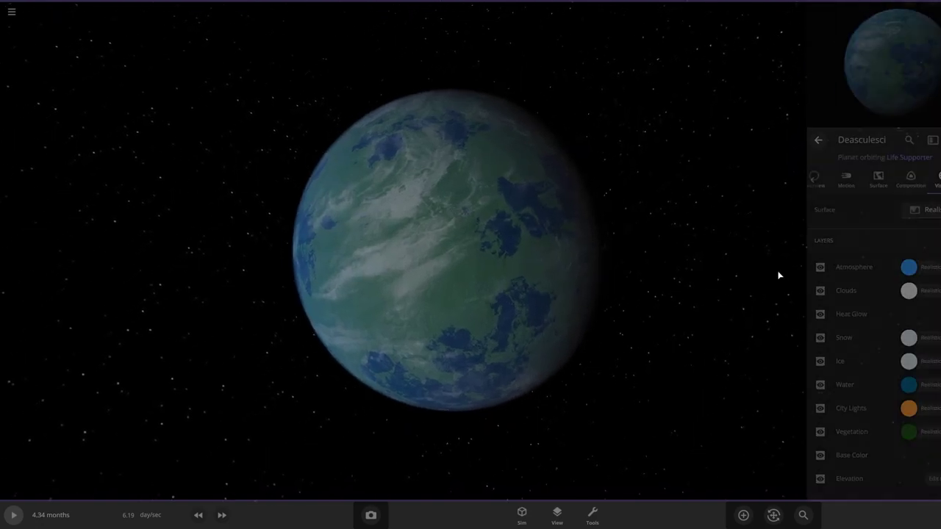
left_click(875, 180)
left_click(893, 180)
left_click(858, 267)
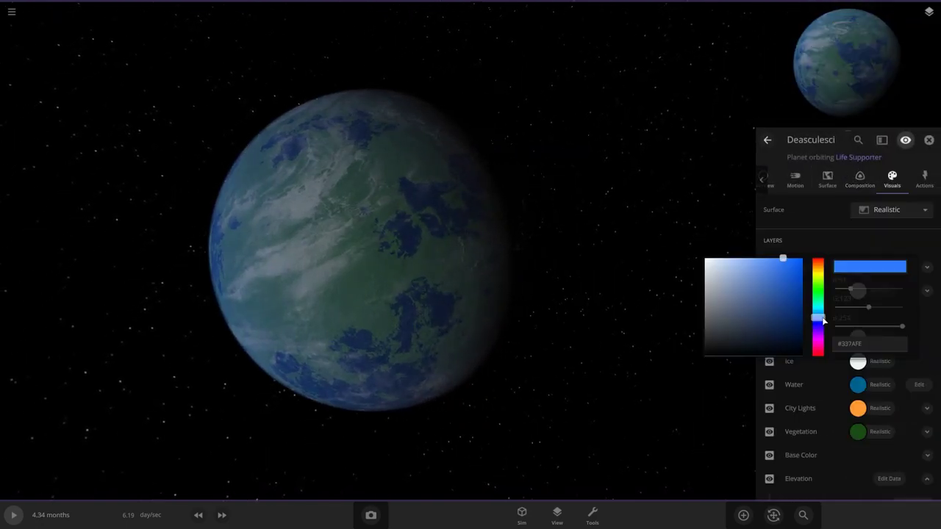
left_click(822, 327)
left_click(662, 249)
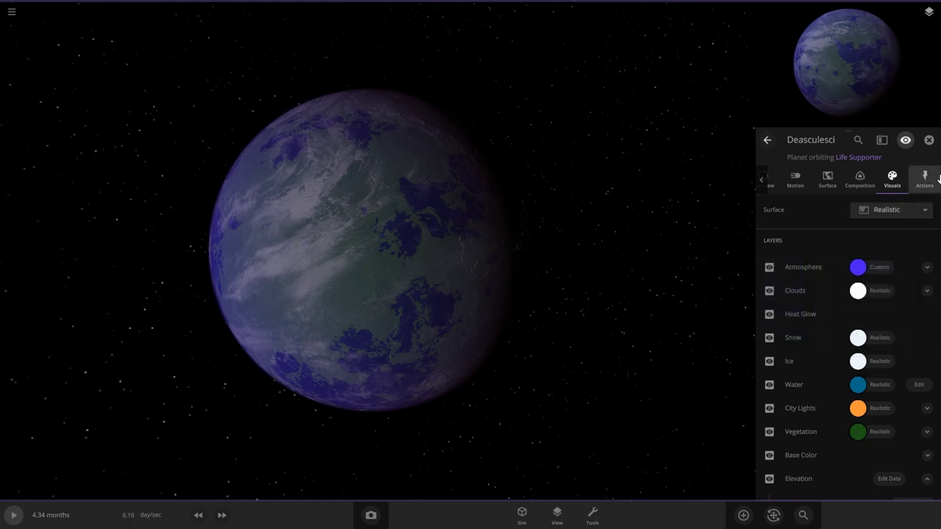
Rename Deasculesci as Life #8 and give it a purple interface color
left_click_drag(582, 277, 475, 342)
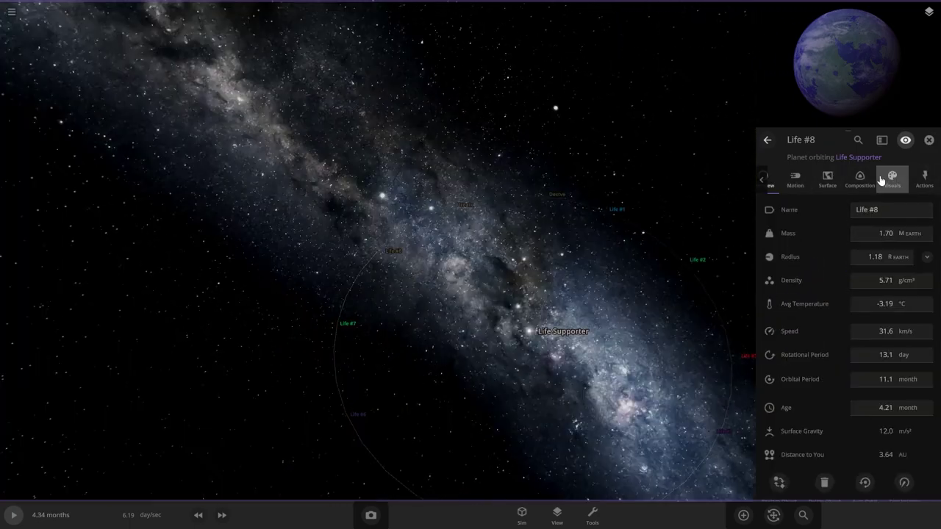
left_click(892, 180)
scroll(829, 413, "down", 3)
scroll(829, 413, "down", 2)
left_click(929, 140)
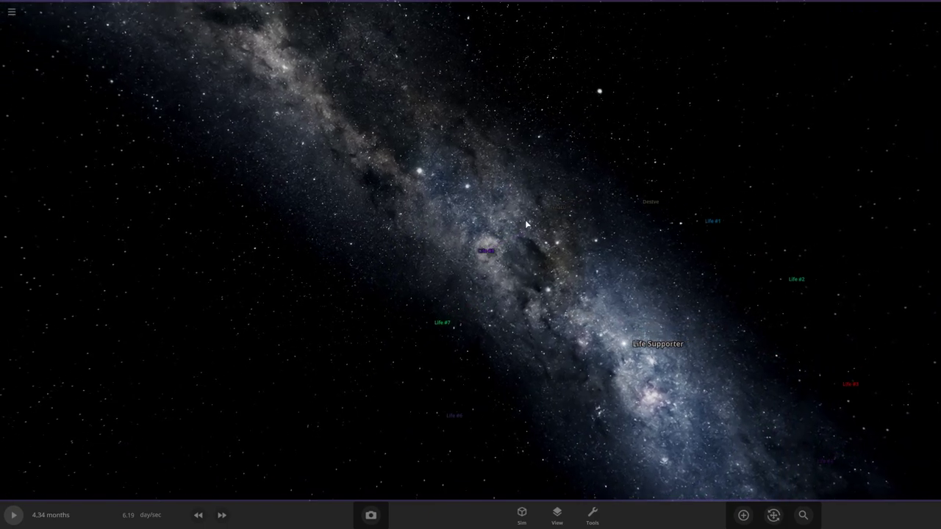
Travel to the planet Urnatu and change its atmosphere to a custom hot pink
left_click(557, 212)
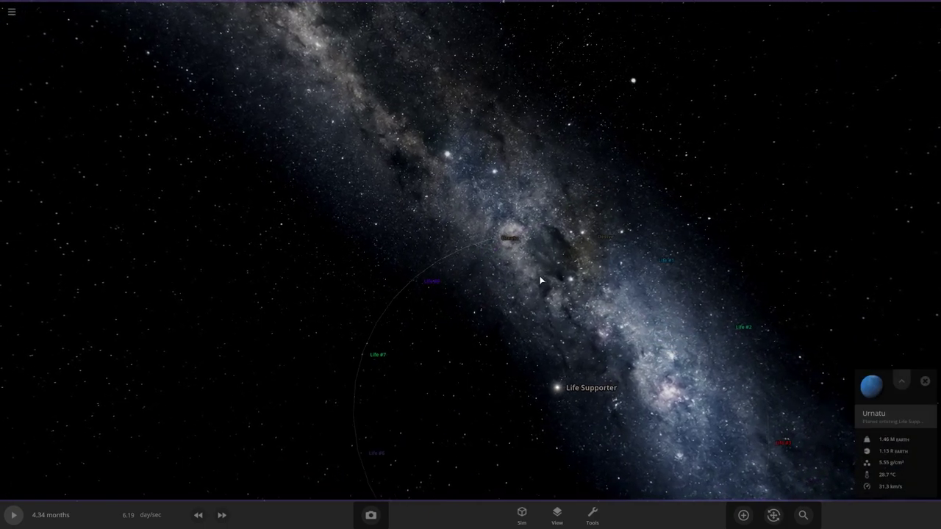
right_click_drag(508, 317, 521, 285)
scroll(521, 285, "up", 10)
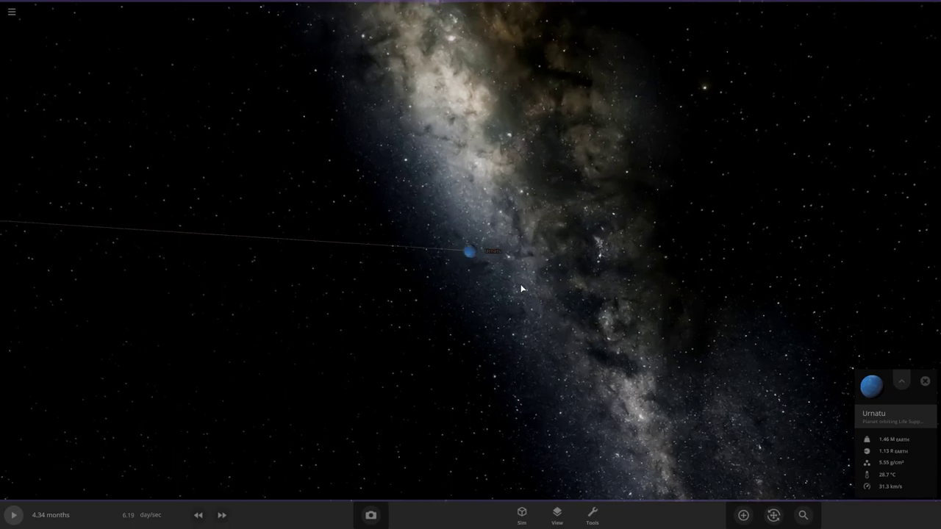
left_click(894, 192)
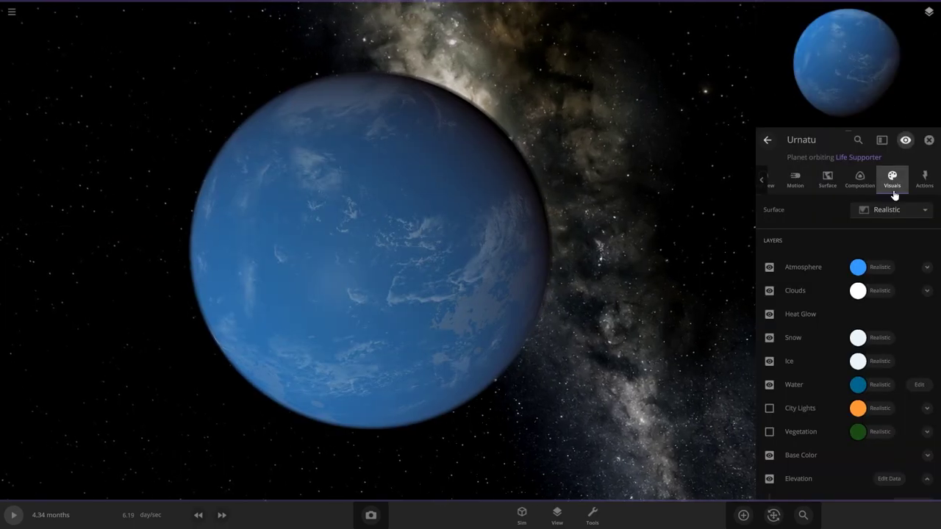
left_click(856, 270)
left_click_drag(798, 276, 804, 257)
left_click(706, 283)
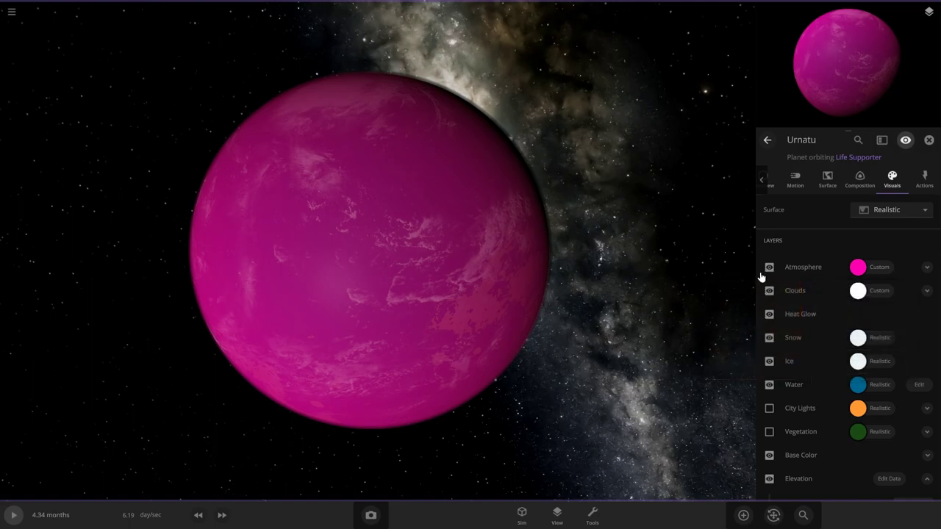
Raise Urnatu's atmosphere opacity to 100 % and rename the planet as Pinky
left_click(927, 267)
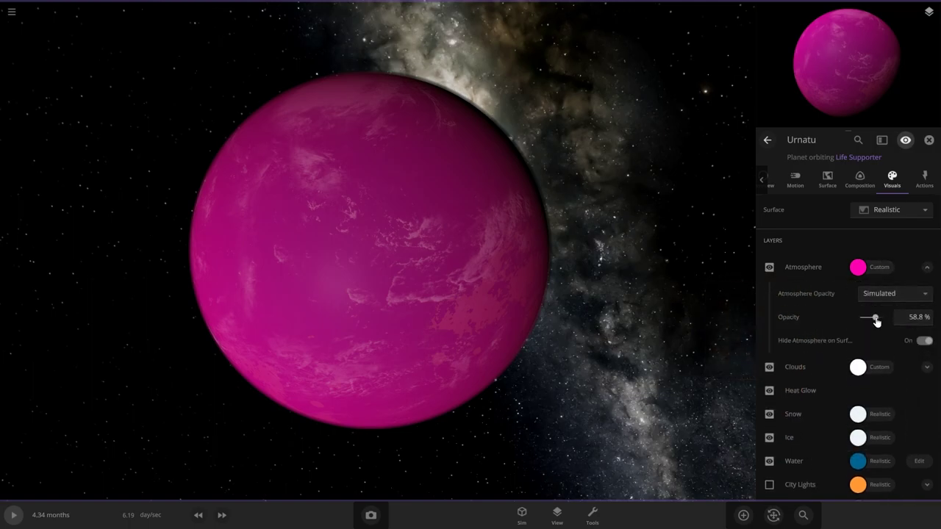
left_click_drag(880, 321, 890, 321)
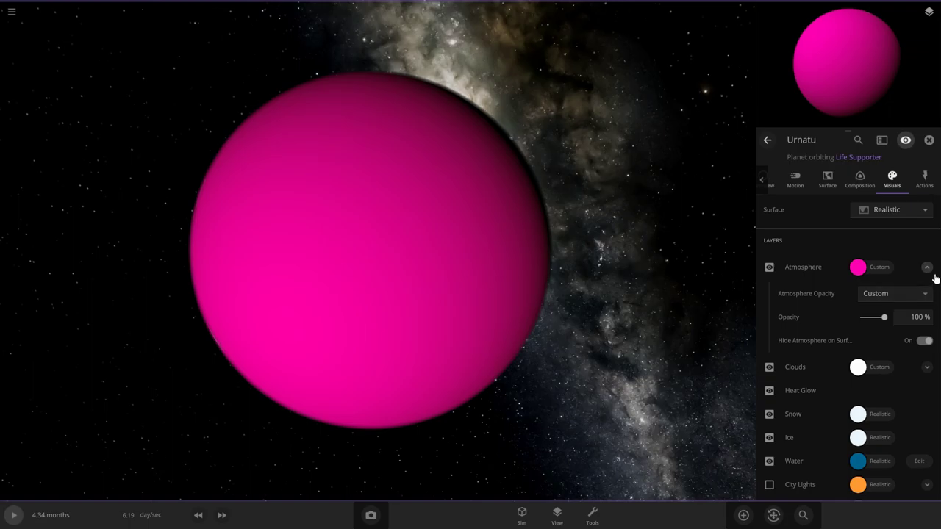
left_click(770, 181)
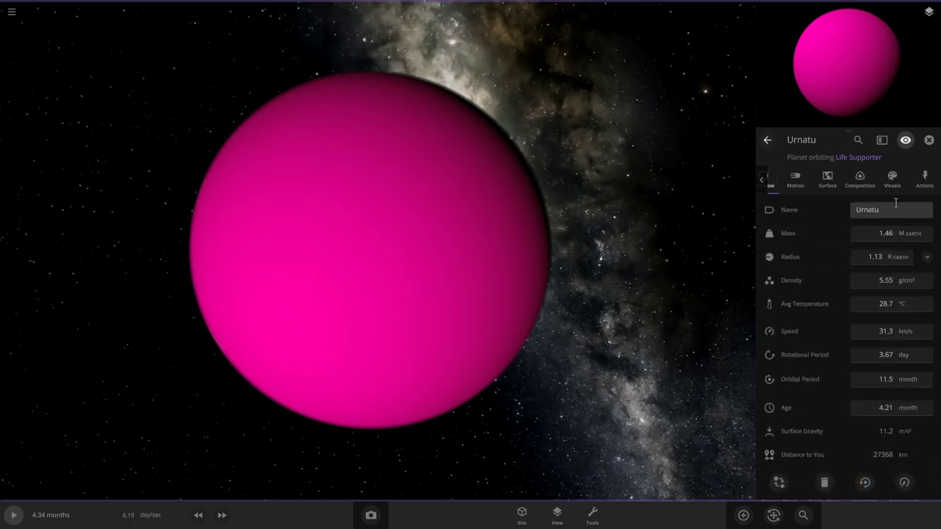
key("BackSpace")
type("Pinky")
key("Return")
Give Pinky a custom purple interface color
scroll(408, 268, "down", 10)
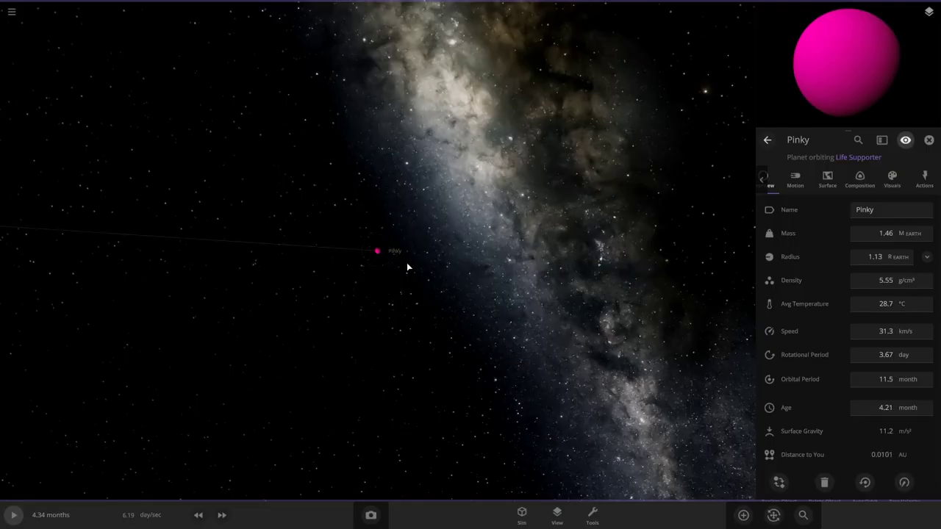
left_click(891, 181)
scroll(815, 419, "down", 8)
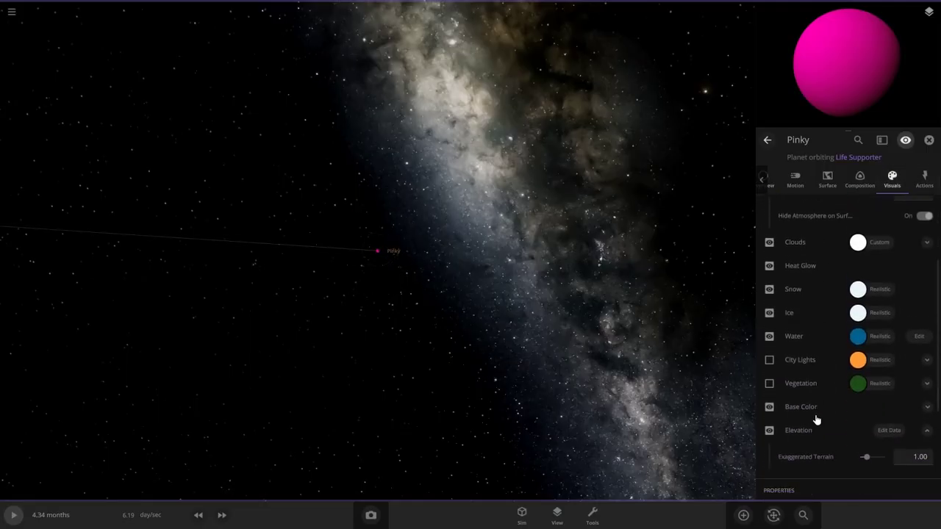
left_click(861, 399)
left_click(820, 465)
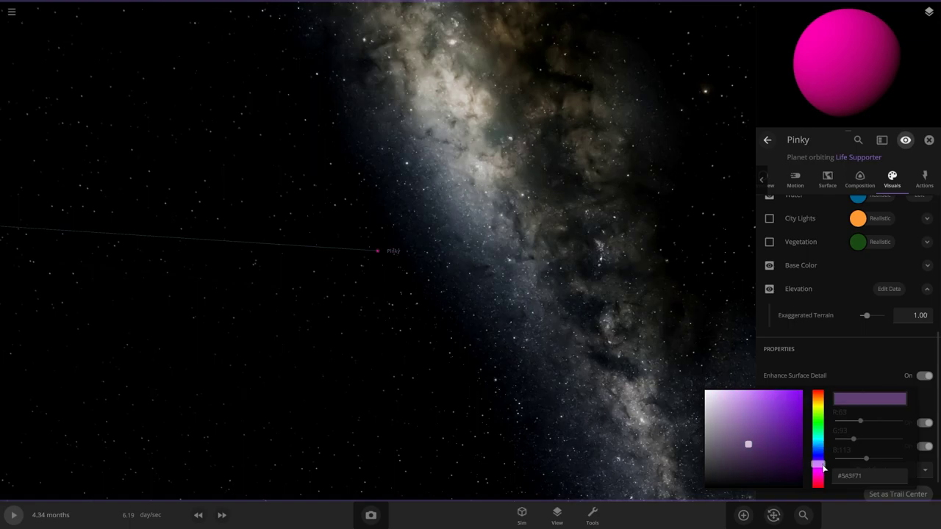
left_click(513, 344)
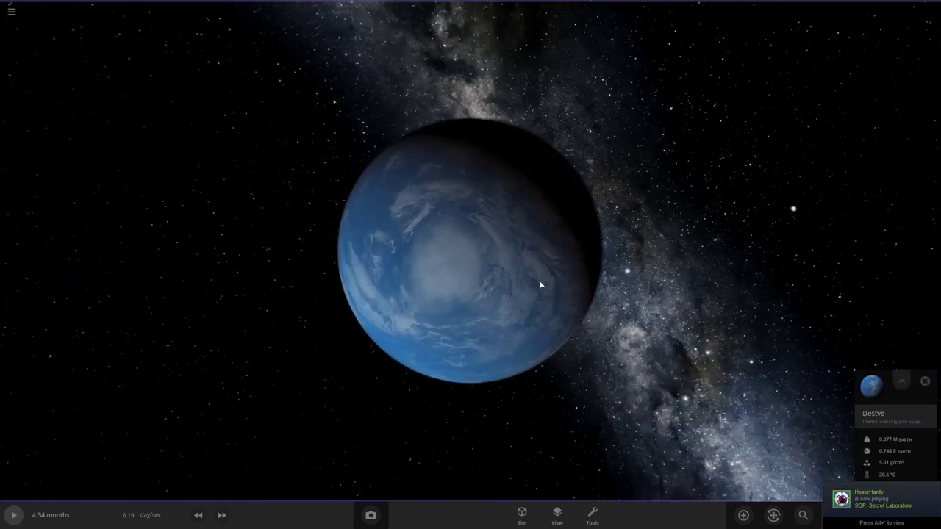
Set the planet Destve's mass to 2.00 M Earth and view it from another angle
left_click(539, 280)
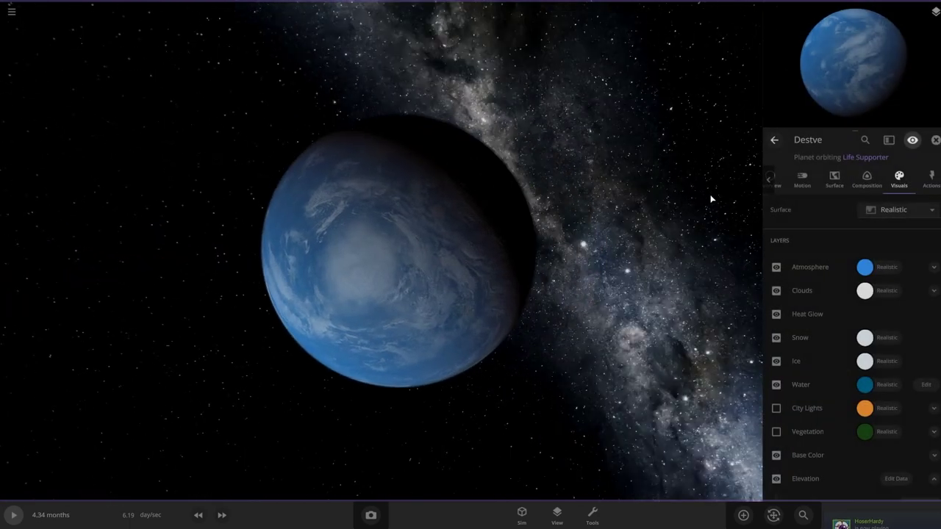
left_click(770, 181)
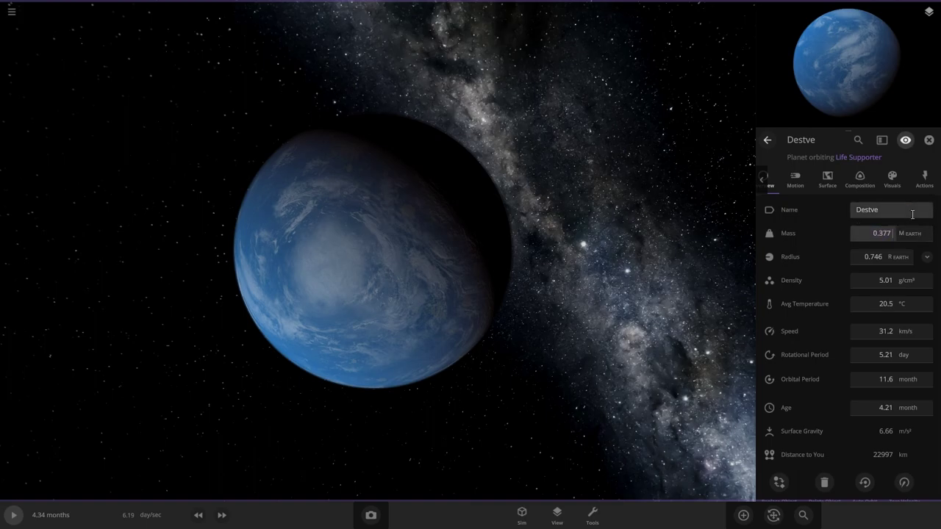
type("2")
key("Return")
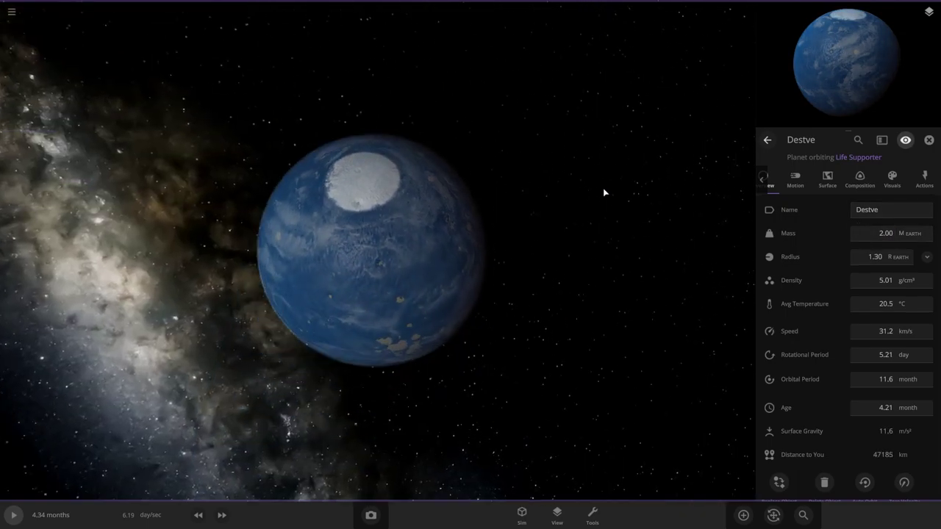
right_click_drag(603, 193, 542, 379)
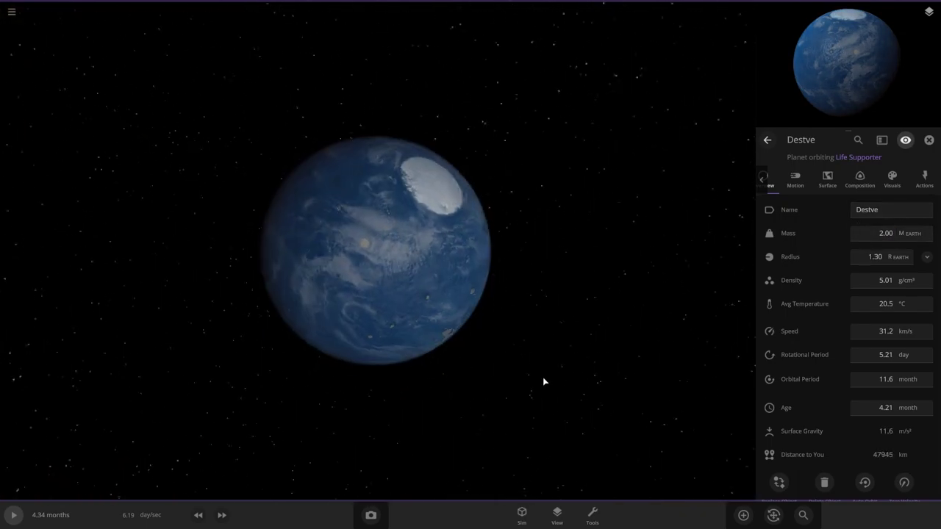
Reduce the amount of water on Destve to a total water mass of .000211 M Earth
scroll(479, 360, "up", 3)
right_click_drag(597, 391, 523, 355)
left_click(860, 180)
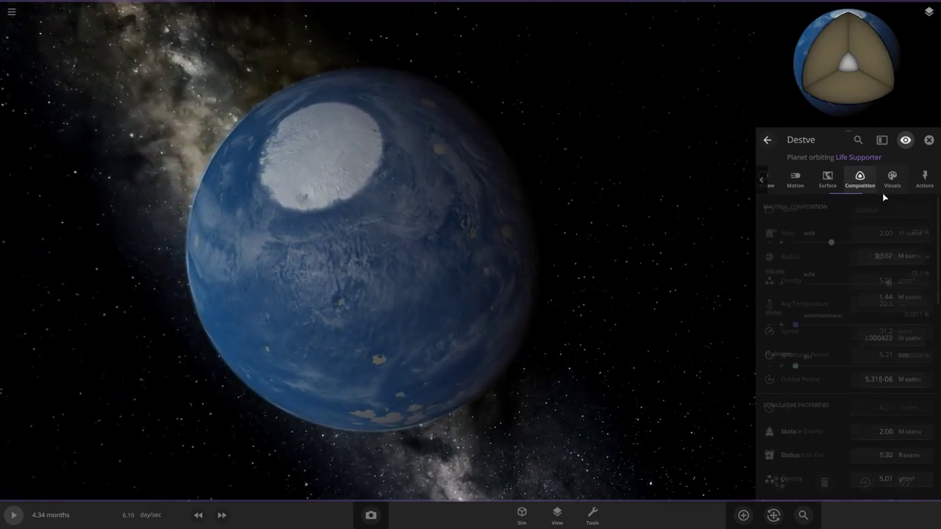
left_click(838, 181)
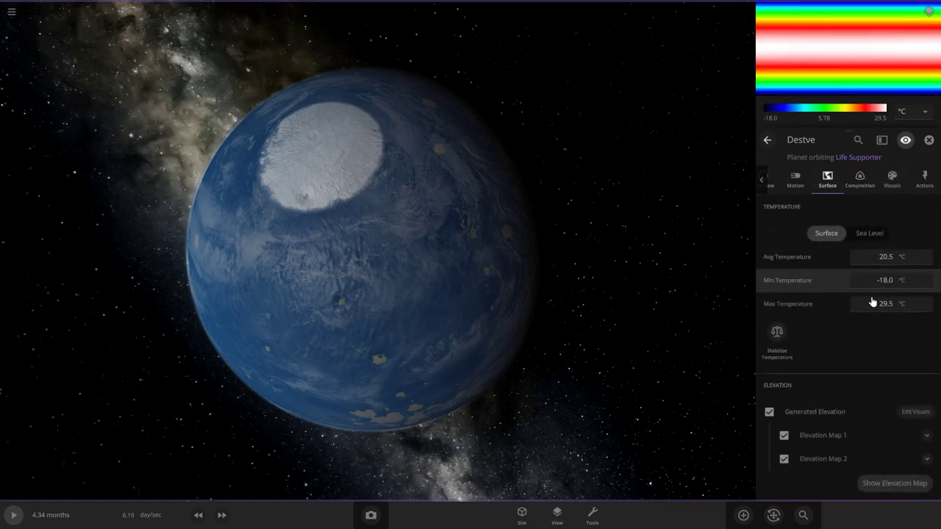
scroll(853, 328, "down", 3)
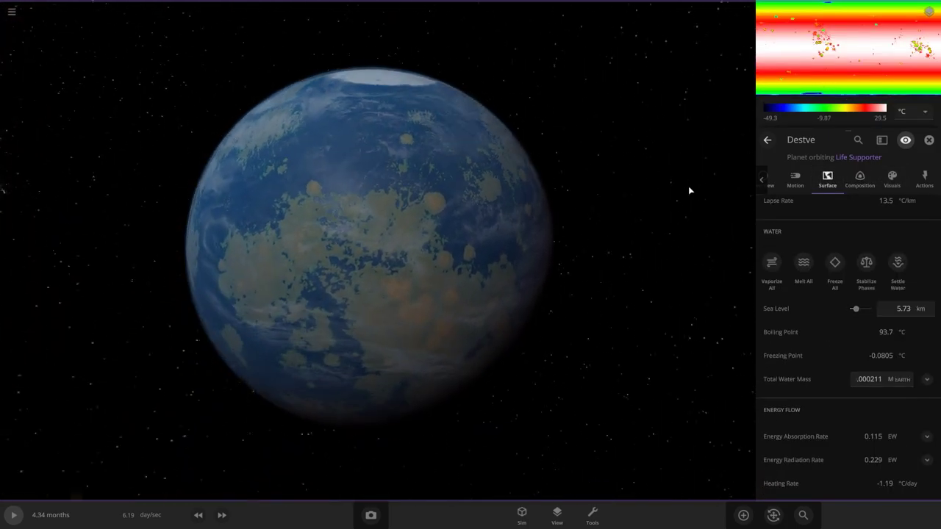
right_click_drag(689, 188, 610, 251)
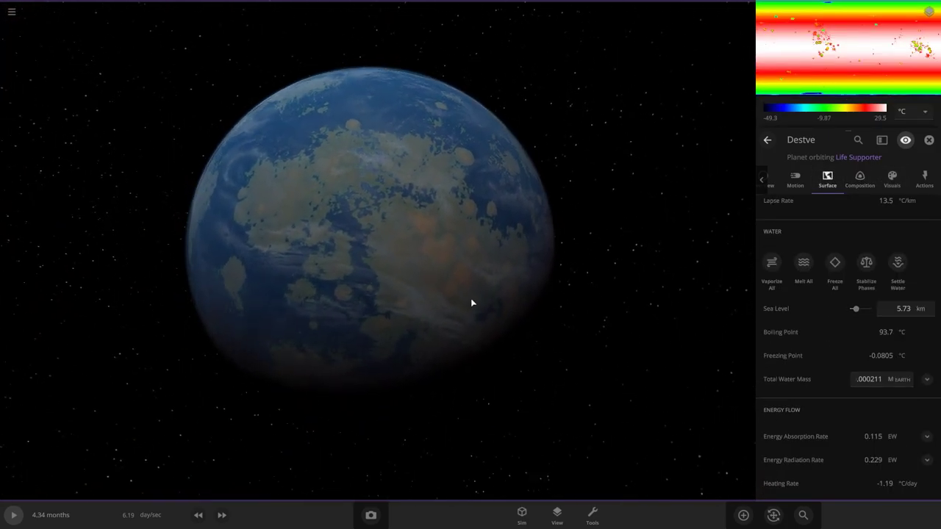
Turn on Destve's vegetation layer and view the planet from near and far
left_click_drag(228, 221, 355, 242)
left_click(891, 180)
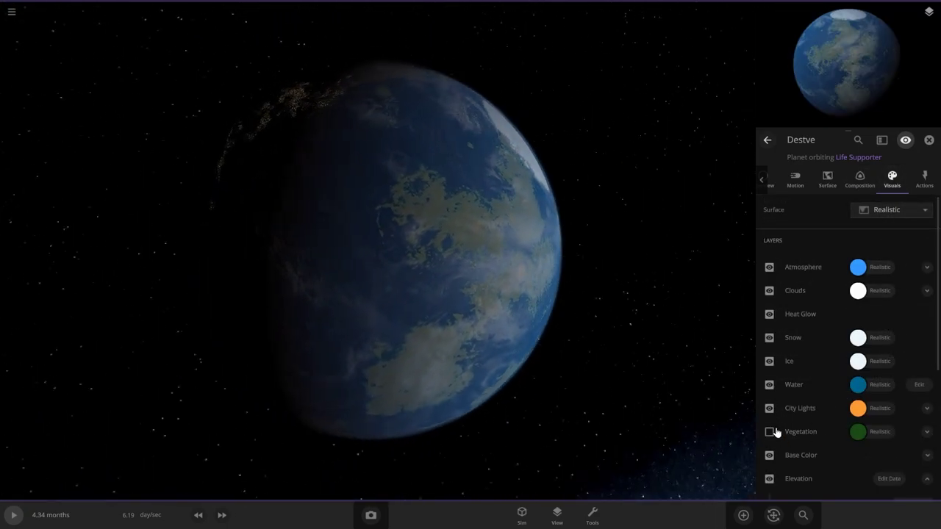
left_click(769, 432)
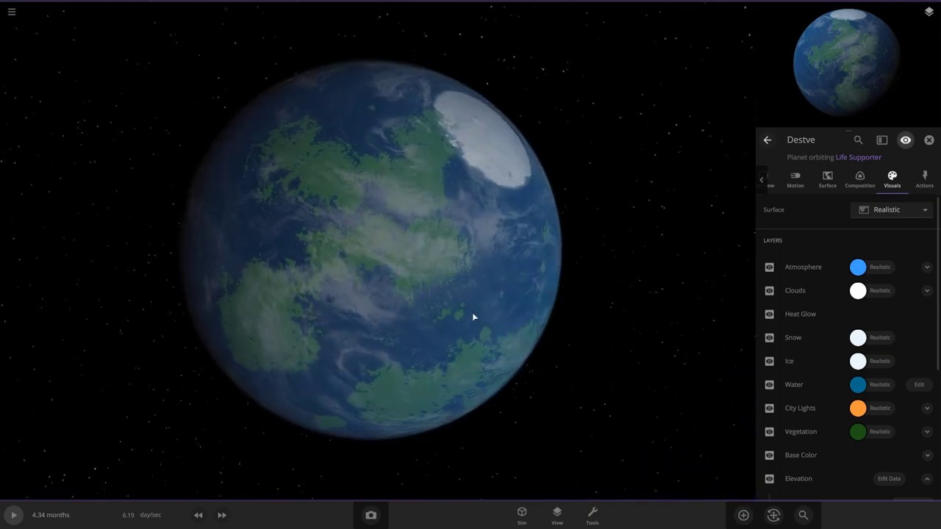
scroll(577, 386, "down", 5)
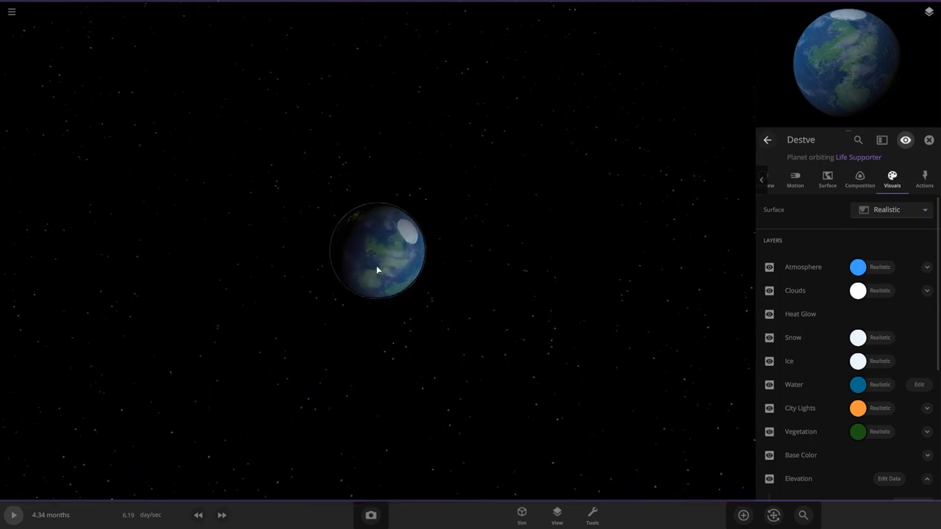
right_click_drag(376, 270, 410, 241)
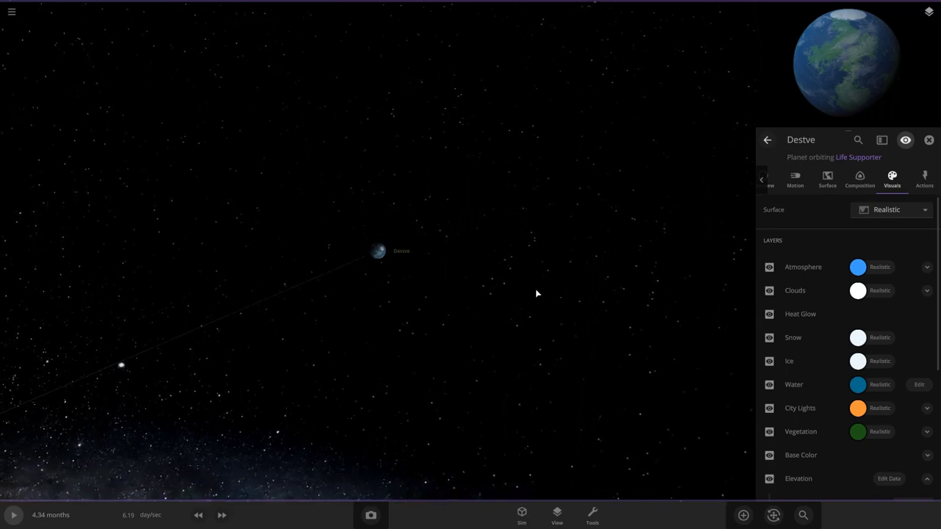
scroll(497, 287, "up", 5)
right_click_drag(578, 286, 663, 215)
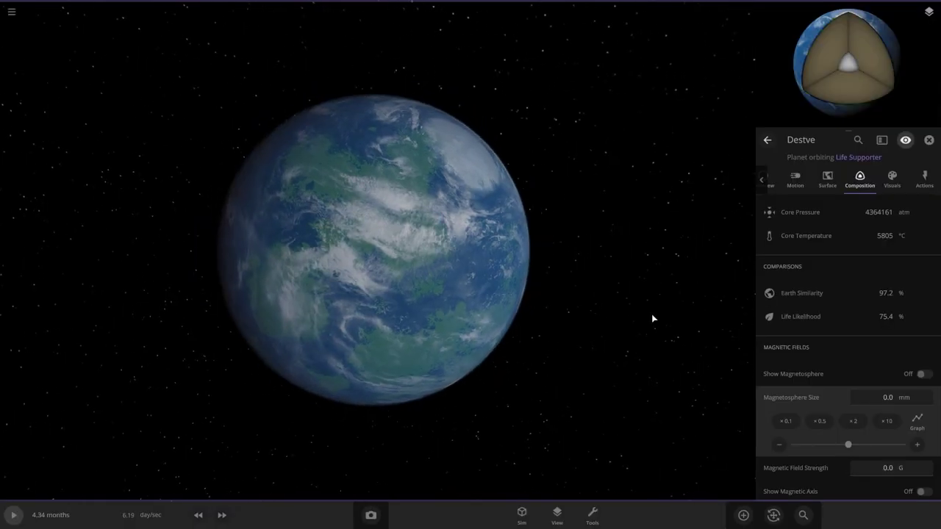
Rename Destve as NUMBA TEN, setting its mass to 1.18 M Earth and its rotational period to 1.00 day
scroll(620, 272, "down", 5)
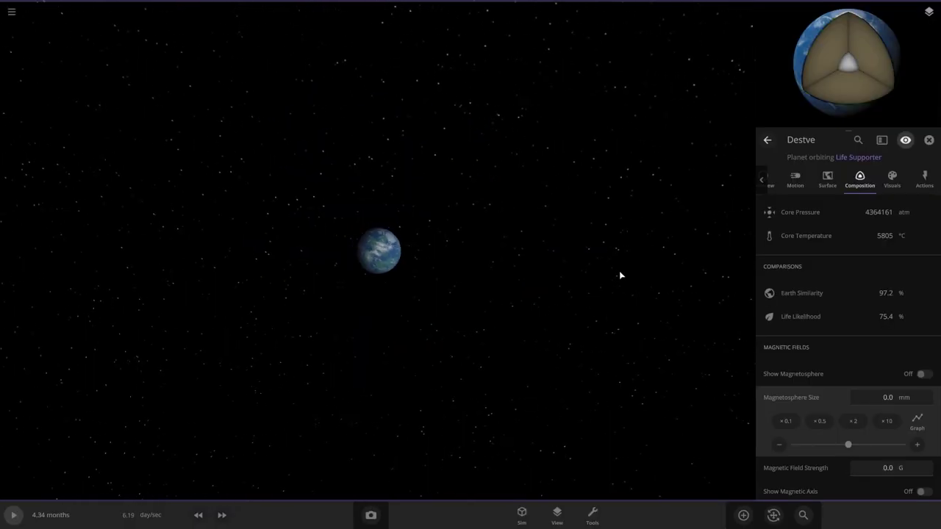
left_click(771, 181)
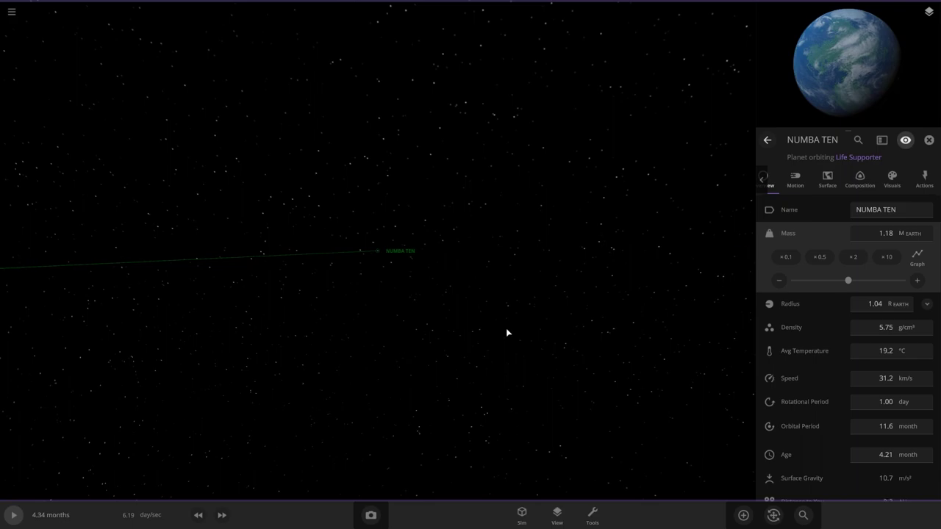
left_click_drag(586, 237, 561, 340)
left_click(928, 141)
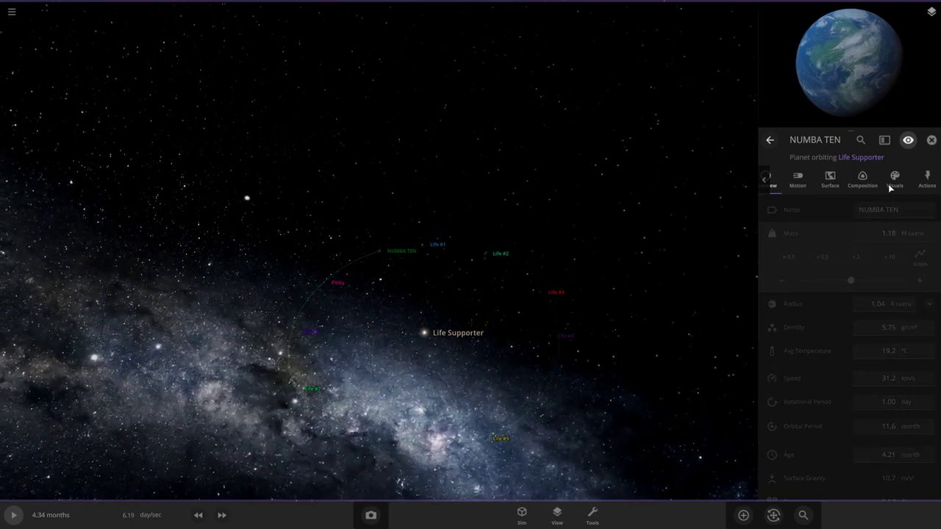
Save the star system simulation
key("Escape")
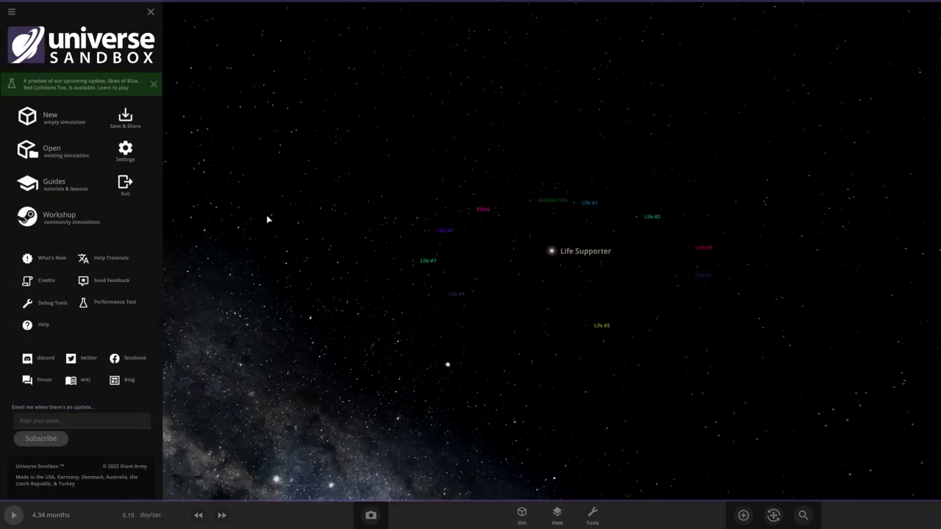
key("Escape")
key("Escape")
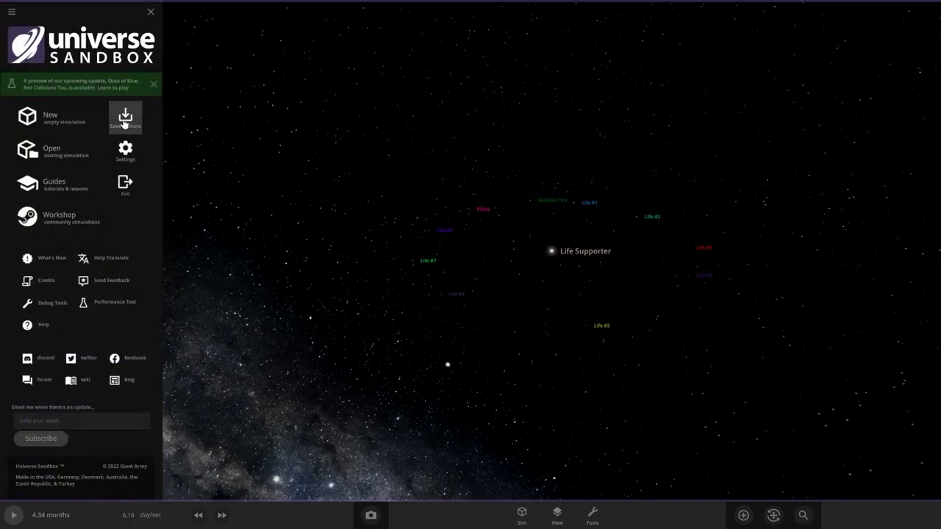
left_click(124, 120)
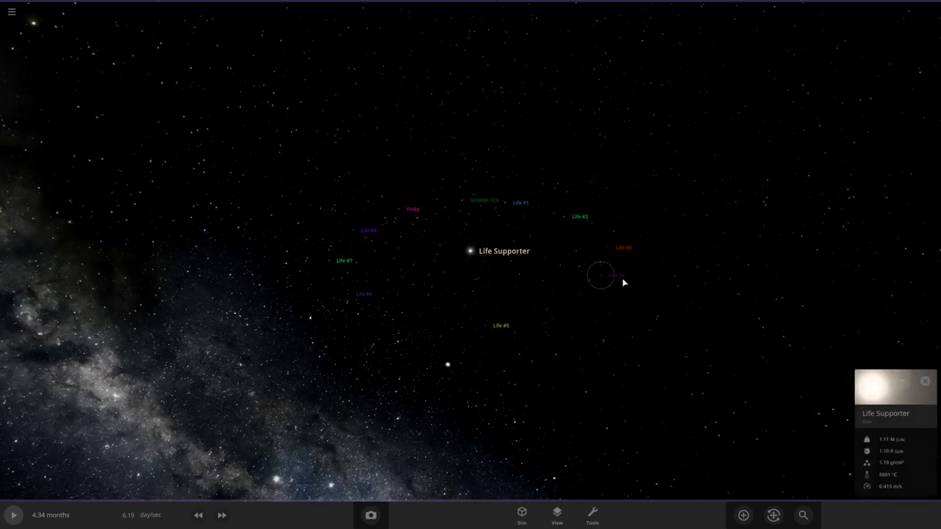
Dismiss the star's information card and unpause the simulation
left_click_drag(683, 348, 911, 372)
left_click(924, 383)
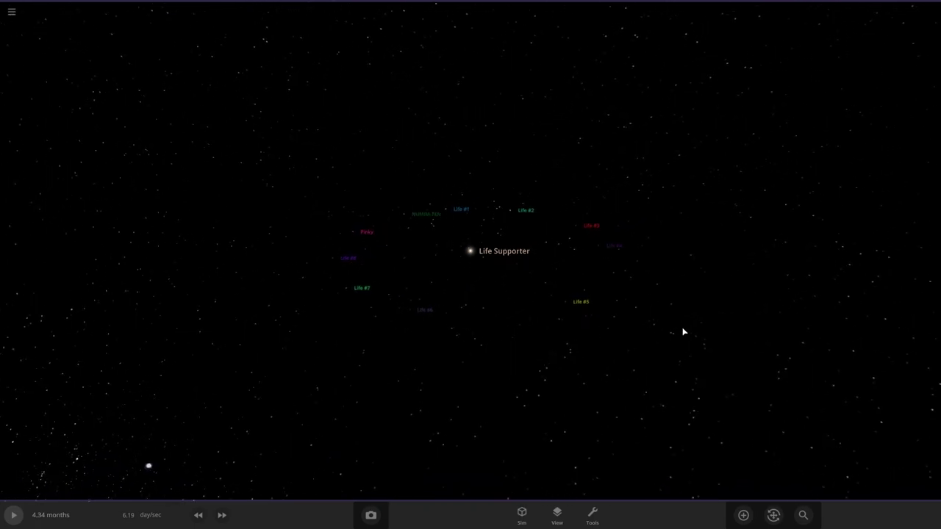
key("space")
left_click_drag(695, 318, 416, 424)
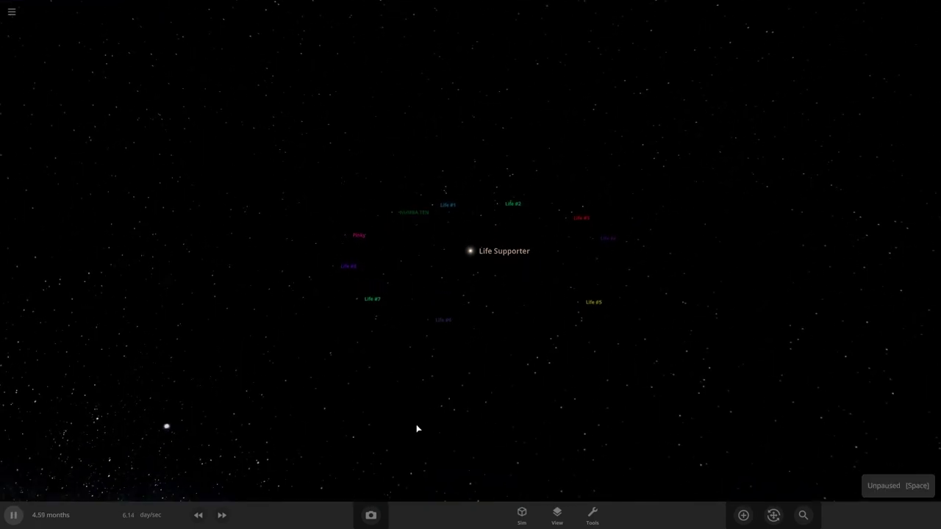
Show the planets' trails around Life Supporter and view the system from several angles
left_click(557, 517)
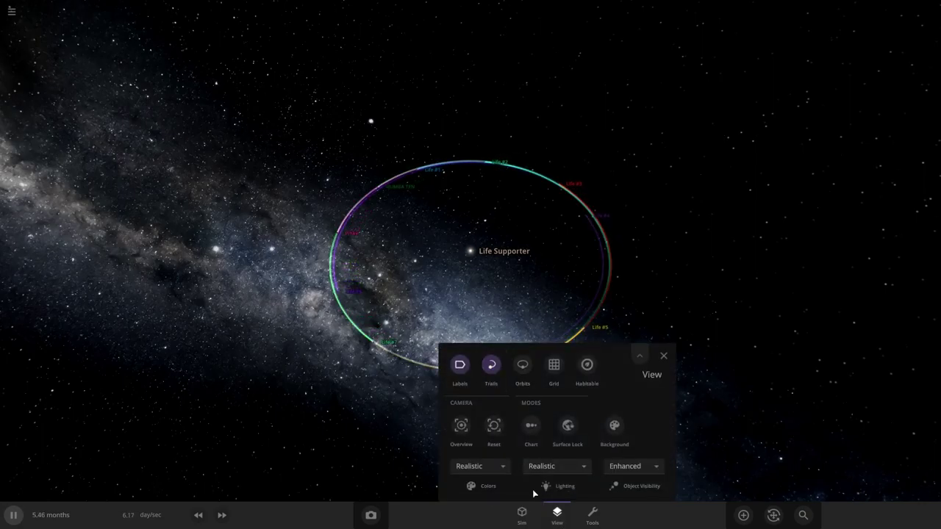
left_click(565, 514)
left_click_drag(532, 430, 604, 372)
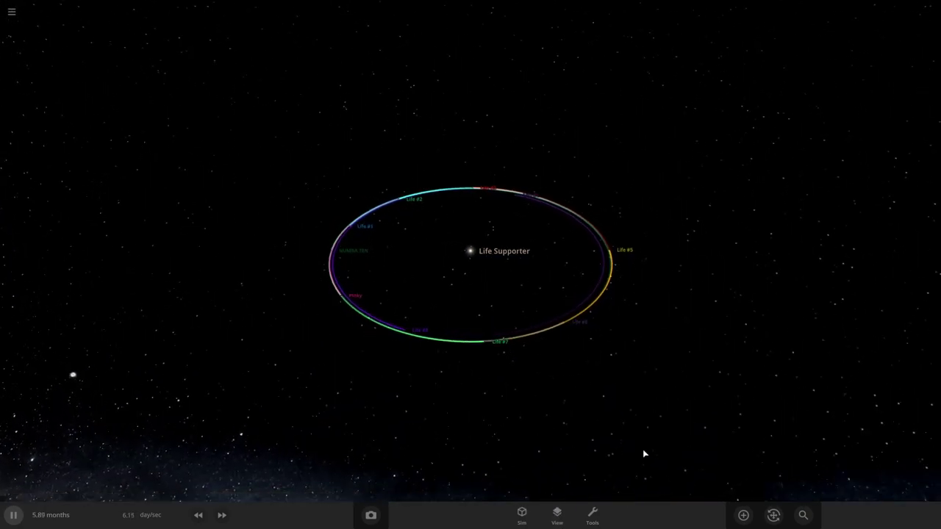
left_click_drag(644, 450, 639, 502)
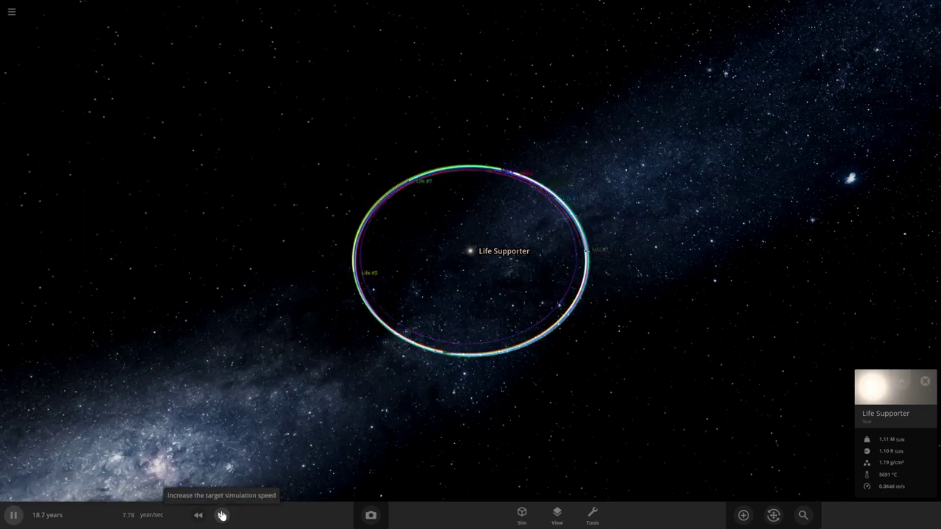
Raise the target simulation speed beyond 32.7 years per second
left_click(222, 515)
left_click(221, 515)
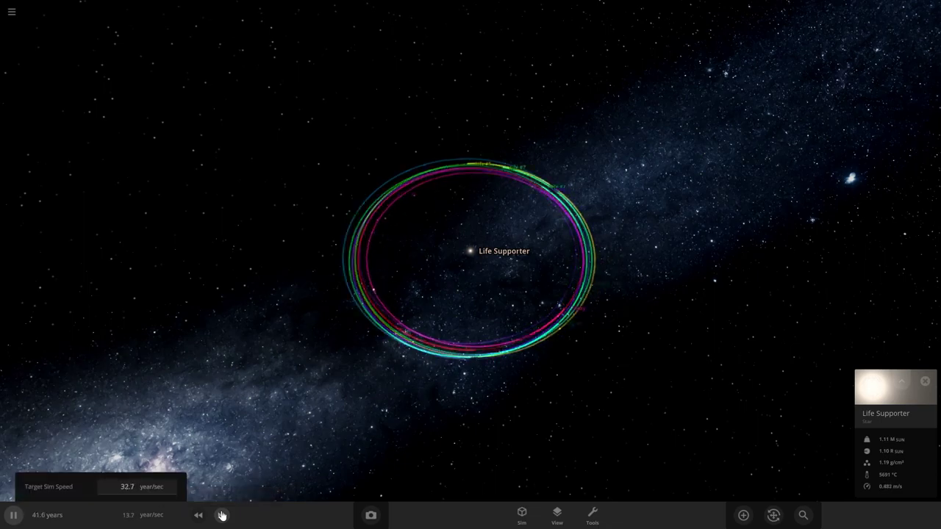
left_click(221, 515)
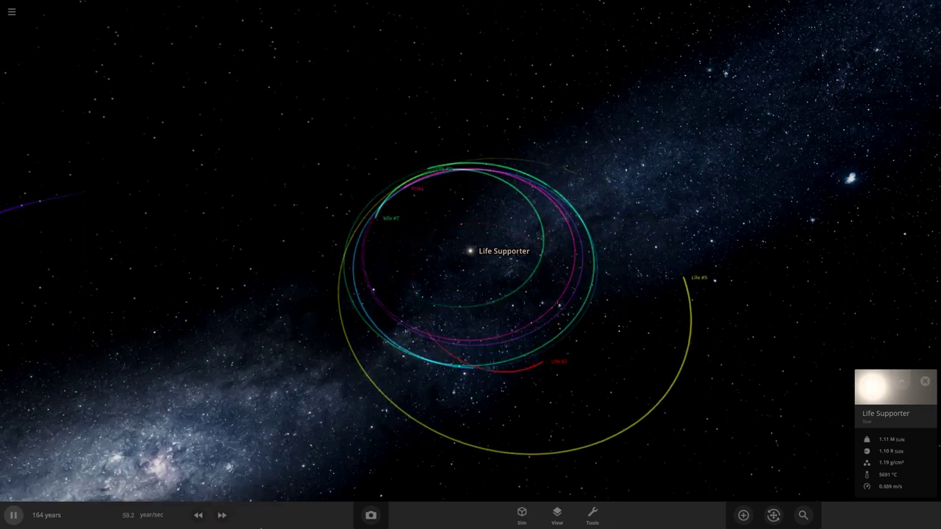
Slow the target simulation speed to 0.354 months per second and travel to the planet Life #8
left_click(198, 516)
left_click(197, 516)
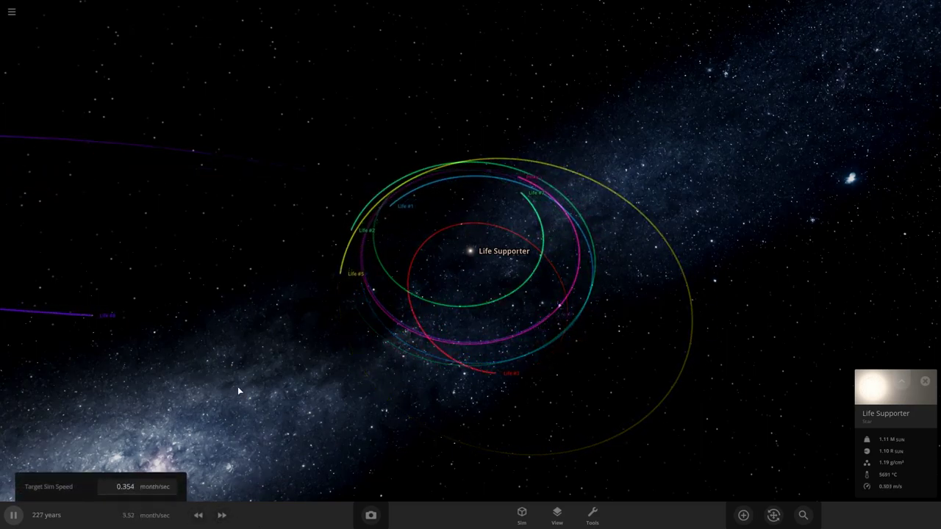
double_click(103, 320)
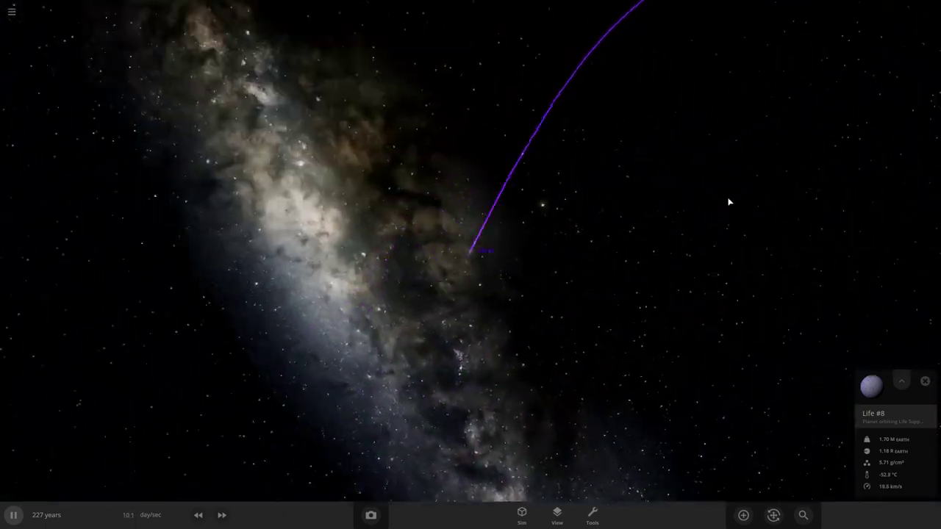
right_click_drag(729, 201, 361, 326)
left_click_drag(362, 326, 197, 313)
scroll(196, 309, "up", 10)
scroll(181, 310, "down", 6)
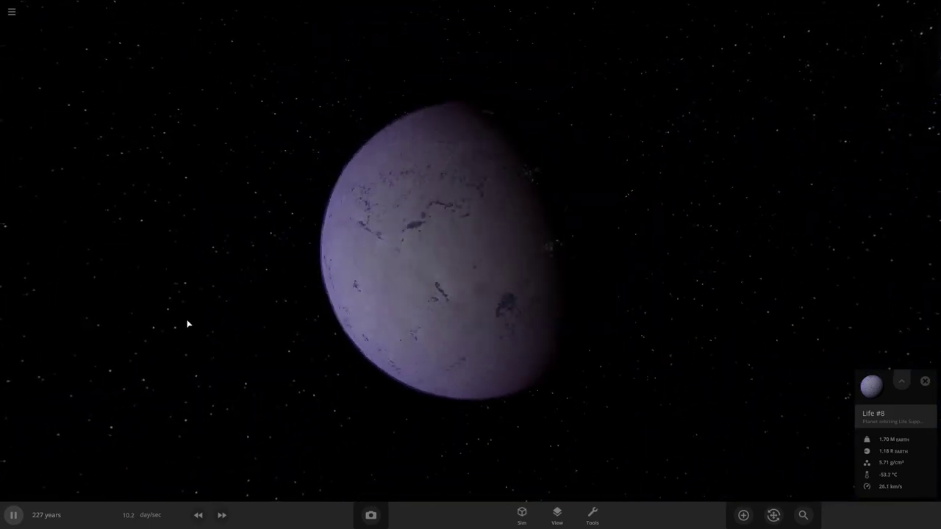
Check Life #8's Earth similarity and life likelihood, and view its path around the star
left_click(489, 248)
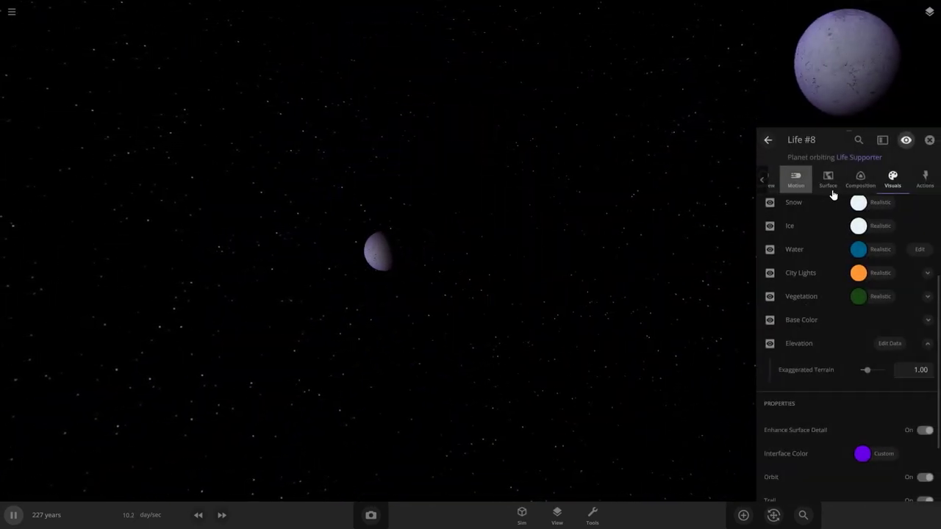
left_click(829, 181)
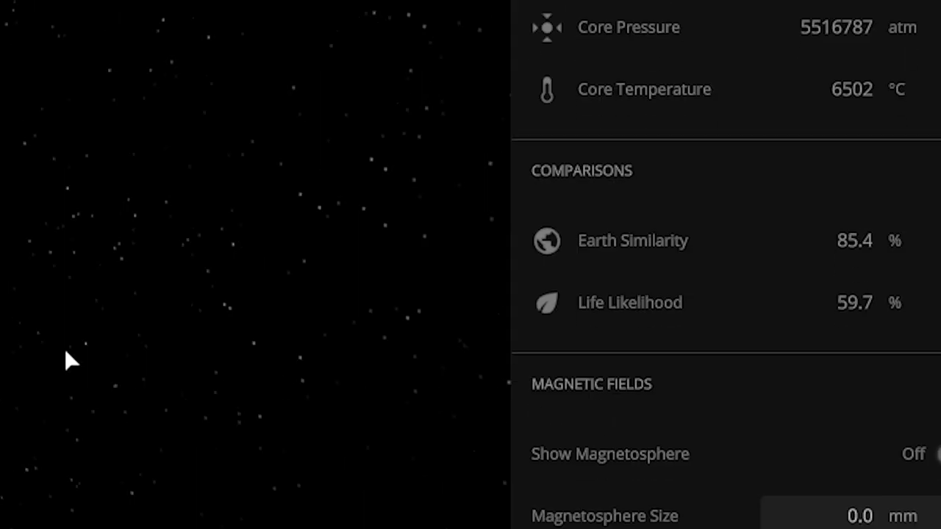
scroll(482, 376, "down", 6)
right_click_drag(483, 376, 432, 392)
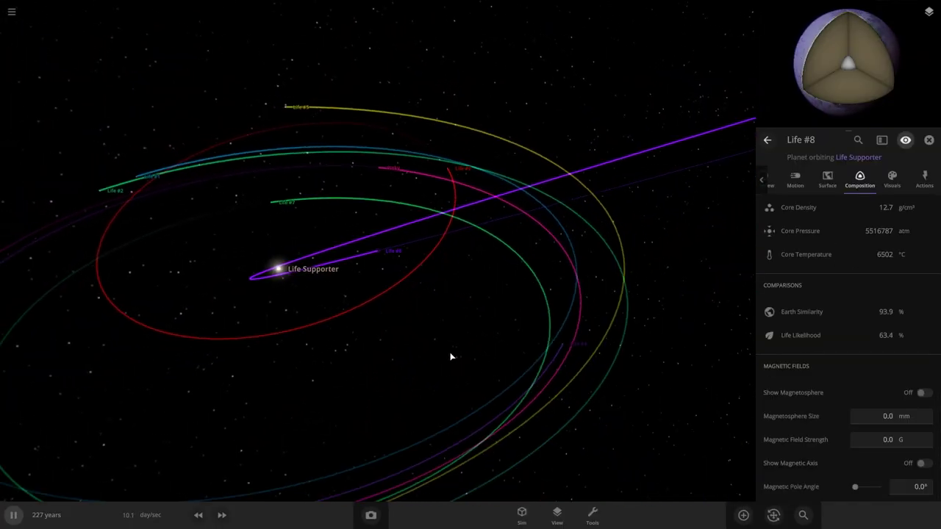
scroll(432, 390, "down", 5)
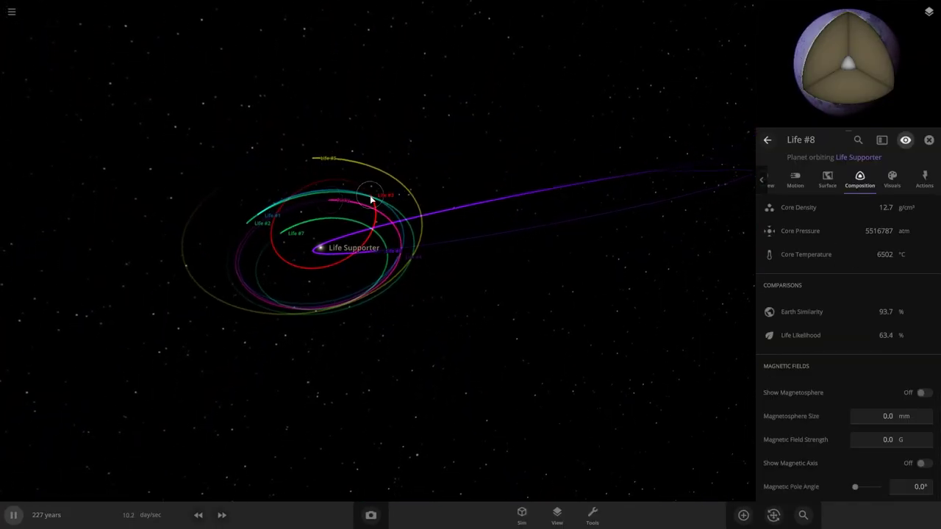
Select the planet Life #3 and check its Earth similarity and life likelihood
left_click(371, 200)
scroll(833, 416, "down", 3)
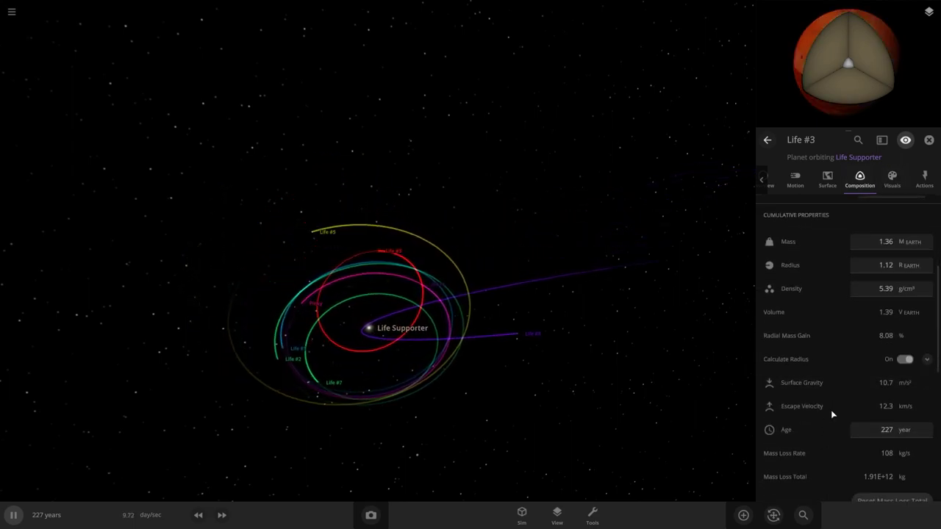
scroll(832, 415, "down", 5)
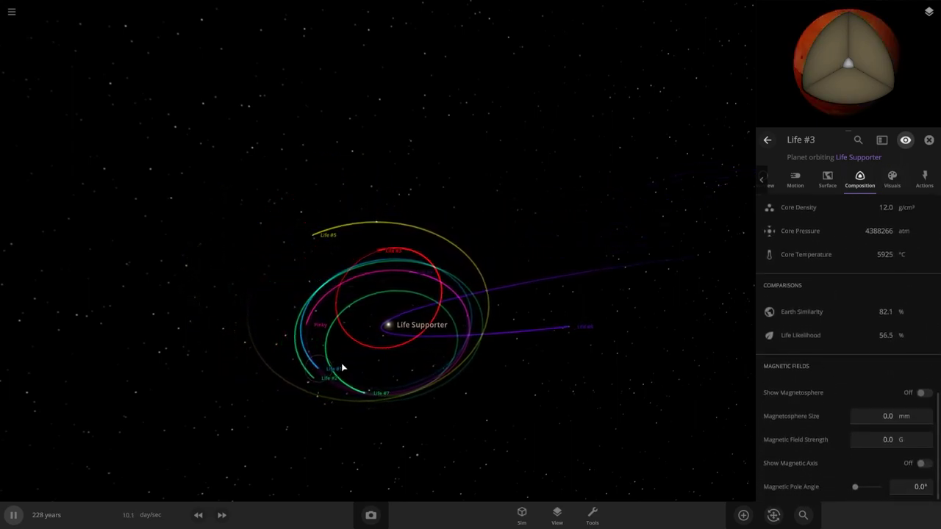
Center the view on Life Supporter and examine the planets' orbit trails from several angles and distances
left_click(404, 322)
left_click(482, 406)
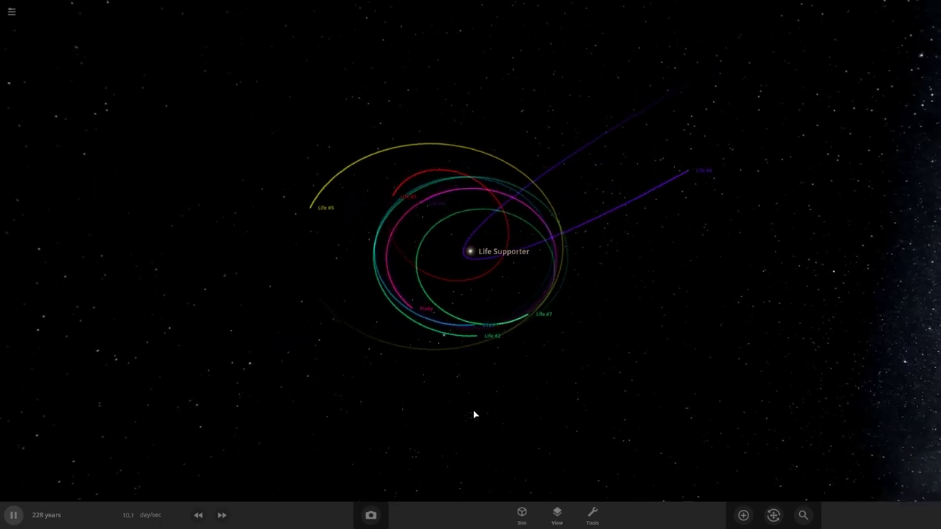
scroll(468, 409, "up", 4)
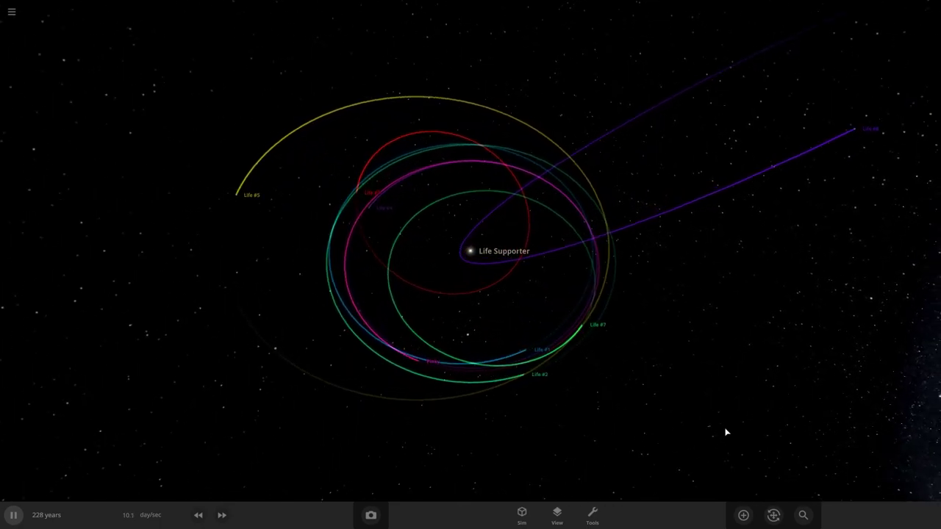
left_click_drag(726, 432, 803, 398)
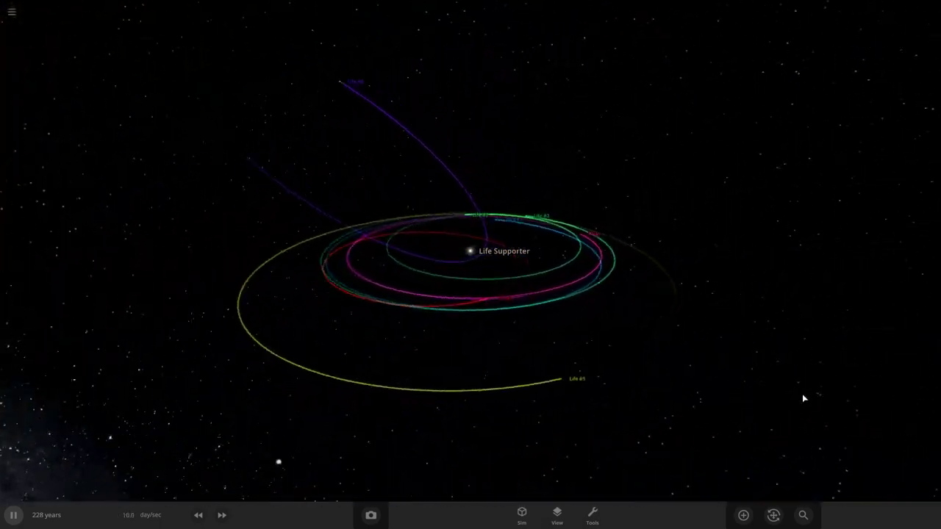
scroll(801, 395, "up", 4)
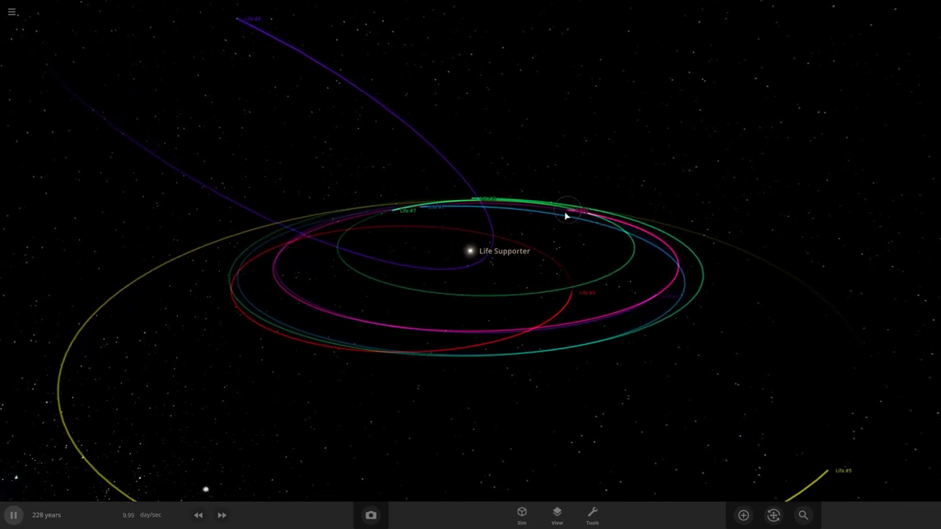
left_click(566, 216)
scroll(693, 326, "down", 5)
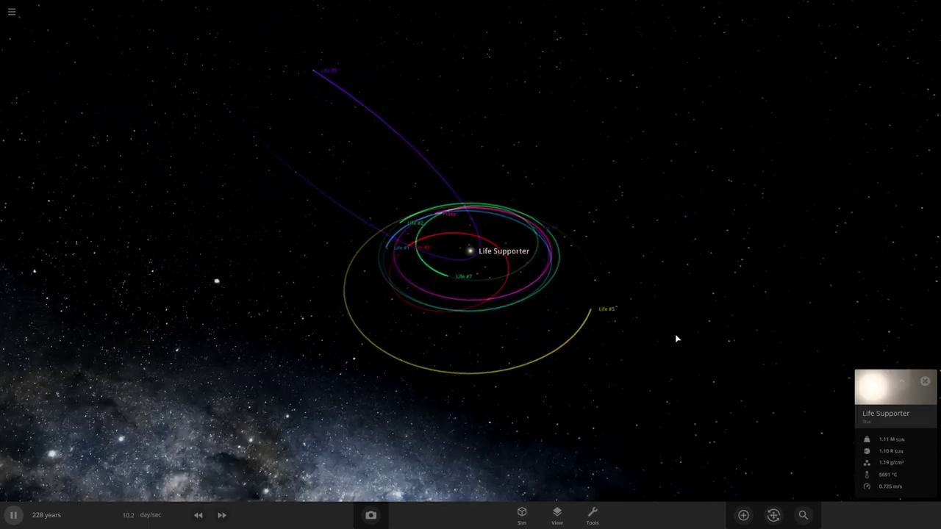
left_click_drag(676, 338, 700, 234)
left_click_drag(714, 354, 706, 363)
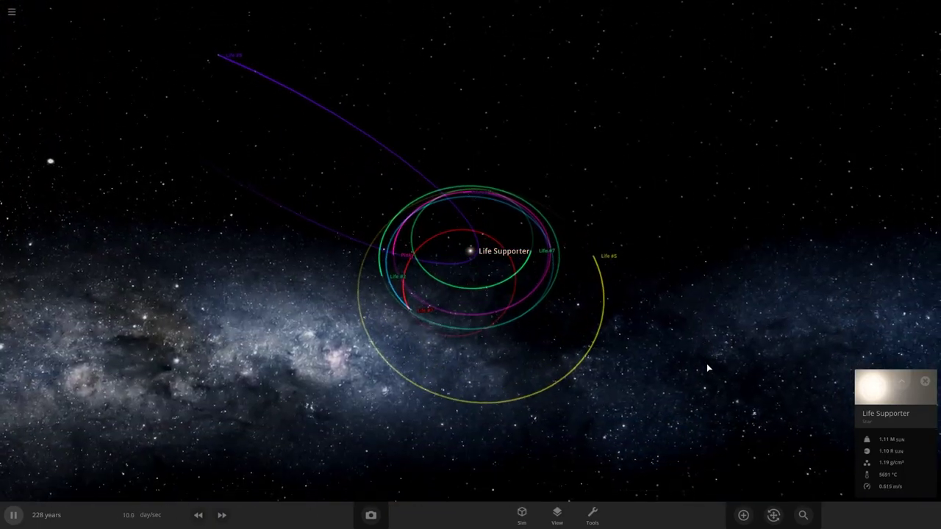
scroll(707, 367, "up", 6)
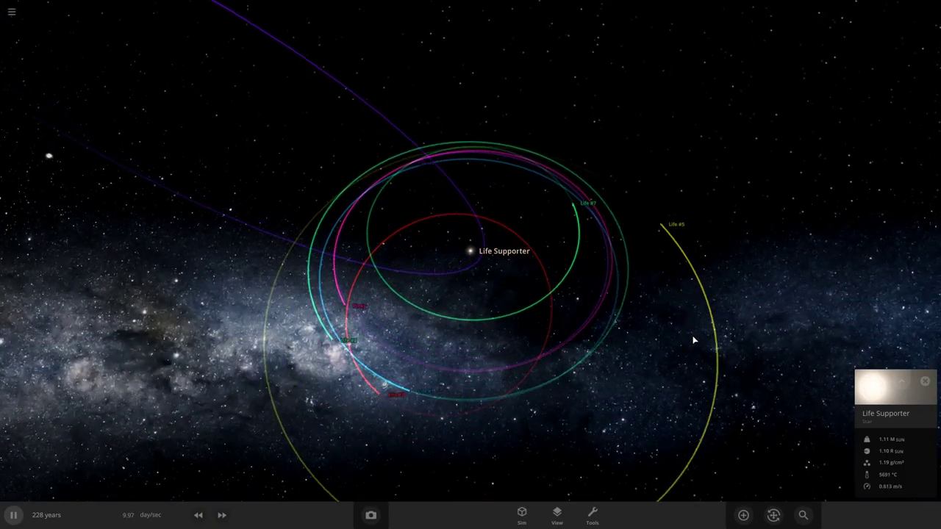
left_click_drag(695, 338, 247, 372)
scroll(514, 323, "down", 2)
scroll(298, 275, "down", 3)
scroll(193, 225, "up", 4)
scroll(177, 218, "down", 3)
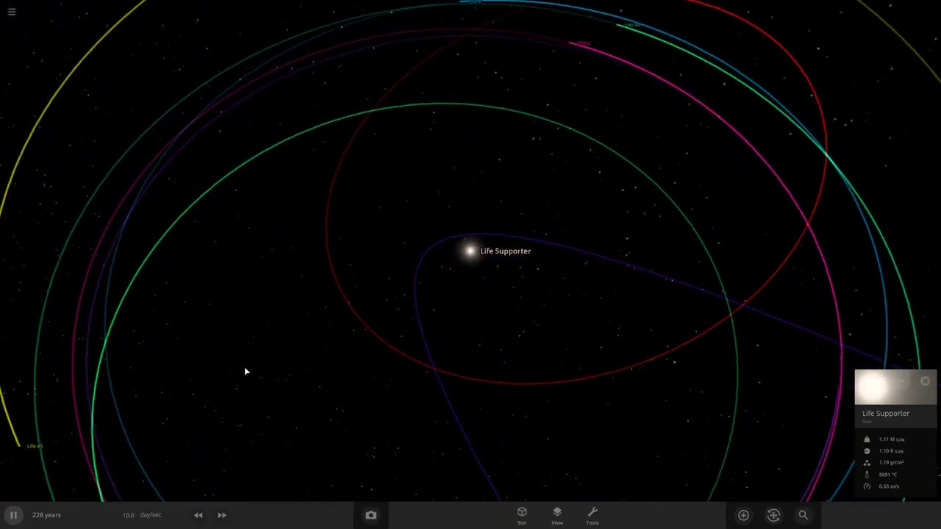
scroll(343, 332, "down", 3)
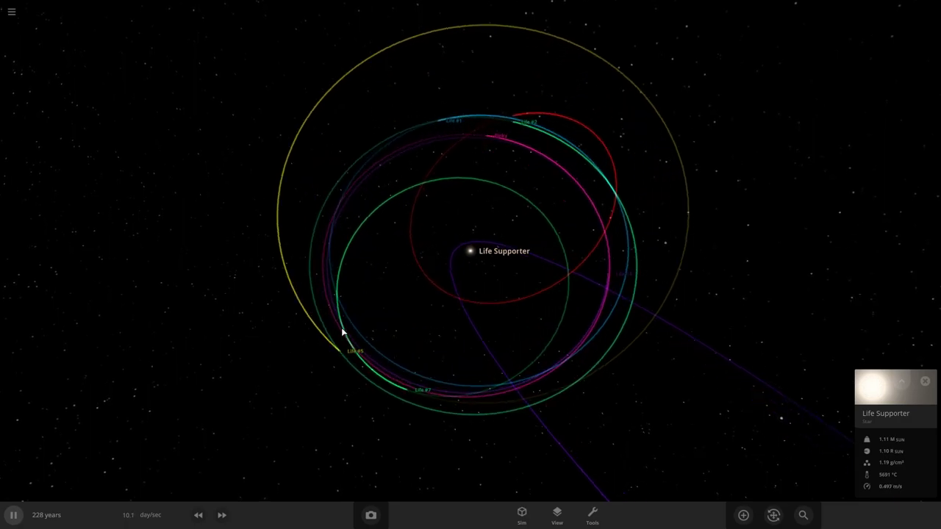